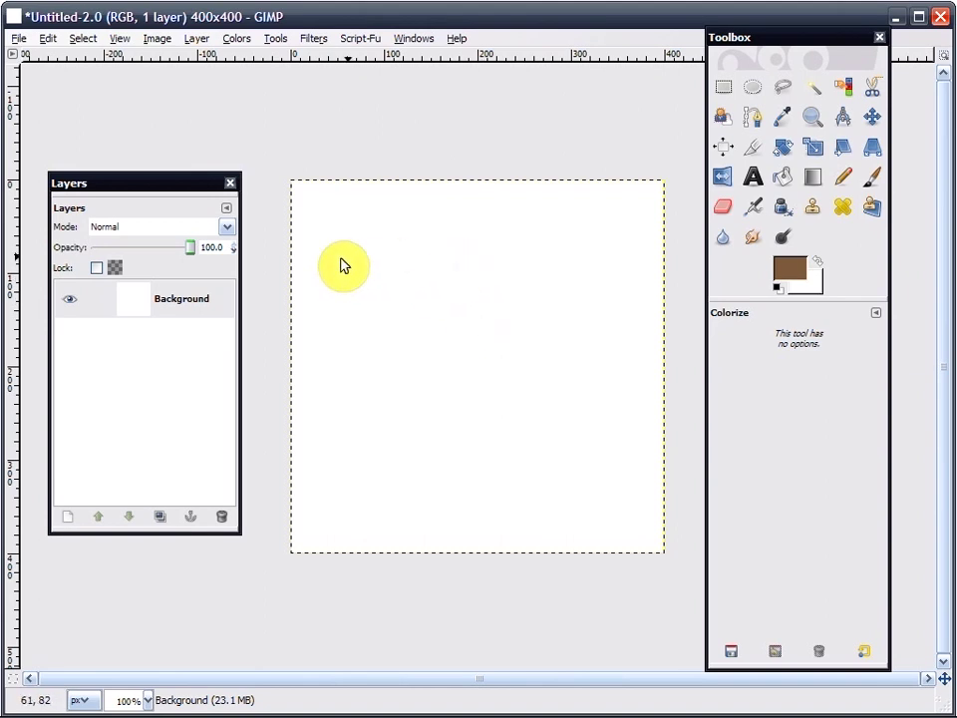
- Add an alpha channel to the Background layer and delete its white fill to make it transparent
click(166, 305)
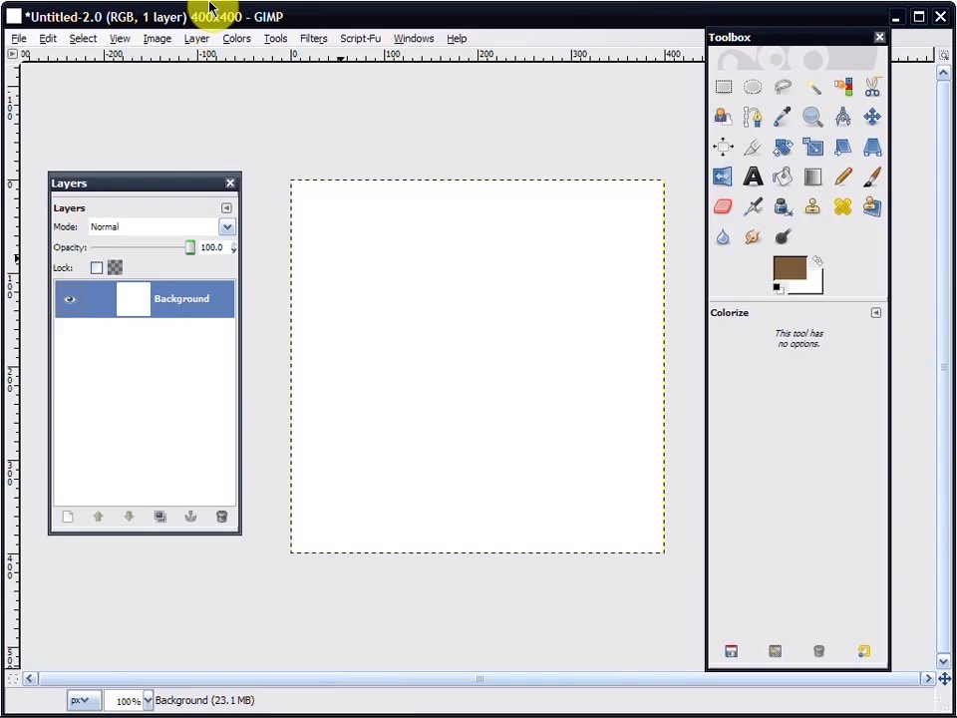
click(162, 41)
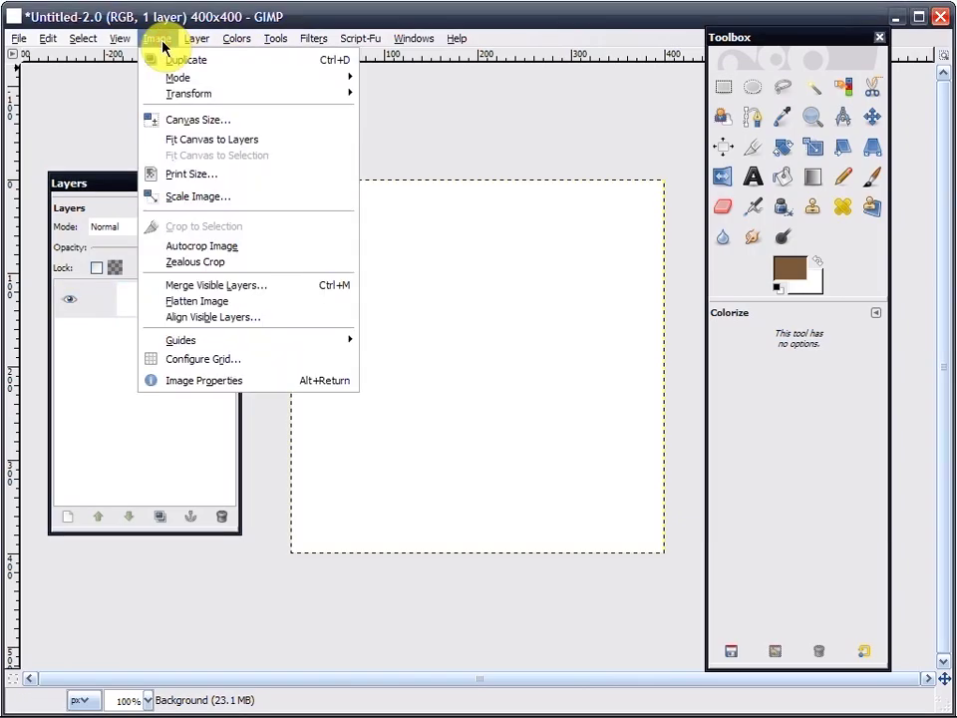
mouse_move(196, 40)
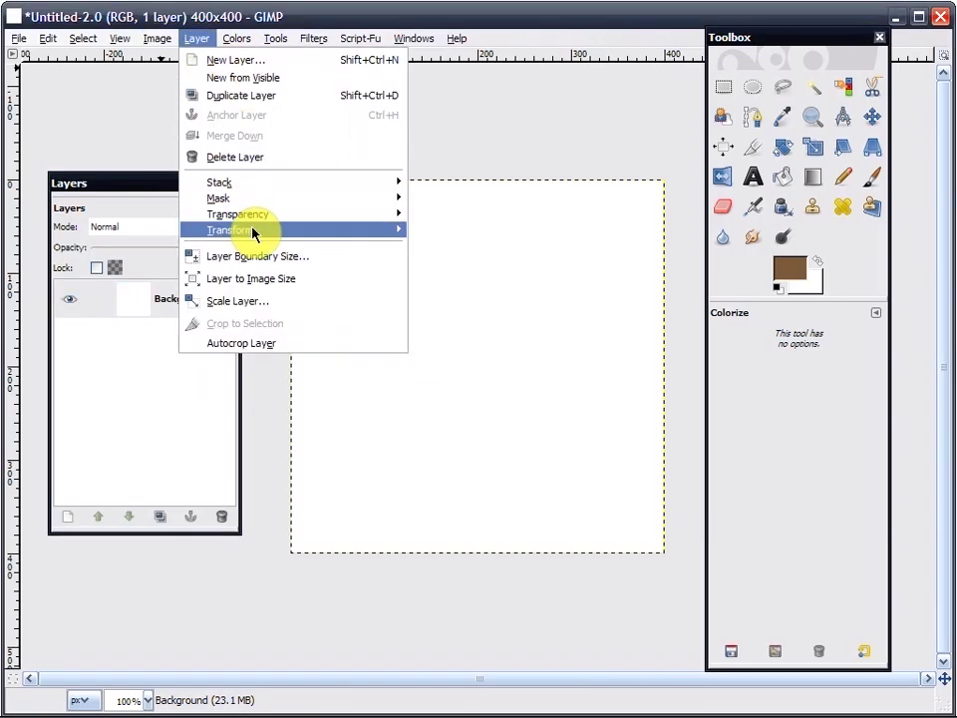
mouse_move(257, 226)
click(436, 222)
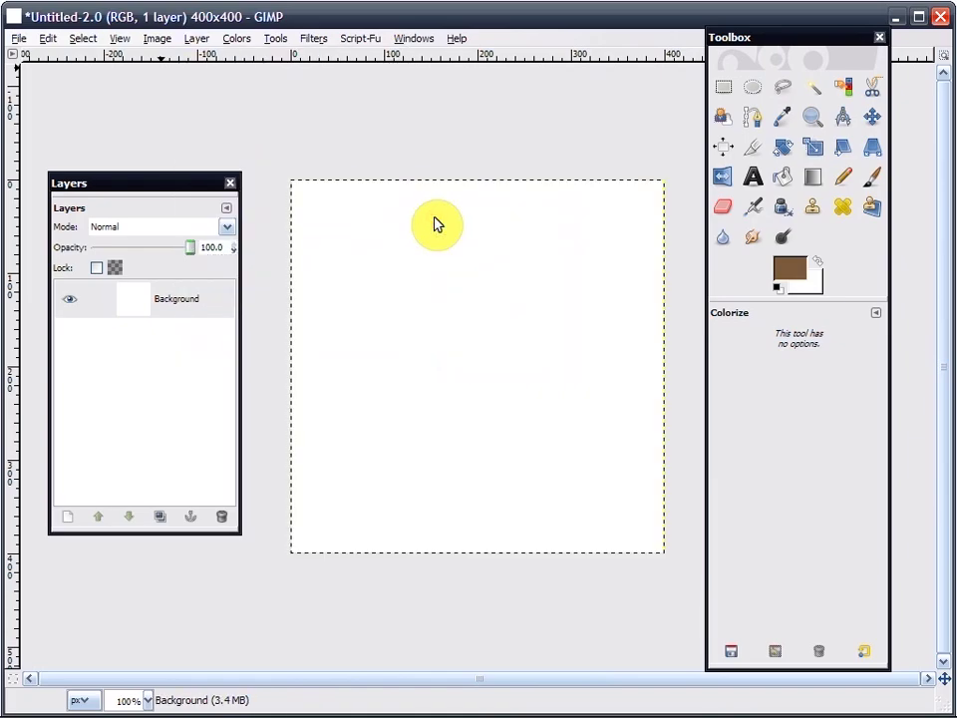
key(Delete)
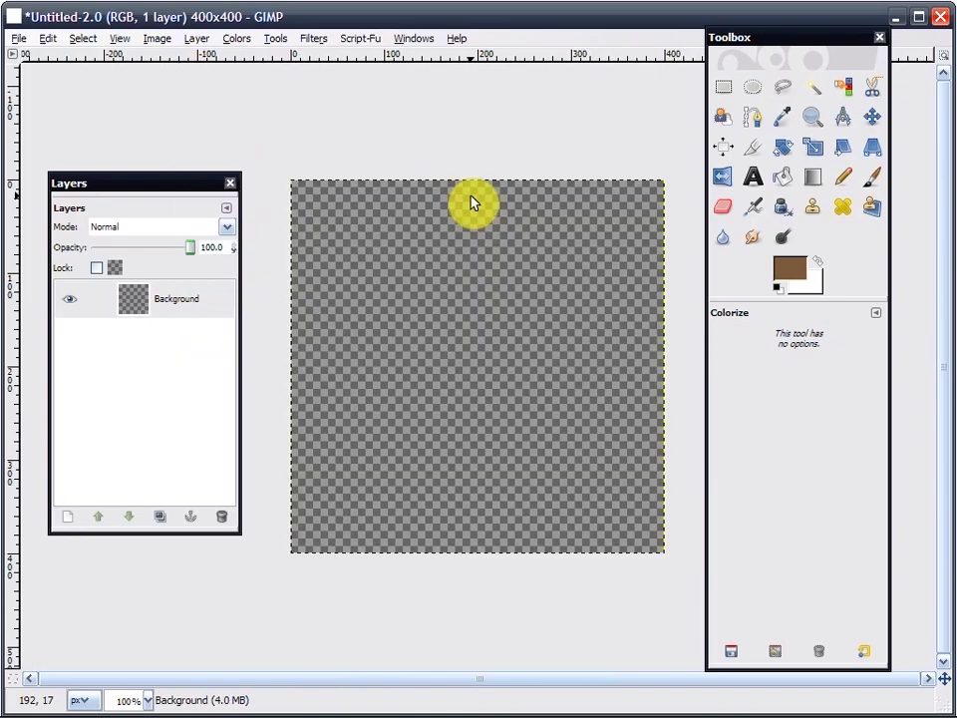
click(181, 42)
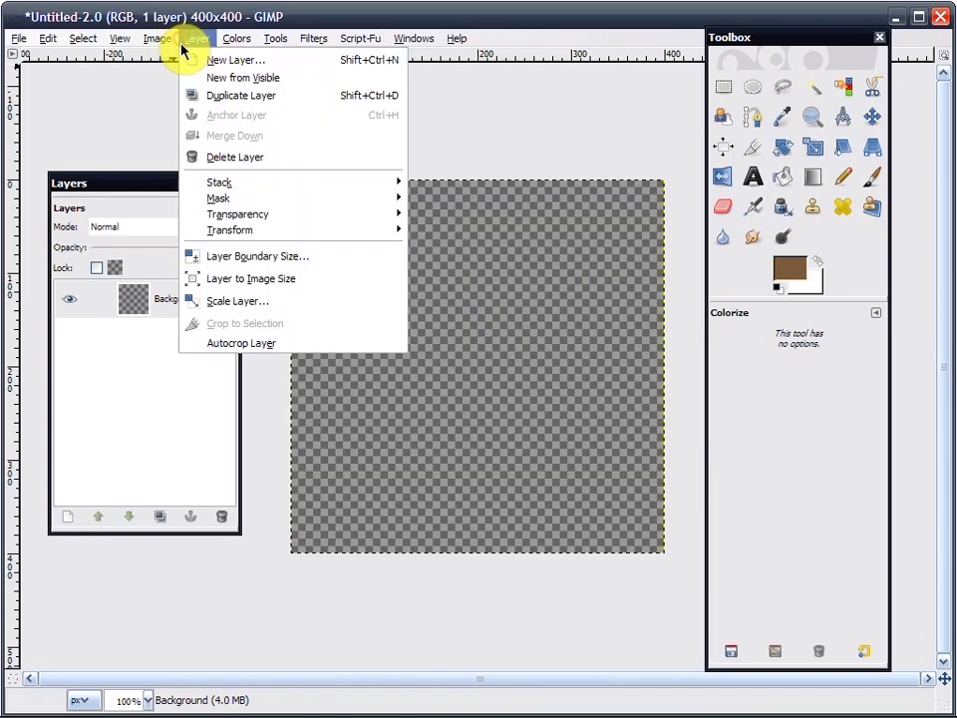
mouse_move(316, 219)
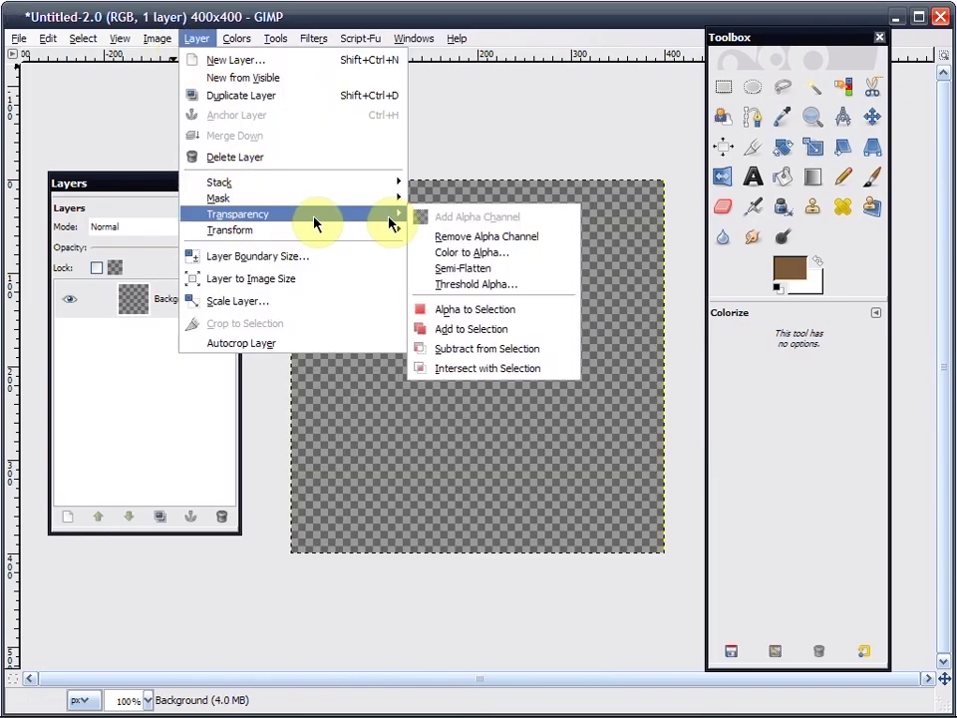
click(529, 134)
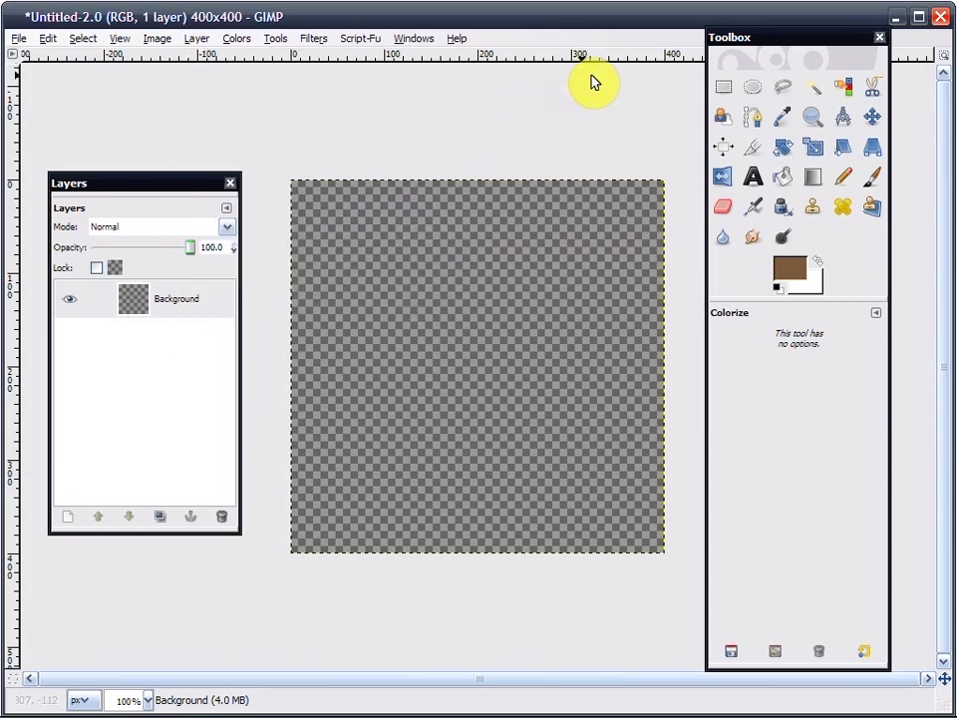
- Draw an elliptical selection of about 308×305 px centred on the canvas
click(751, 93)
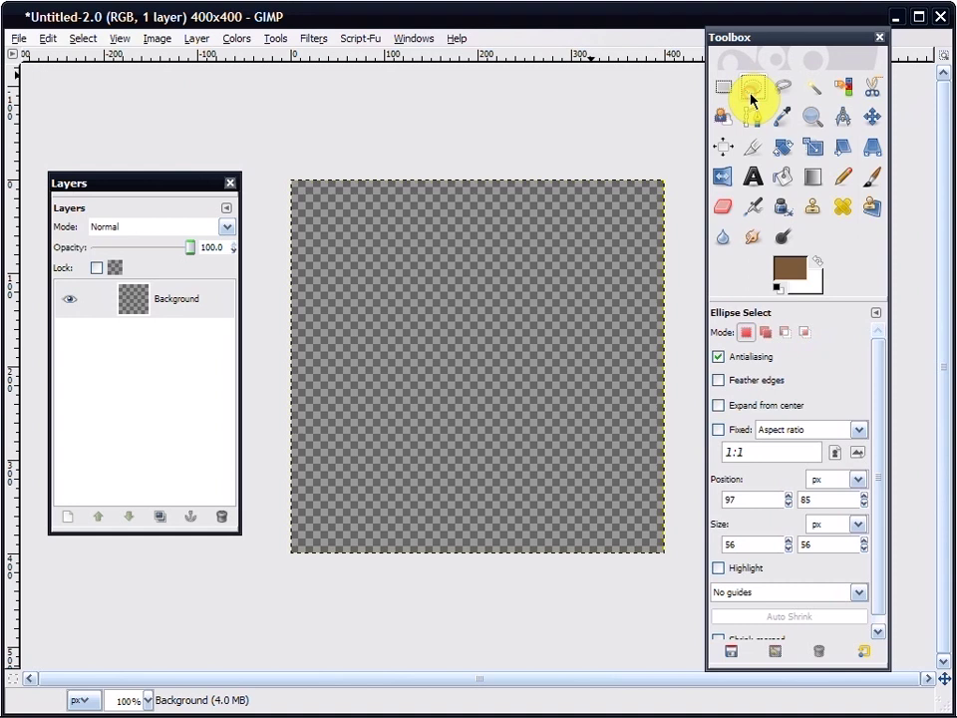
drag(357, 224, 642, 510)
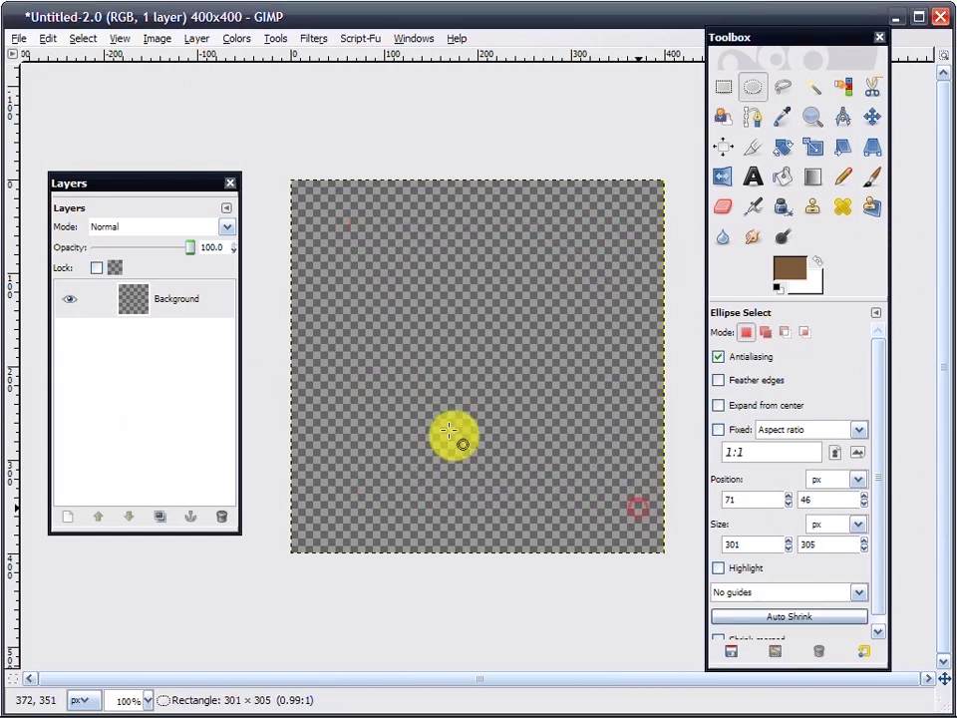
click(374, 353)
mouse_move(377, 351)
mouse_down()
mouse_move(361, 354)
mouse_move(377, 359)
mouse_up()
mouse_move(454, 357)
mouse_down()
mouse_move(427, 355)
mouse_move(436, 359)
mouse_up()
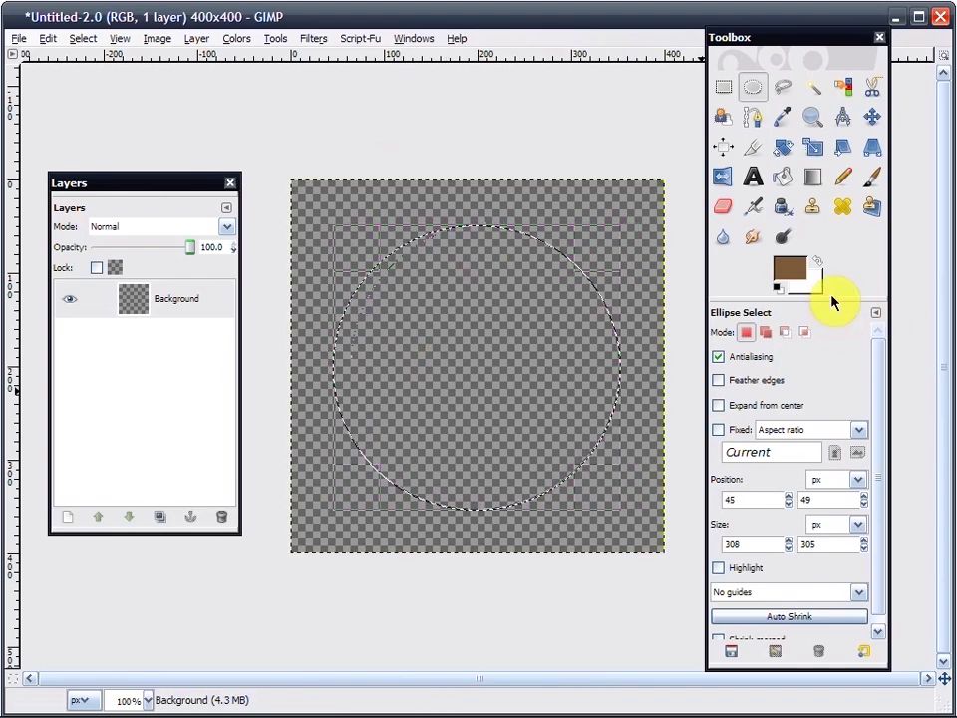
- Set the foreground colour to dark brown 5e4934 and bucket-fill the ellipse with it
click(789, 263)
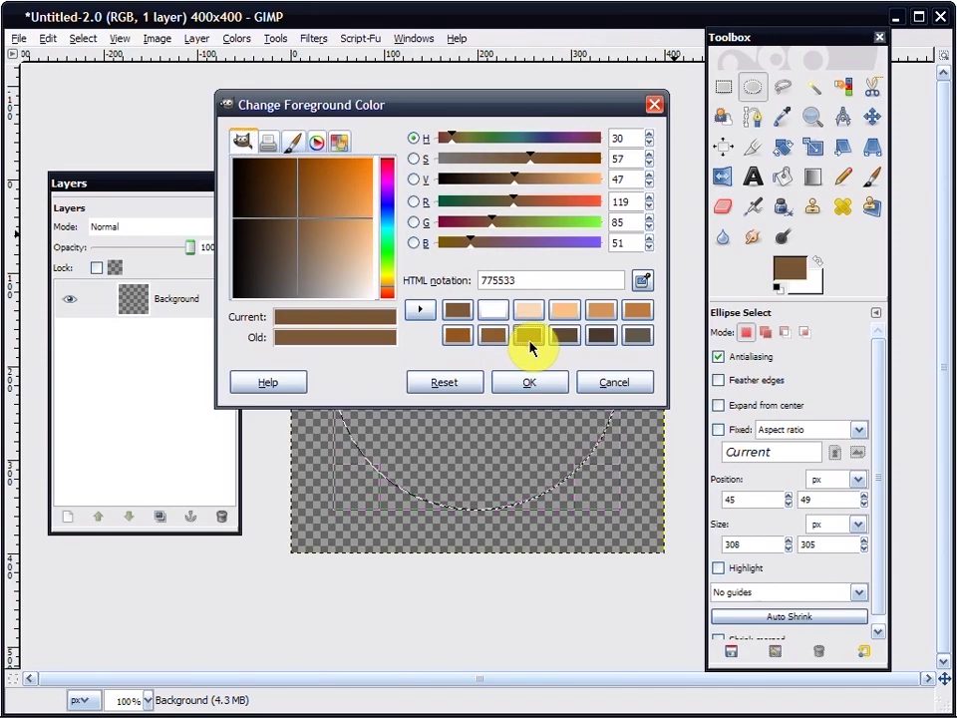
click(562, 338)
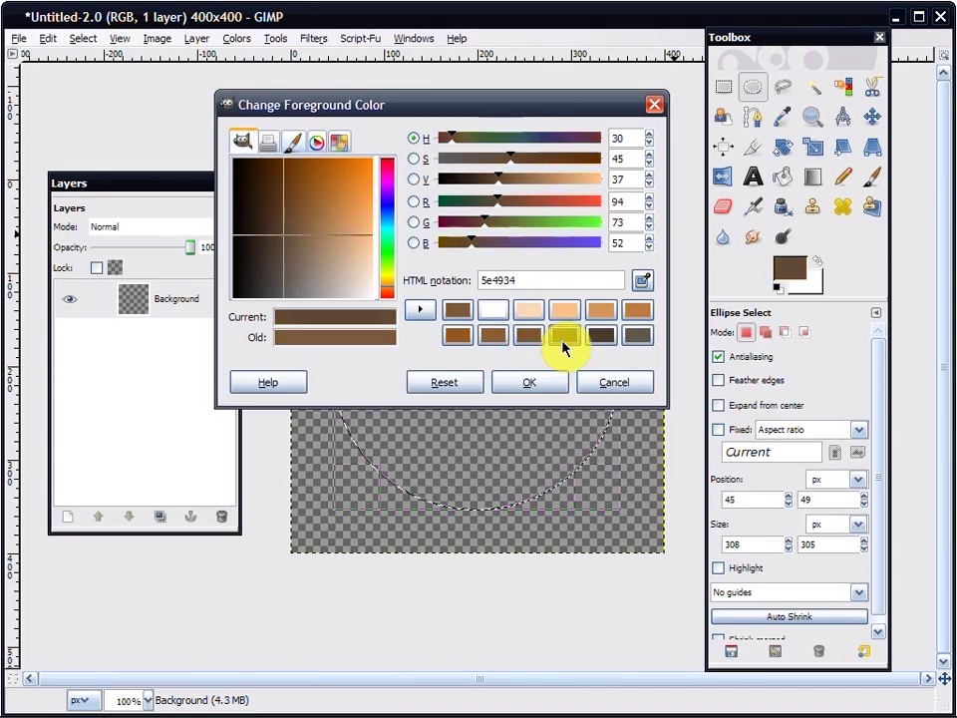
click(517, 388)
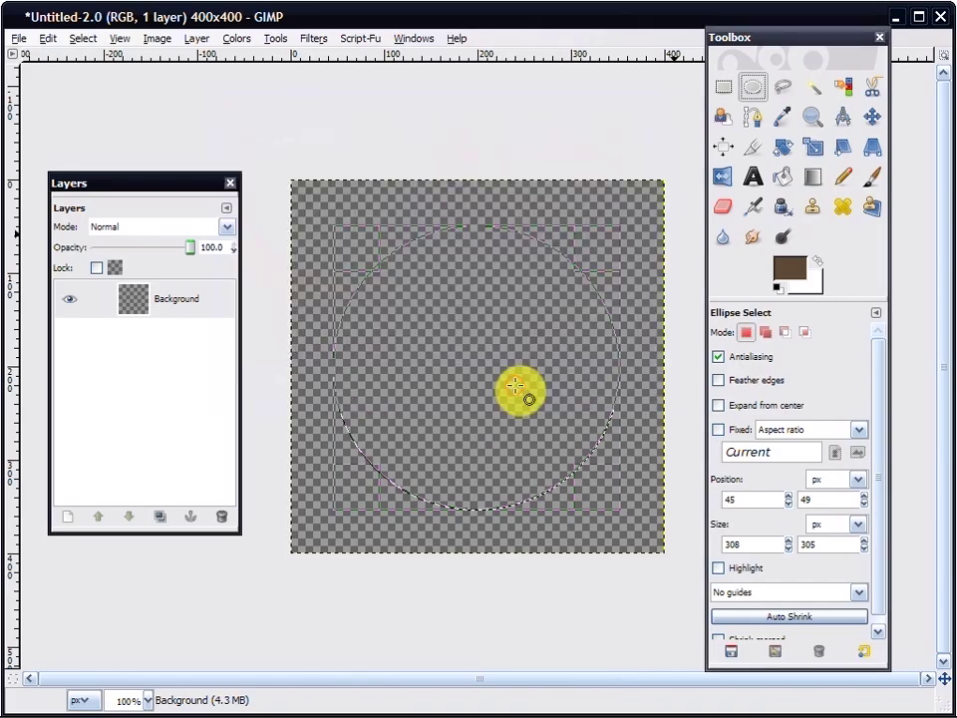
click(783, 182)
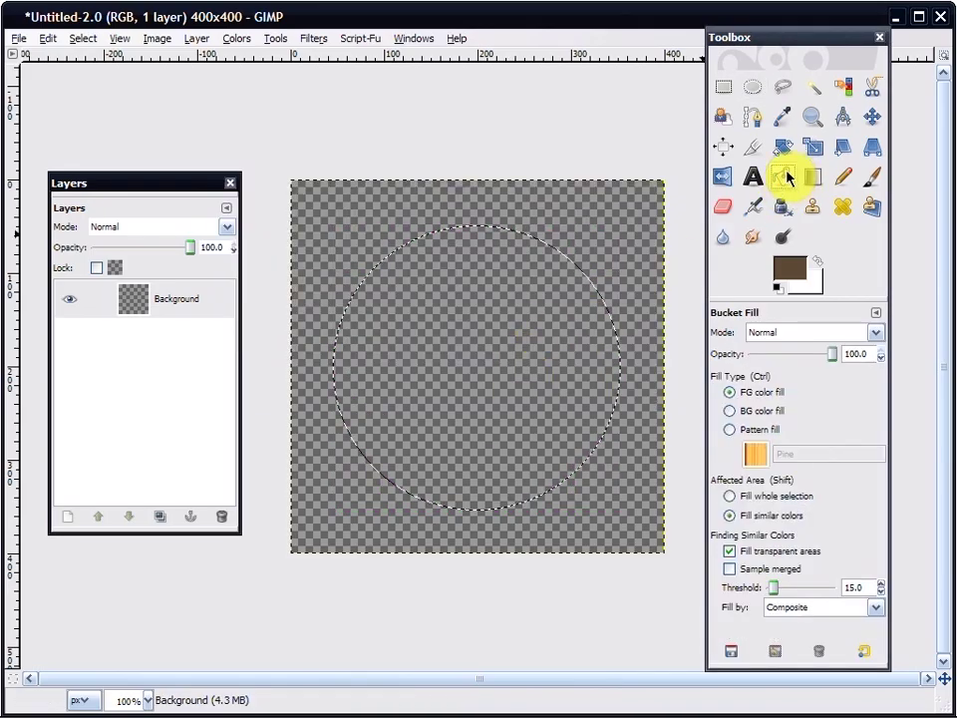
click(504, 349)
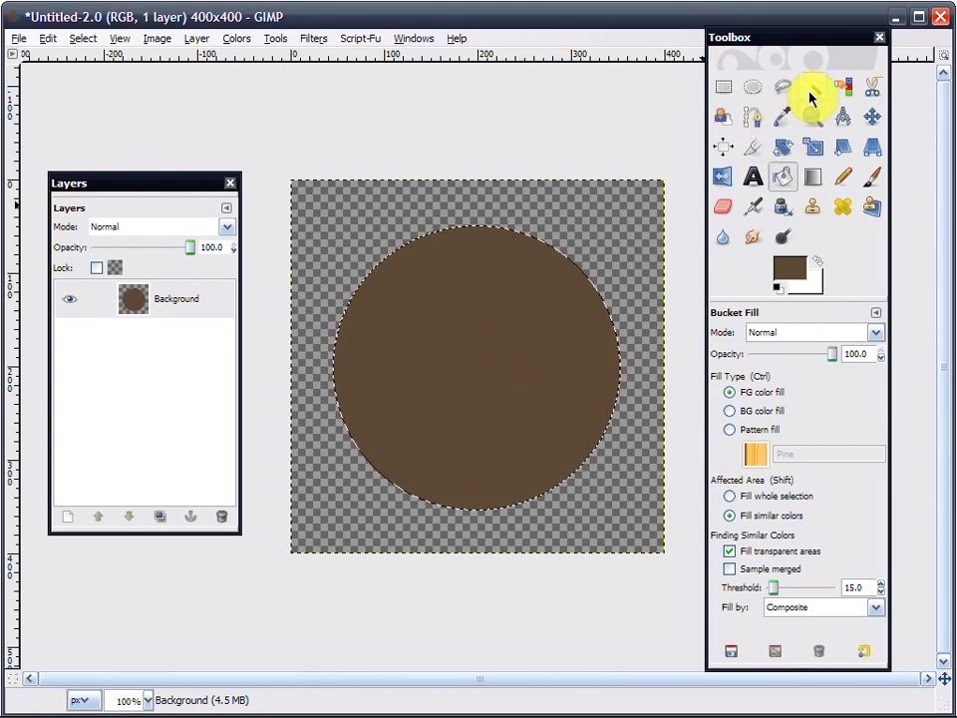
- Add a transparent New Layer and draw a smaller 276×278 elliptical selection shifted up-left
right_click(206, 315)
click(256, 44)
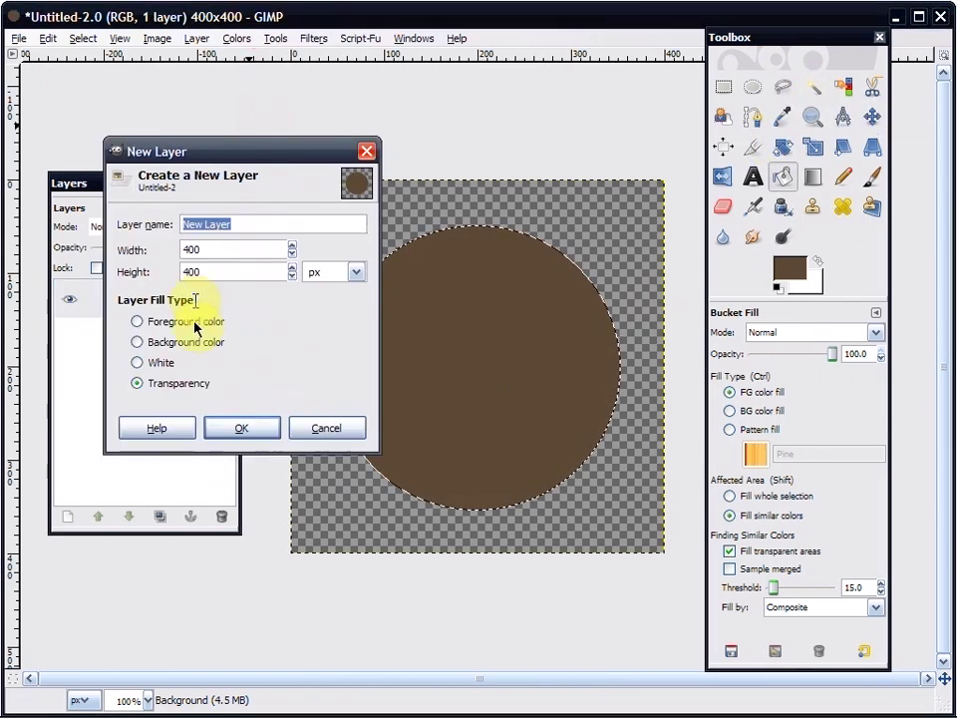
click(273, 428)
click(812, 88)
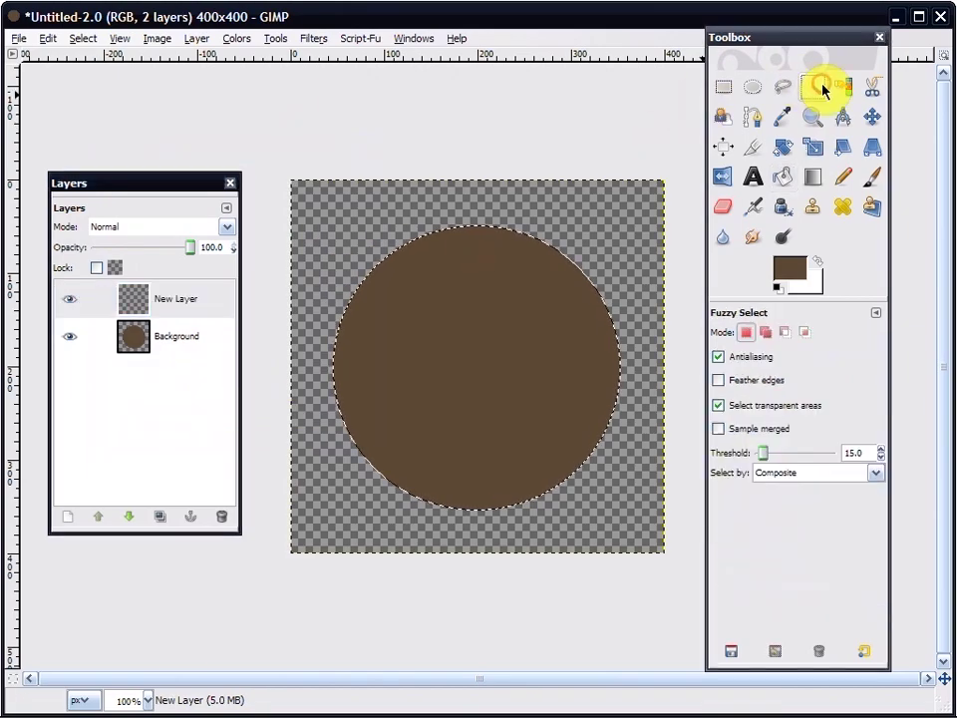
click(755, 87)
drag(365, 217, 604, 493)
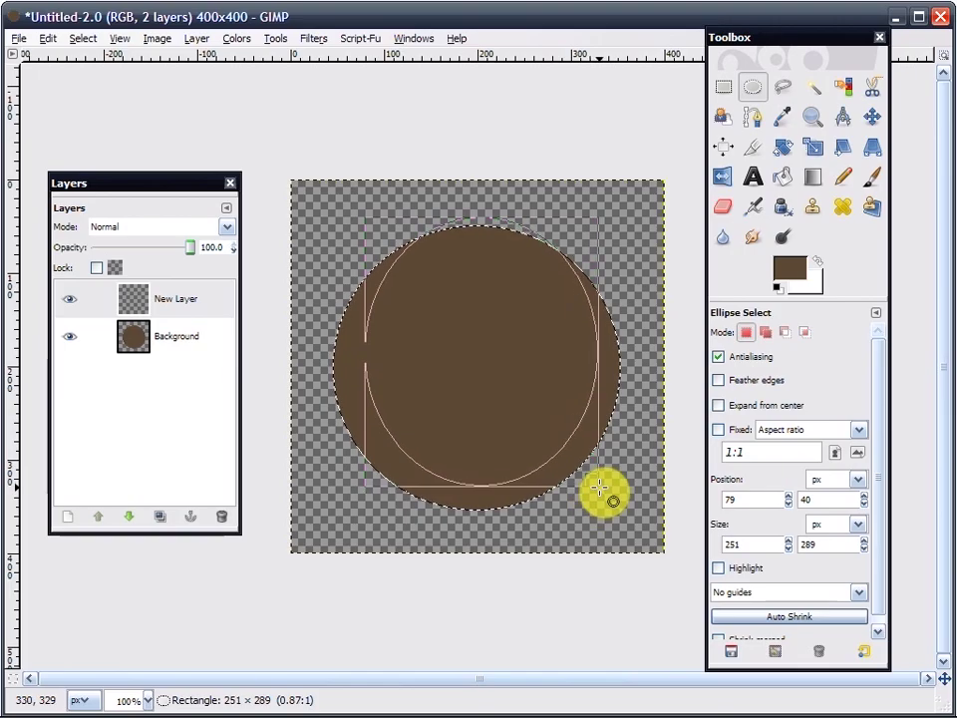
drag(405, 263, 388, 261)
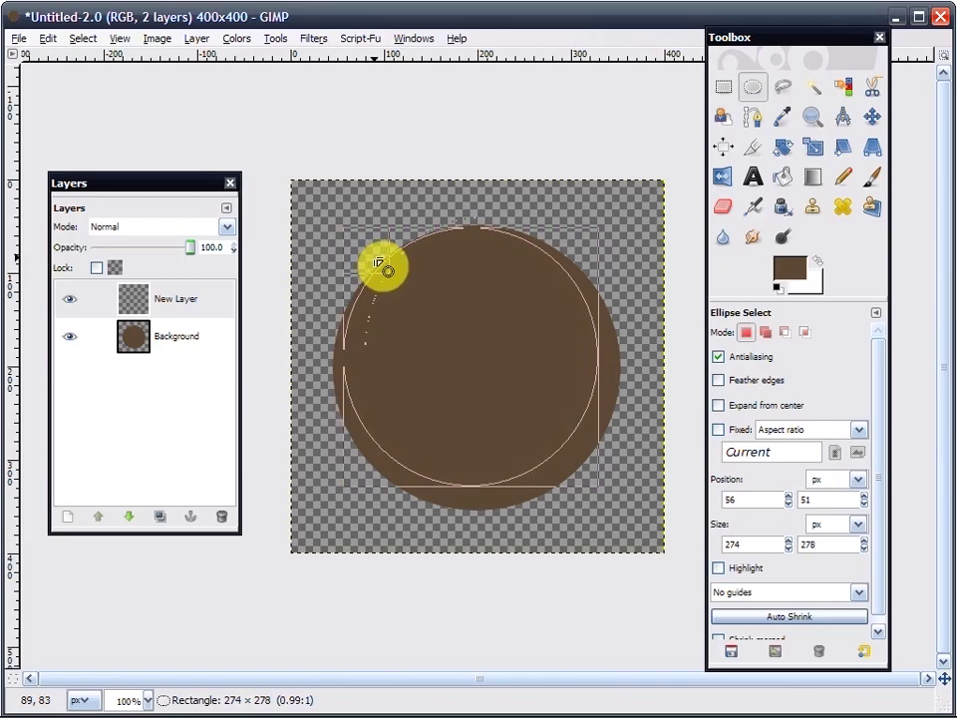
drag(377, 262, 377, 262)
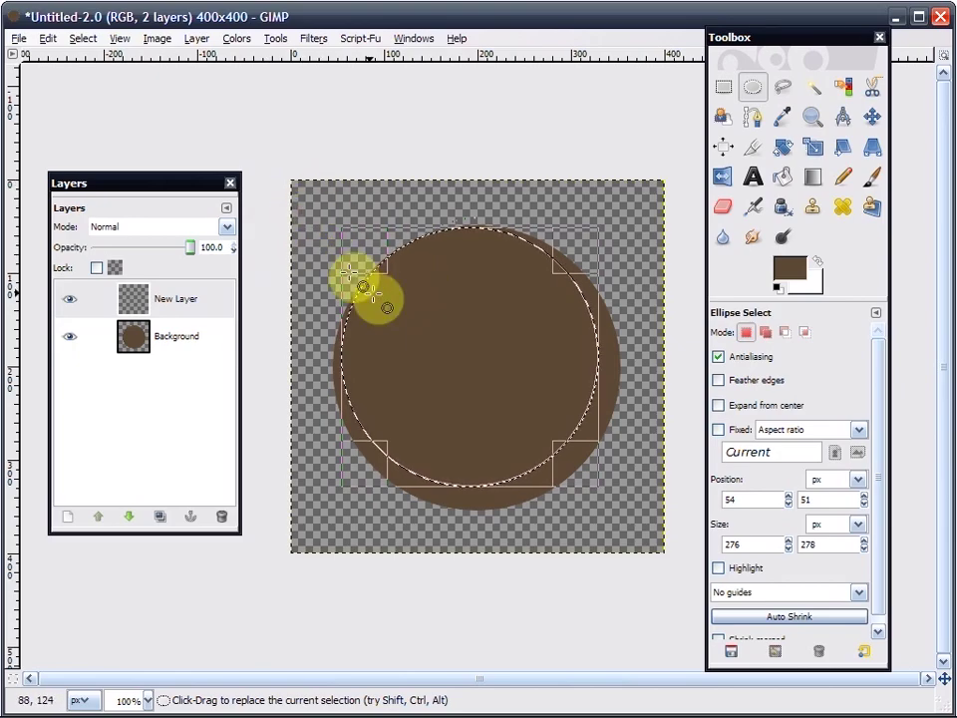
- Set the foreground to lighter brown 775533 and bucket-fill the smaller ellipse
click(794, 276)
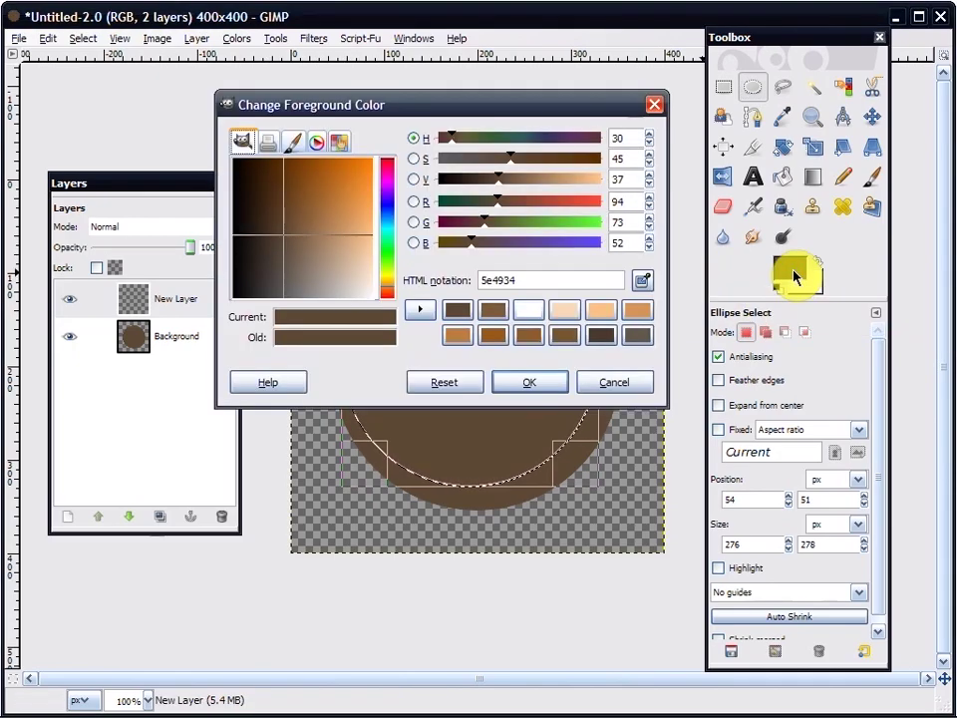
click(561, 340)
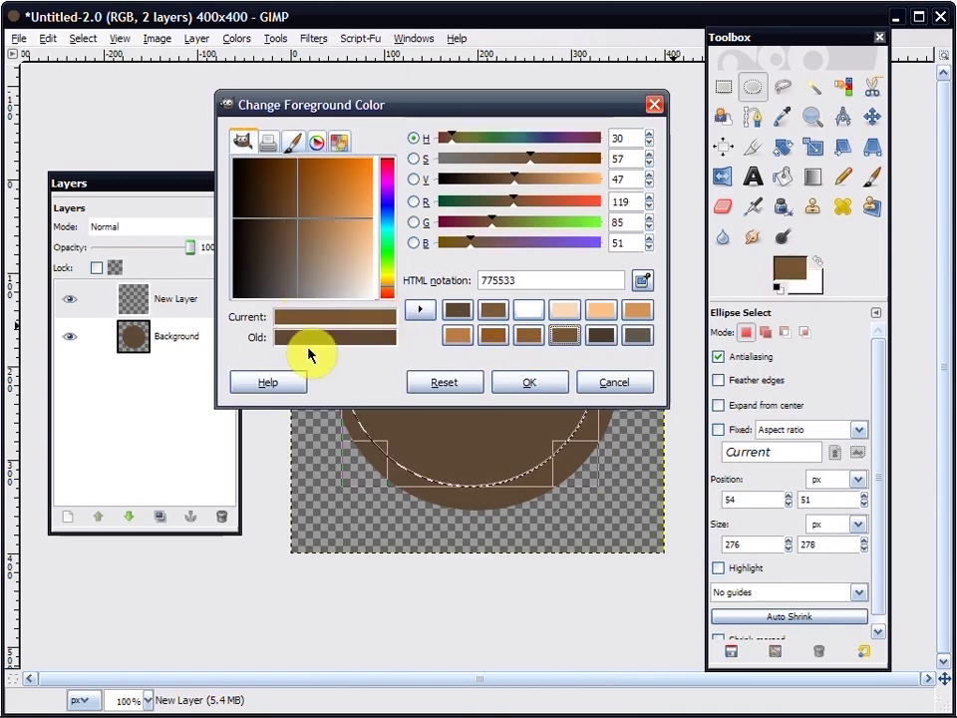
click(534, 387)
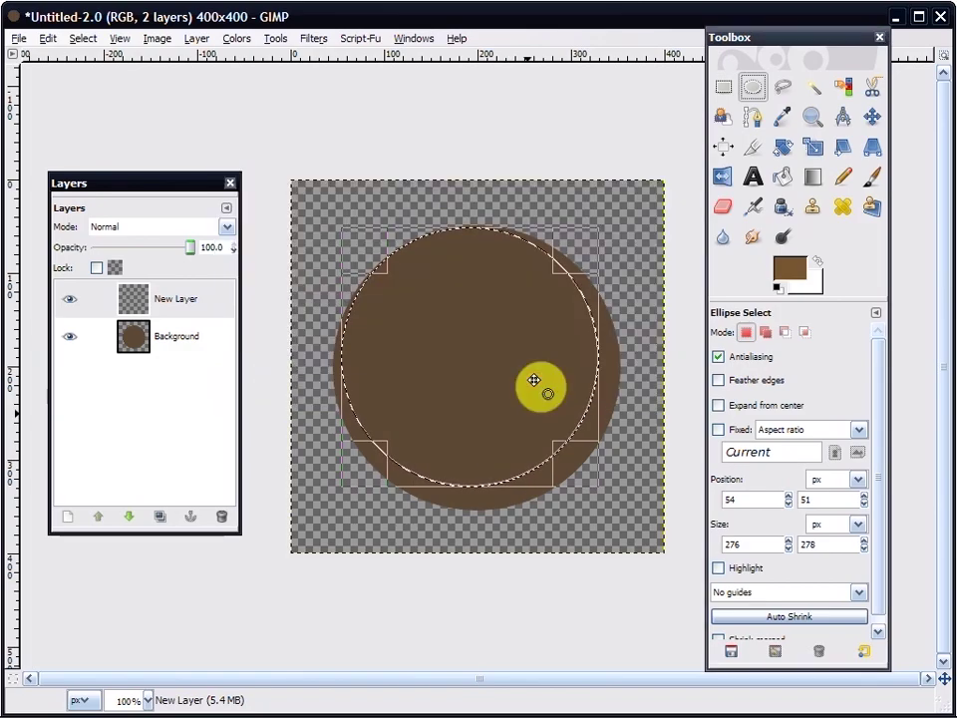
click(783, 178)
click(570, 335)
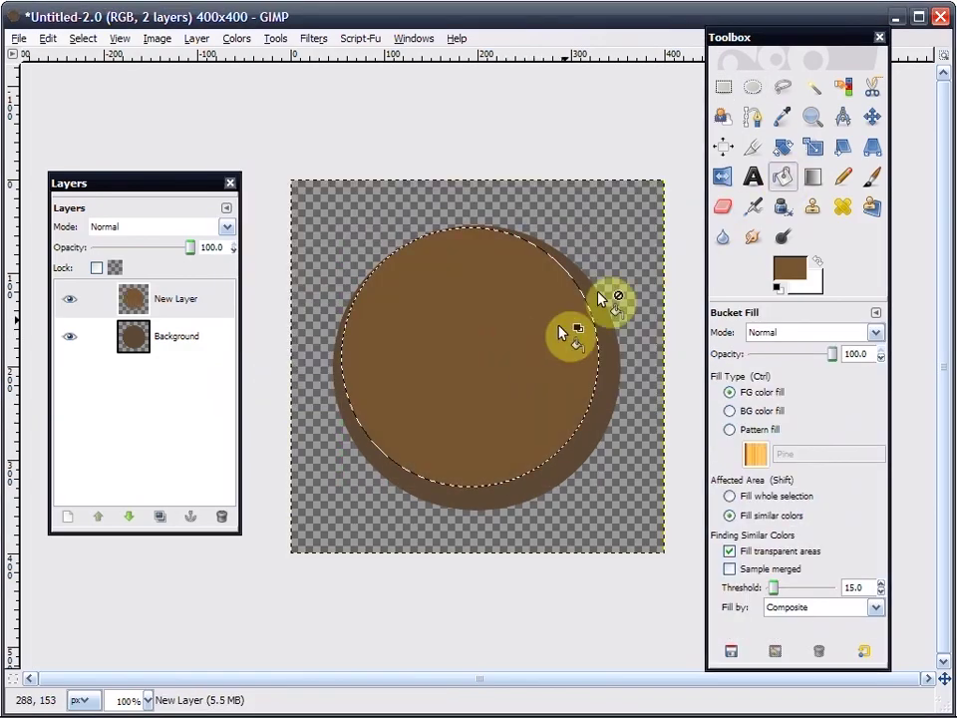
- Add New Layer#1 and draw a 245×254 elliptical selection inside the light brown circle
right_click(228, 301)
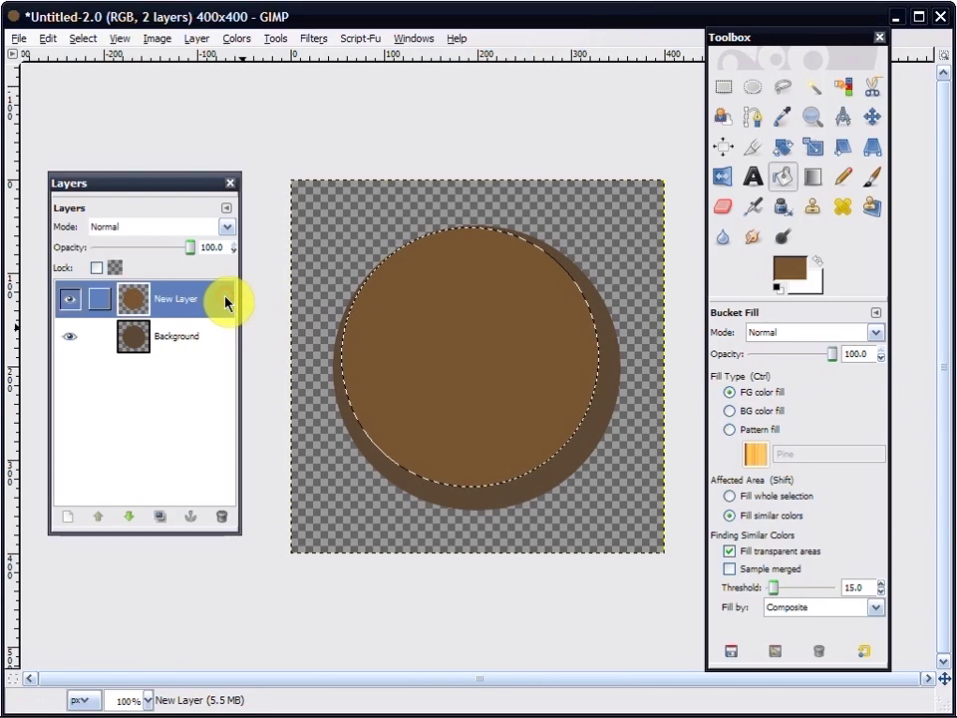
click(271, 44)
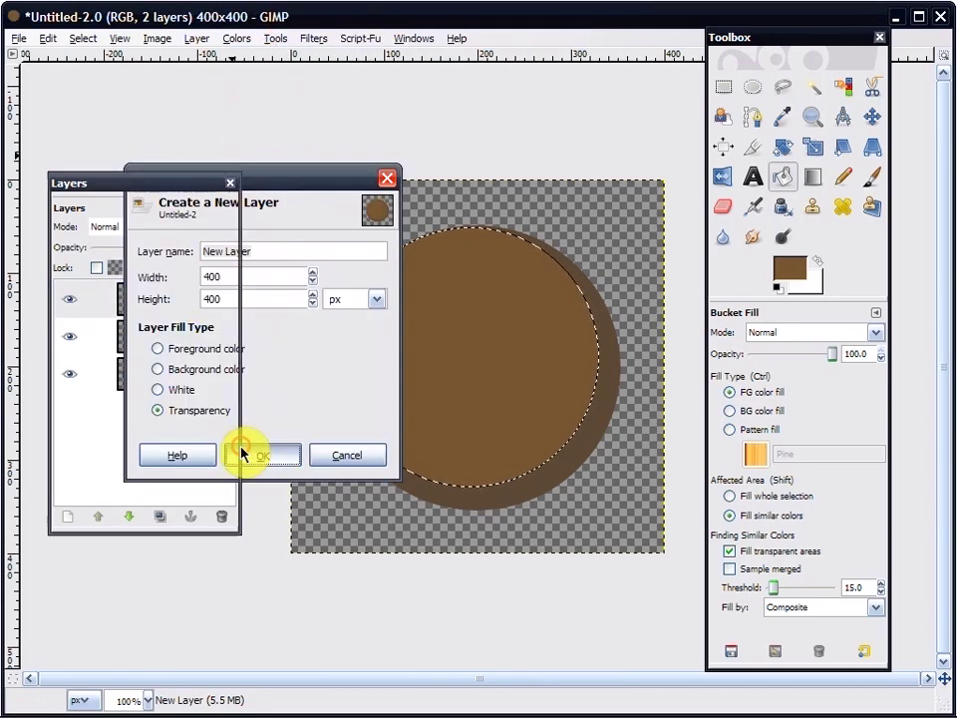
click(255, 454)
click(753, 88)
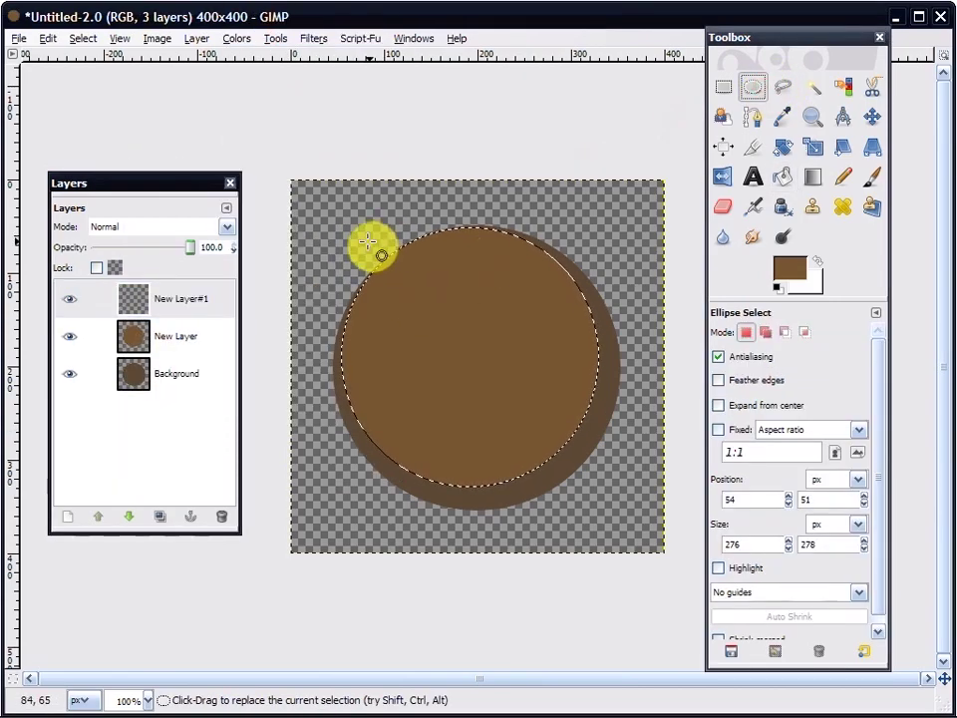
drag(366, 230, 574, 467)
drag(400, 267, 383, 269)
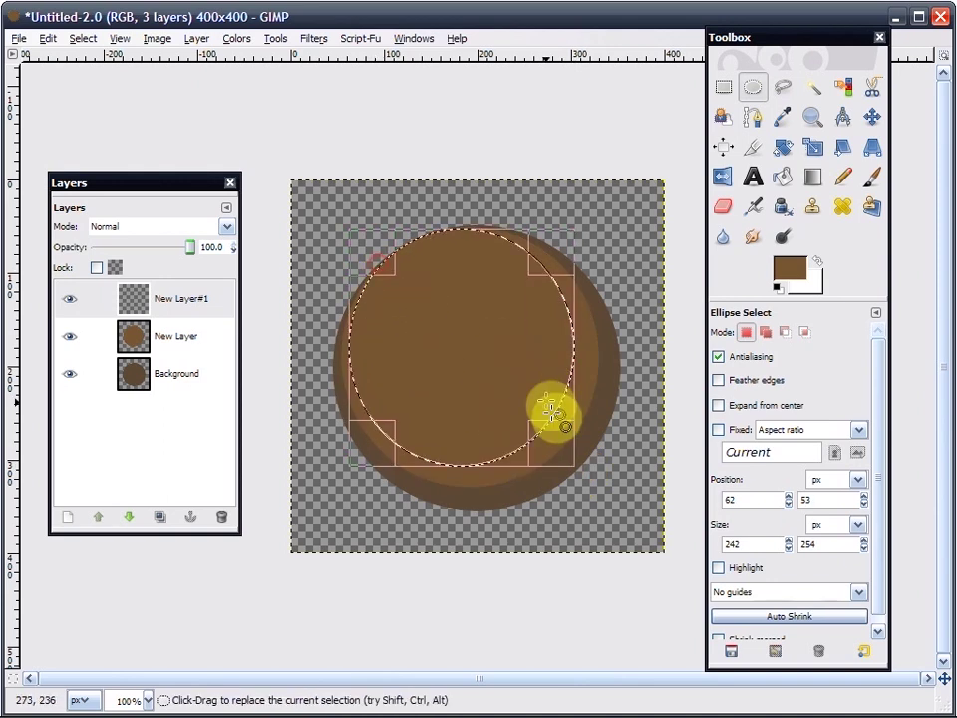
drag(551, 434, 557, 442)
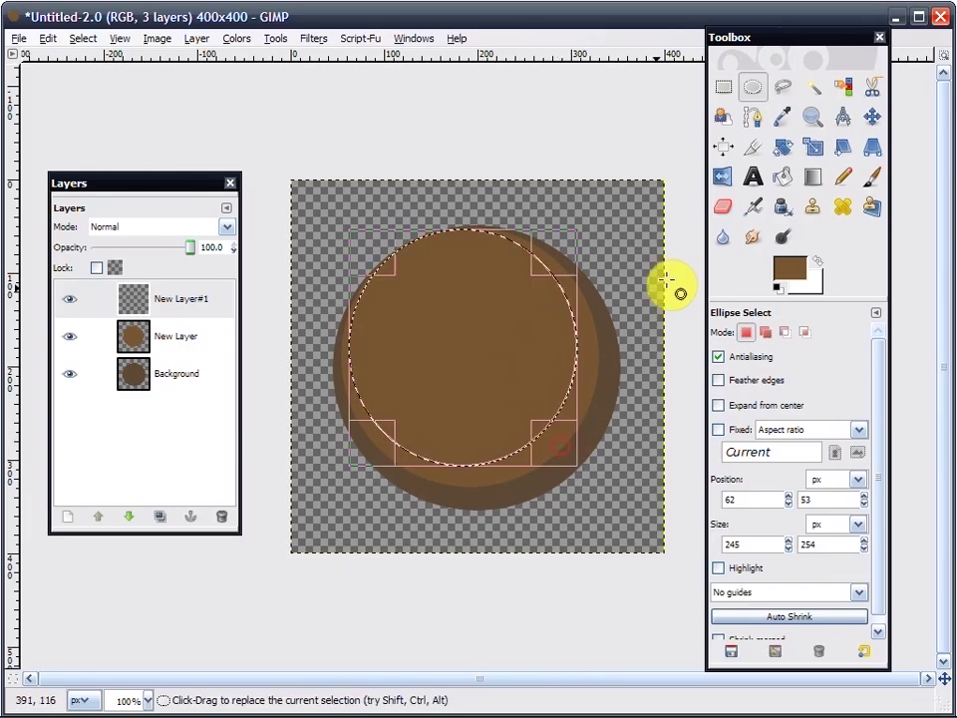
- Set the foreground to brown 8e5e2e and bucket-fill the ellipse
click(789, 269)
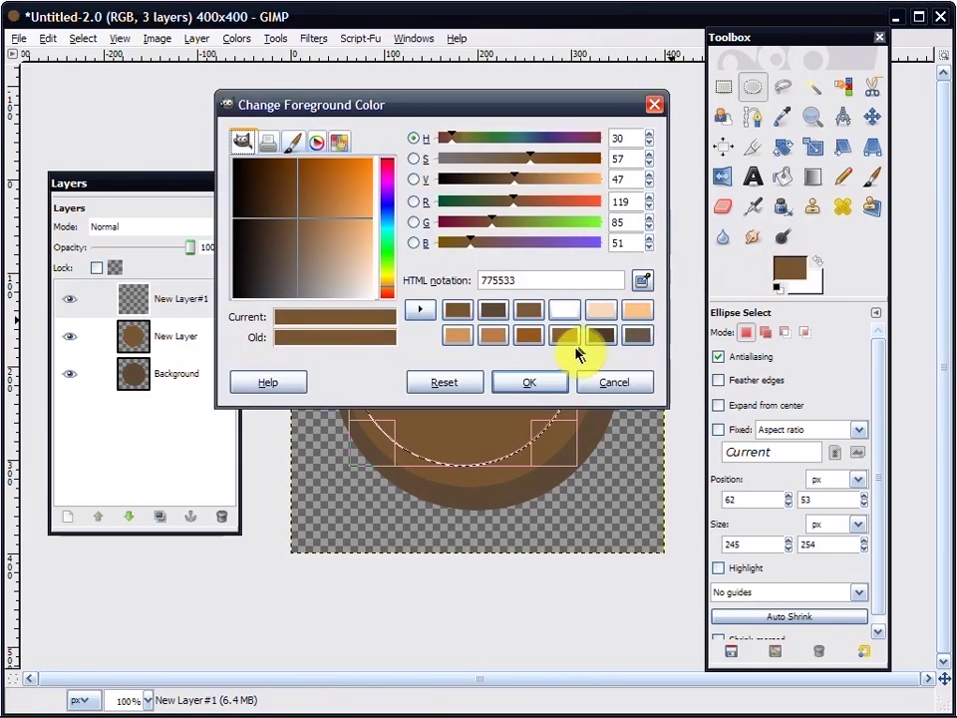
click(565, 339)
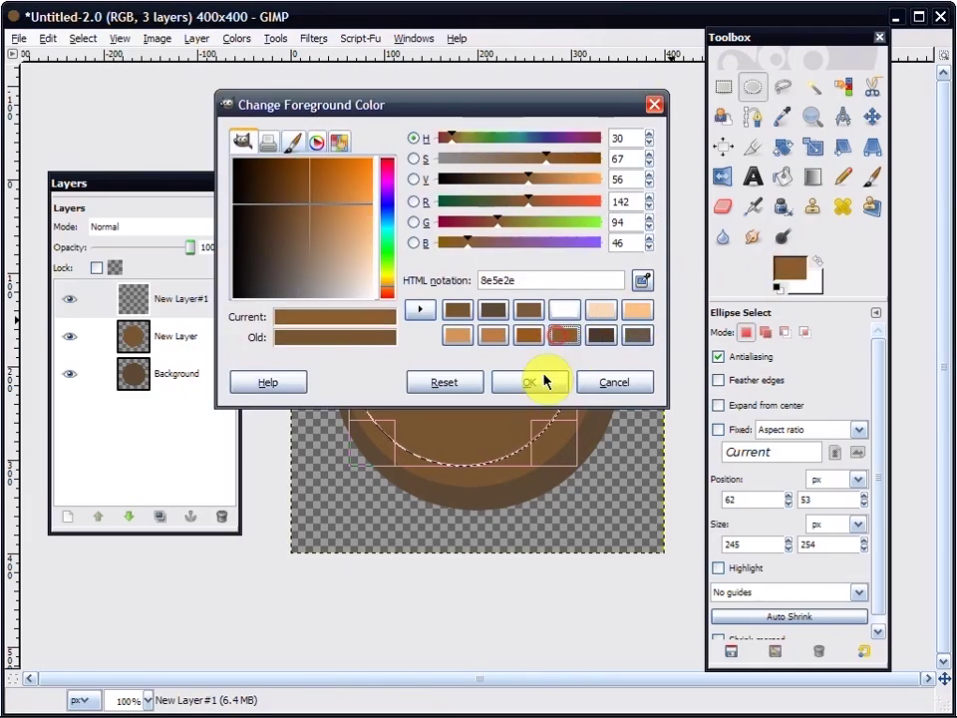
click(530, 382)
click(798, 179)
click(462, 380)
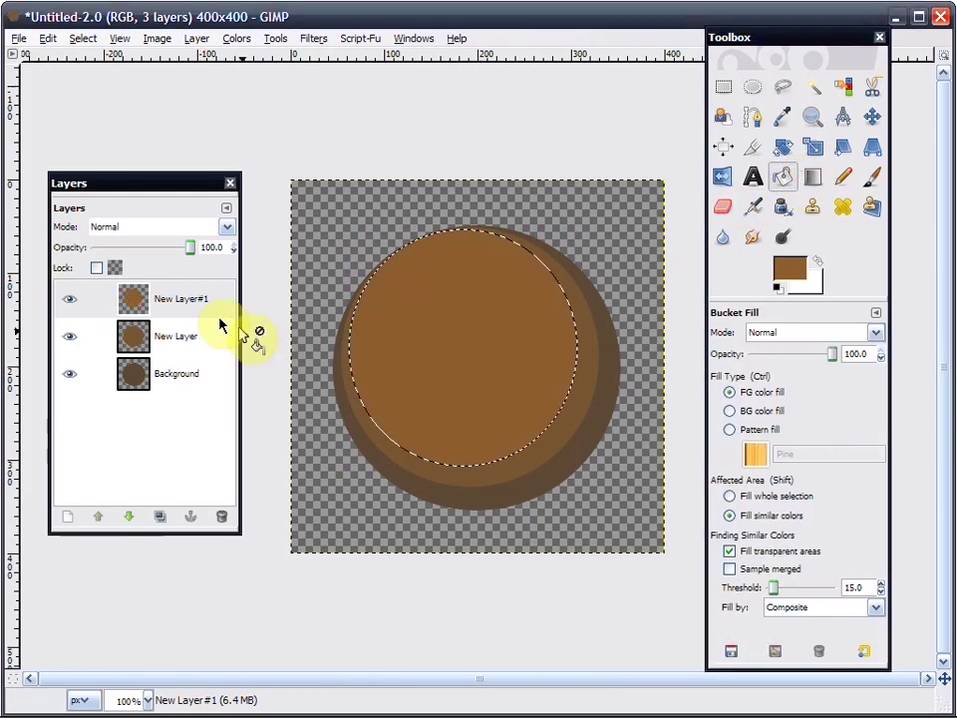
- Add New Layer#2 and draw a 206×225 elliptical selection inside the previous circle
right_click(199, 299)
click(257, 41)
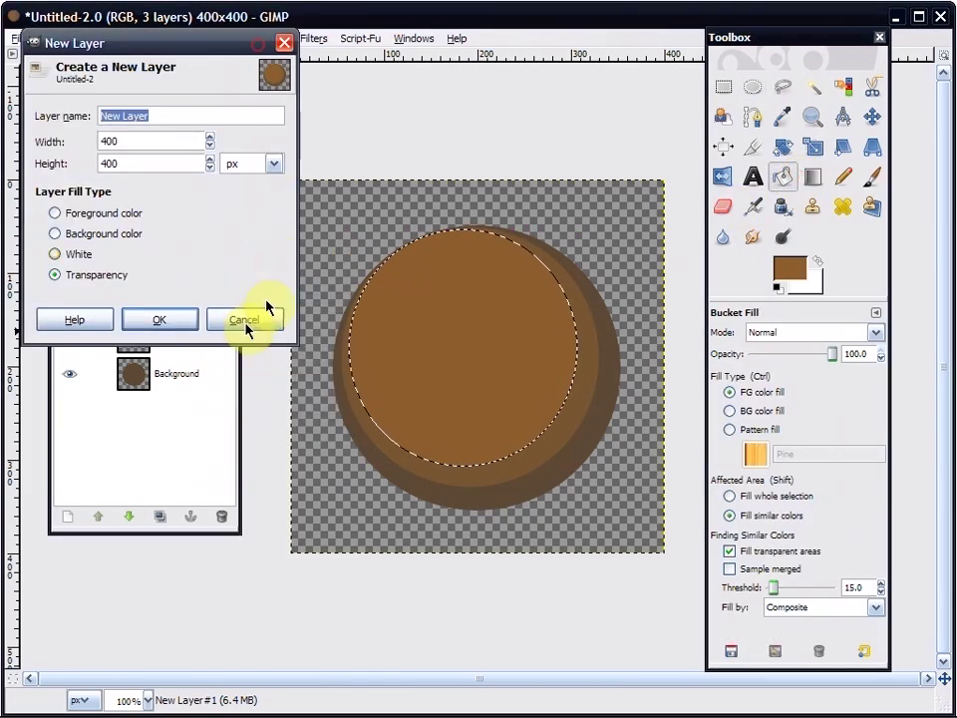
click(146, 319)
click(753, 87)
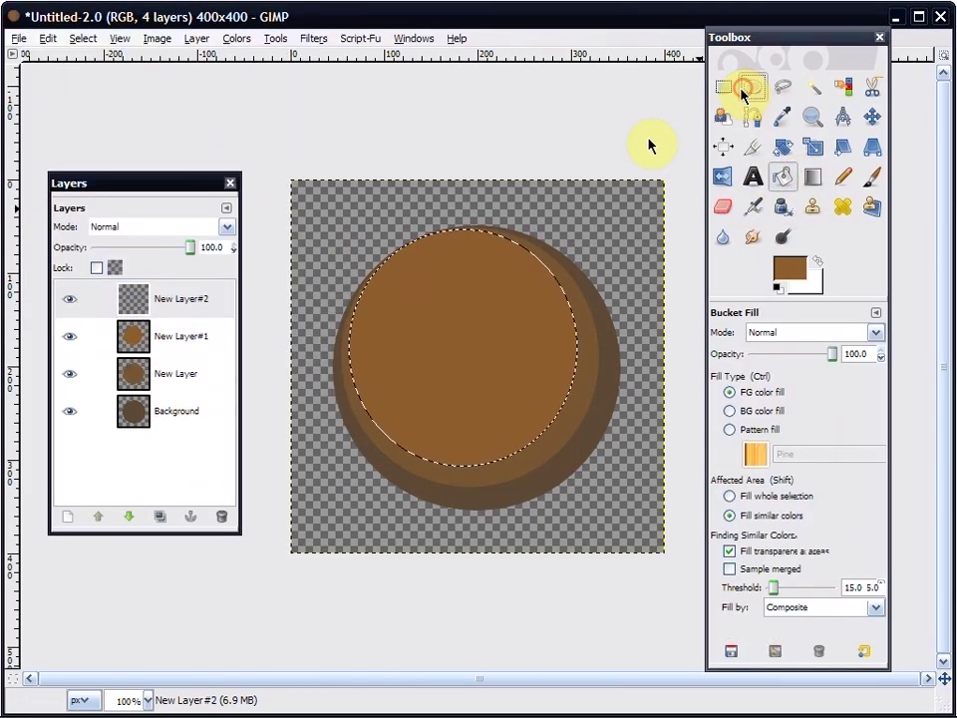
drag(375, 238, 562, 459)
drag(408, 275, 391, 264)
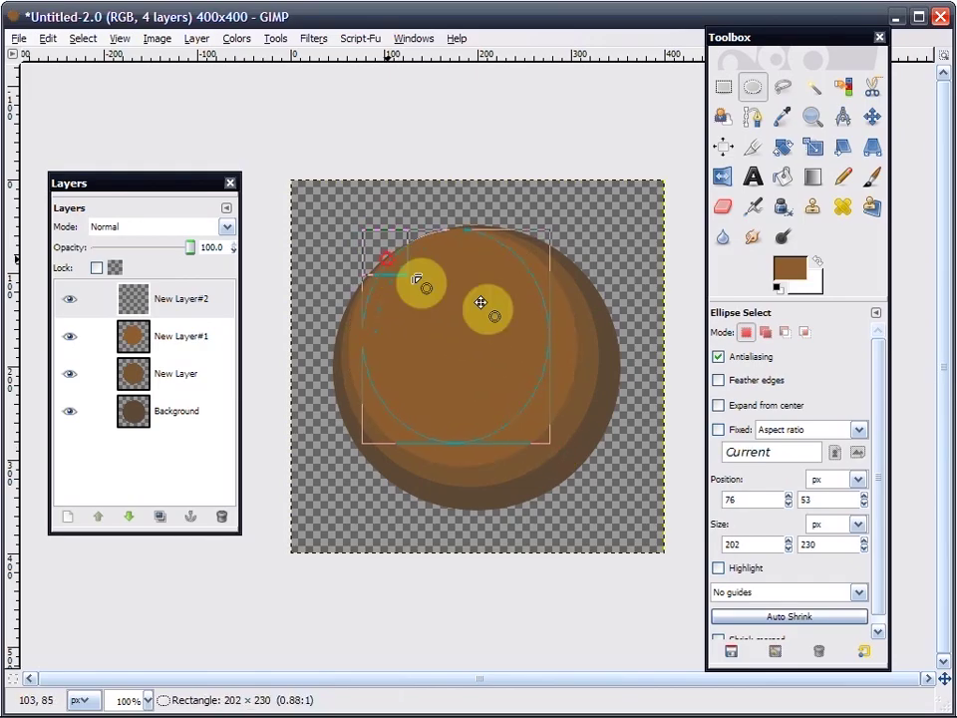
drag(543, 355, 549, 356)
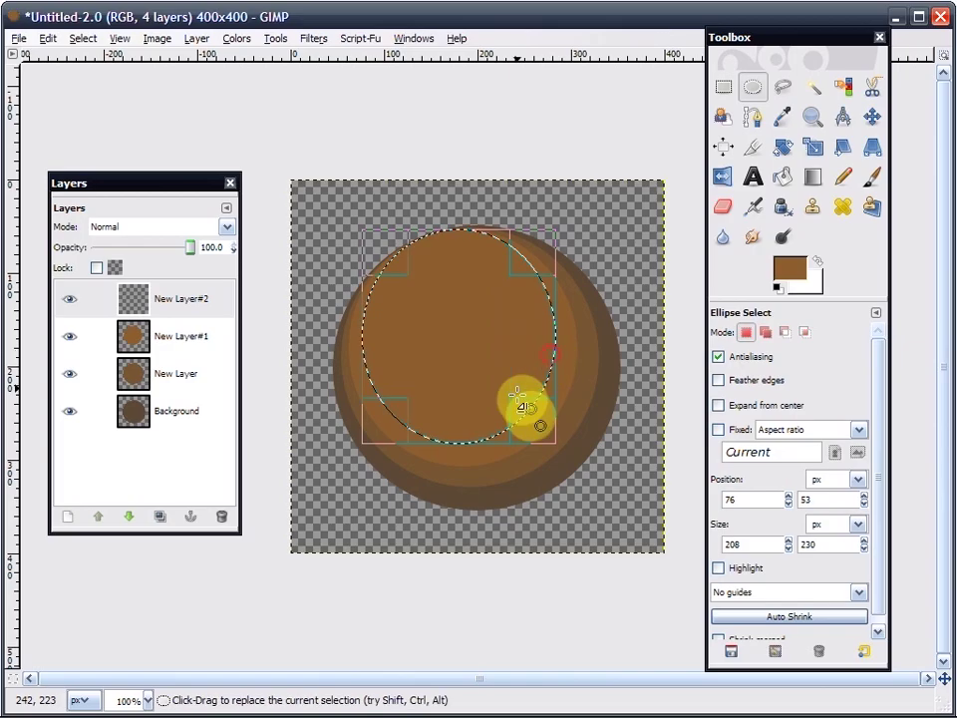
drag(551, 435, 547, 430)
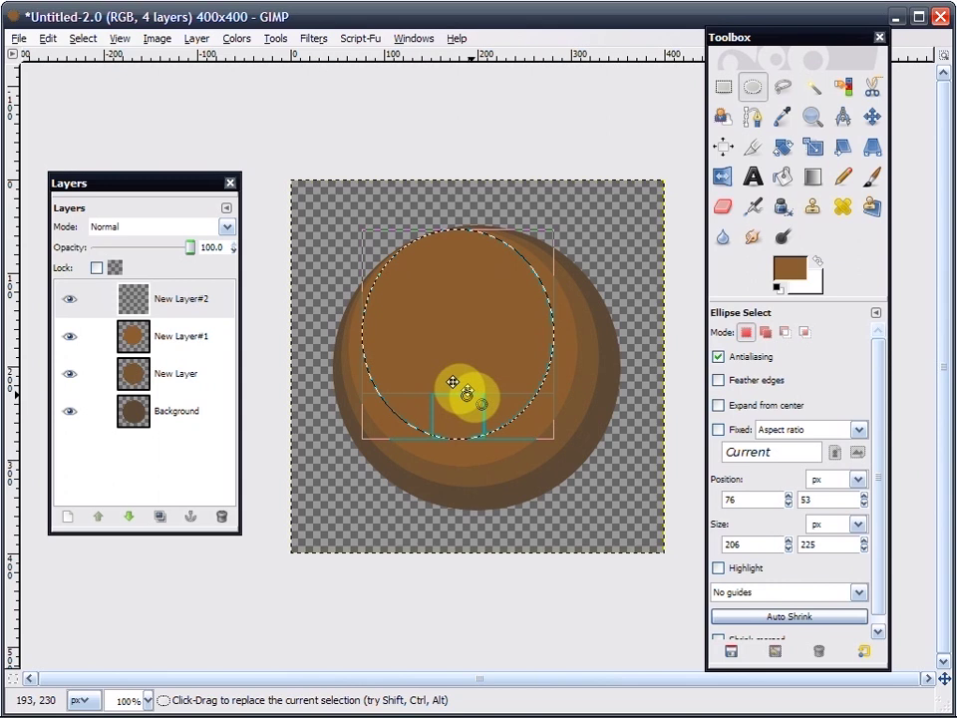
- Set the foreground to orange brown 96581b and bucket-fill the ellipse
click(788, 267)
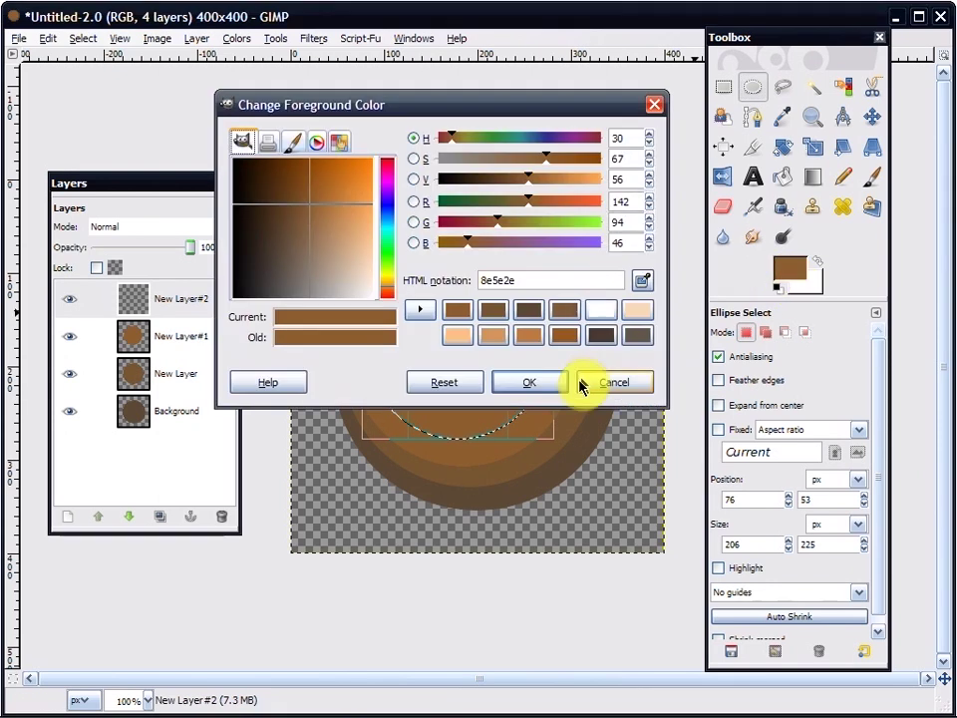
click(561, 341)
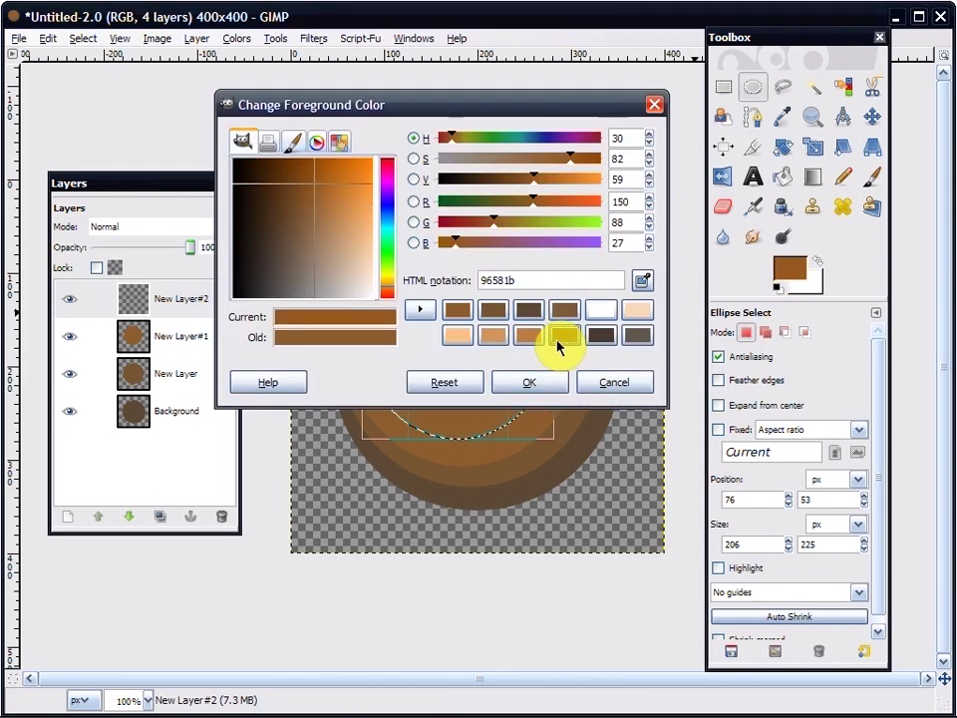
click(527, 383)
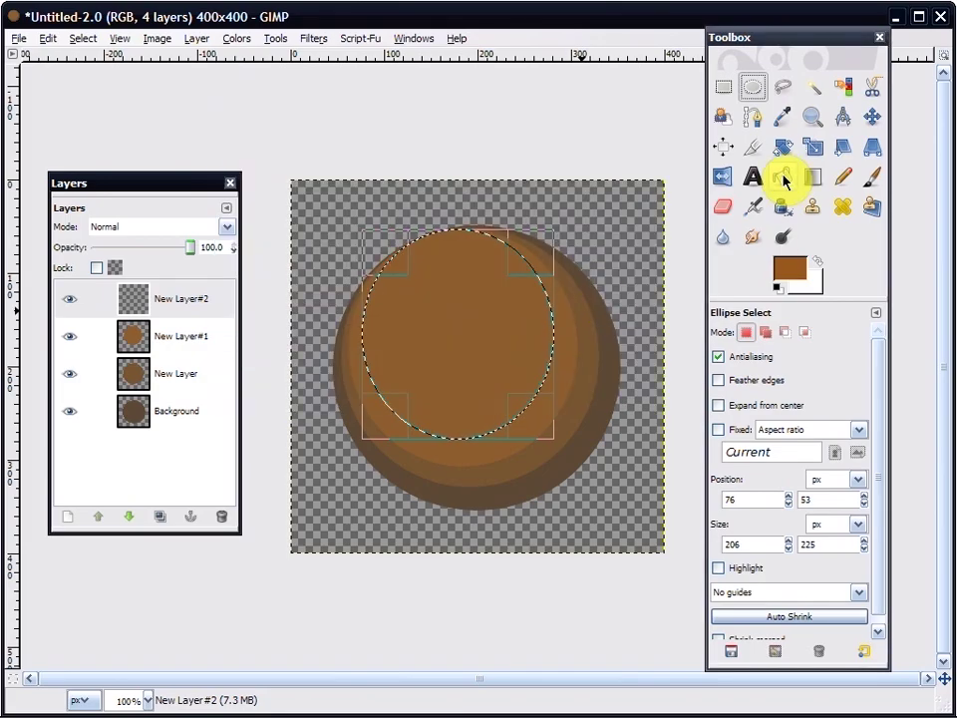
click(783, 177)
click(480, 326)
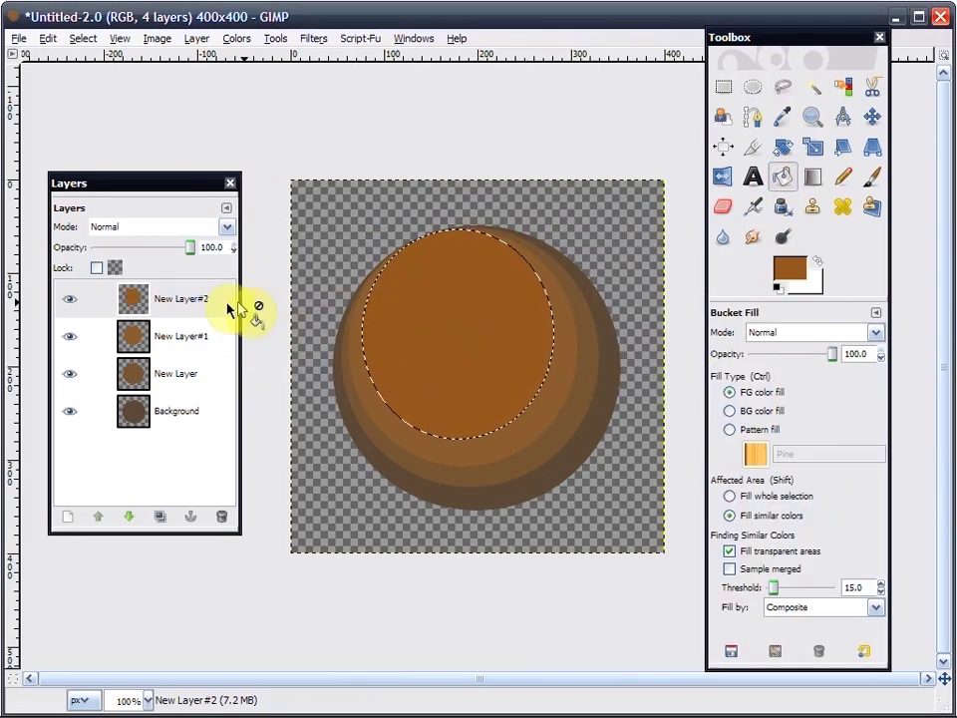
- Add New Layer#3 above New Layer#2 and draw a 177×198 ellipse in the upper sphere
click(173, 310)
right_click(172, 311)
click(224, 40)
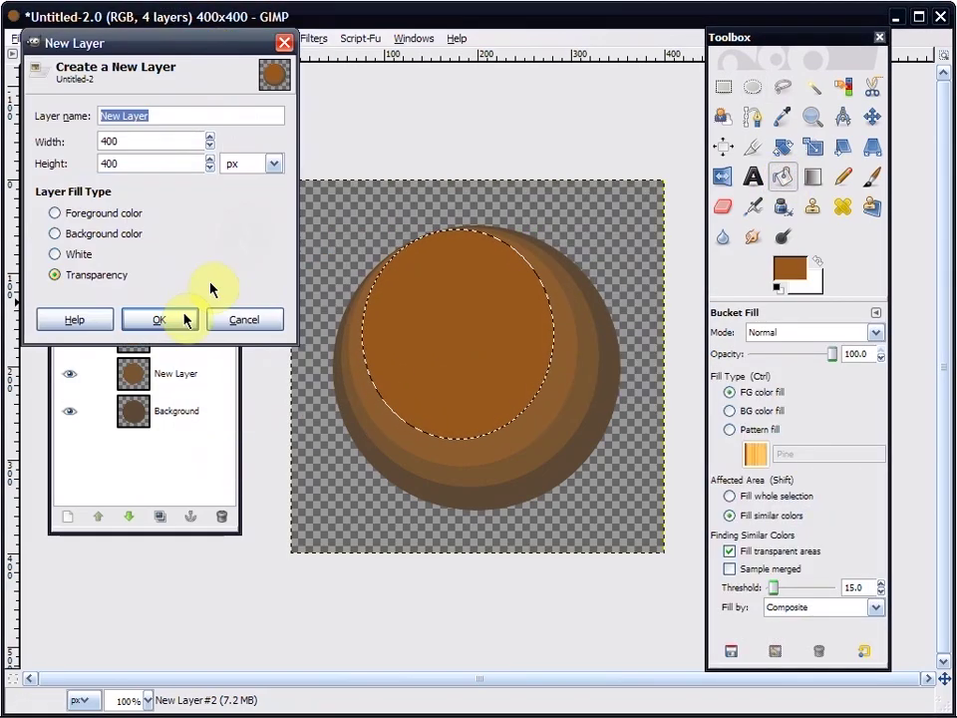
click(171, 319)
click(752, 87)
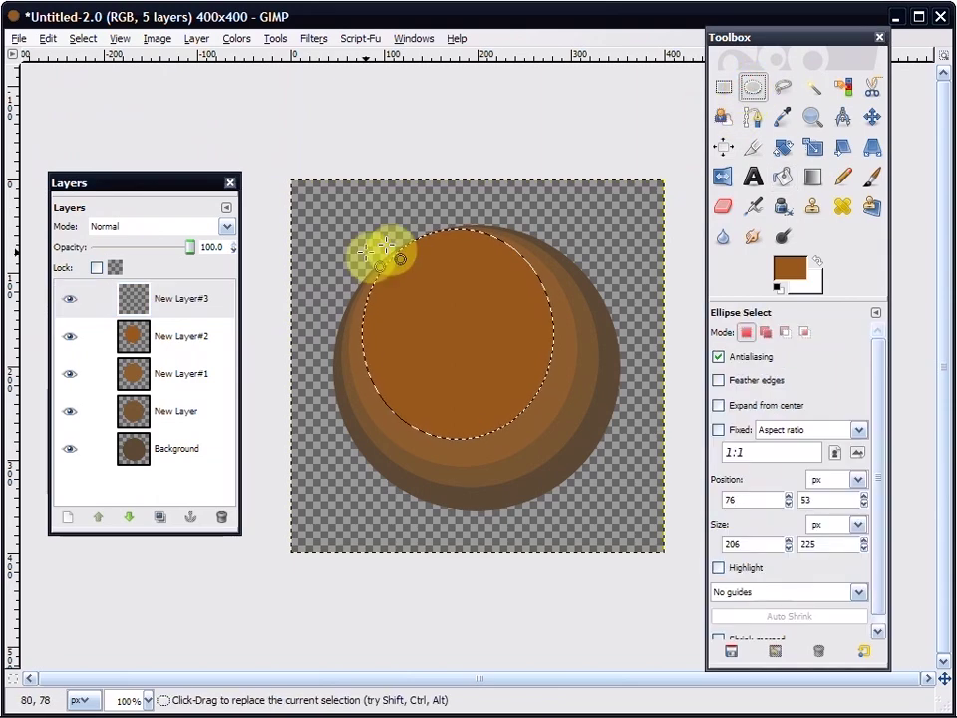
drag(385, 244, 551, 434)
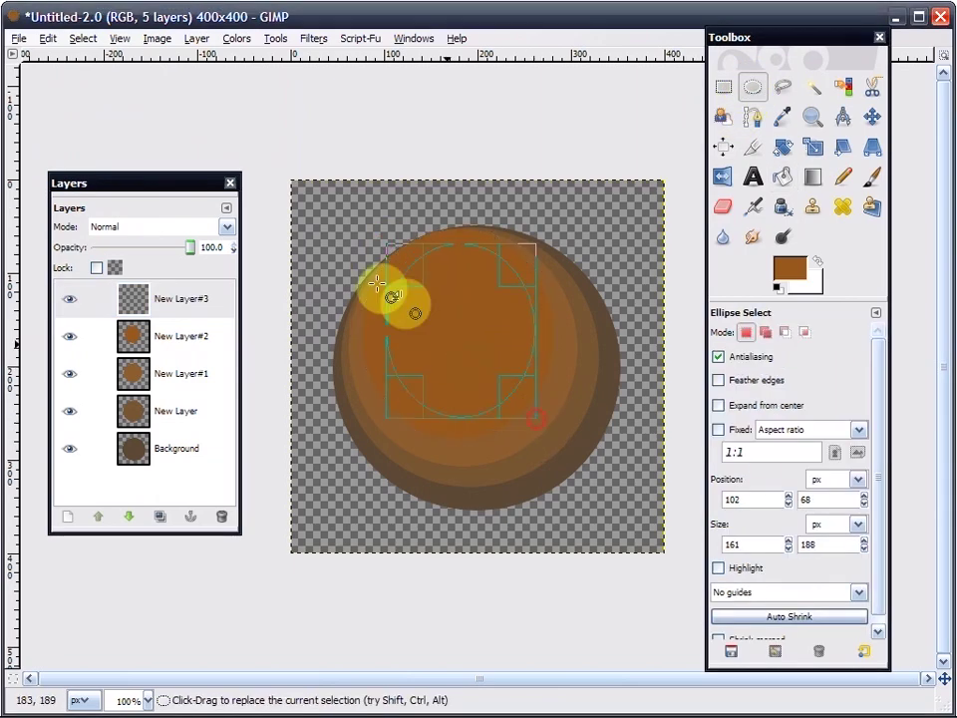
drag(403, 269, 394, 259)
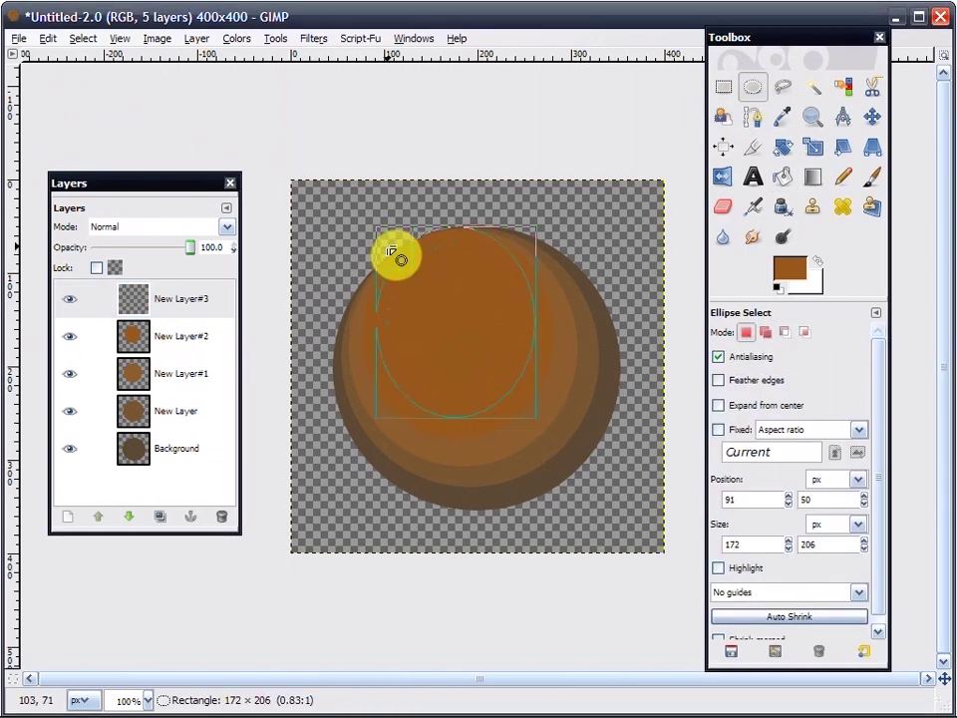
drag(475, 417, 471, 411)
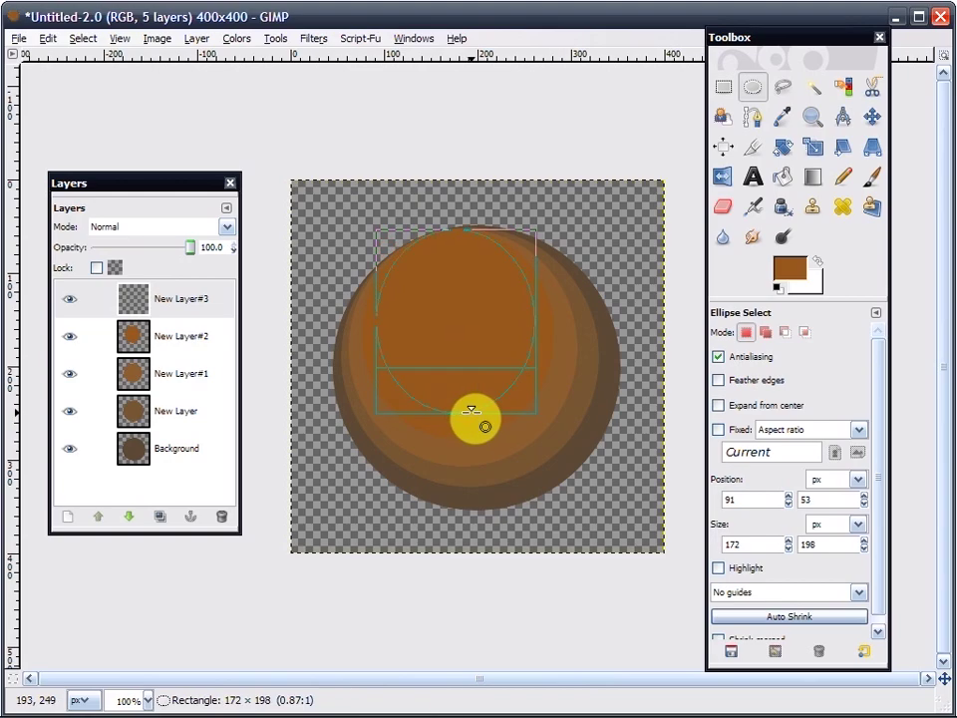
drag(510, 332, 511, 332)
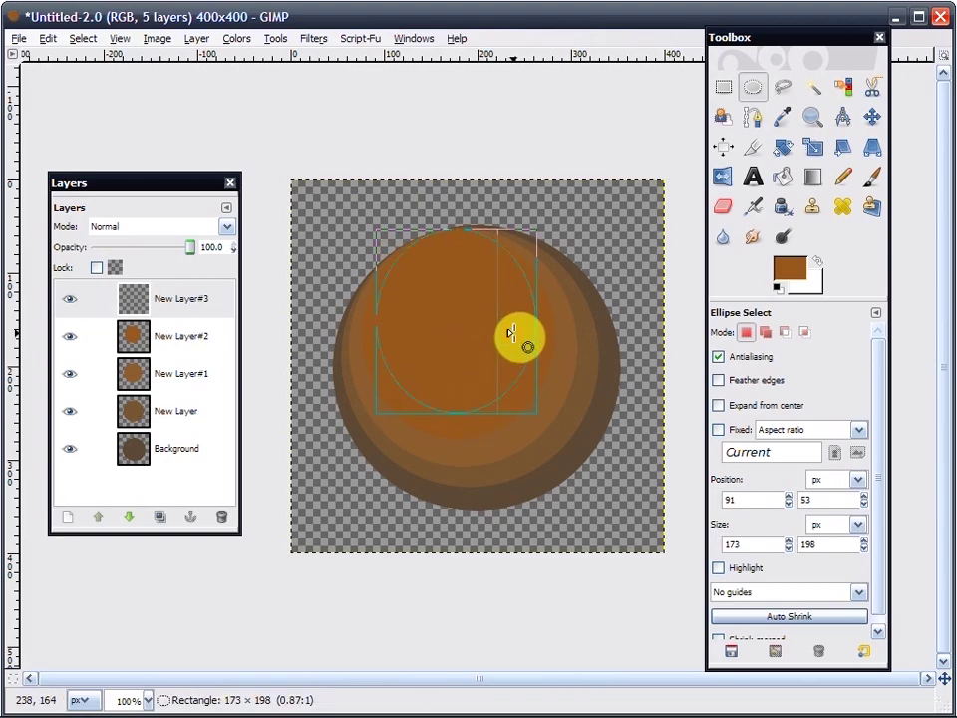
- Set the foreground to light tan bc7d3f and bucket-fill the ellipse
click(789, 267)
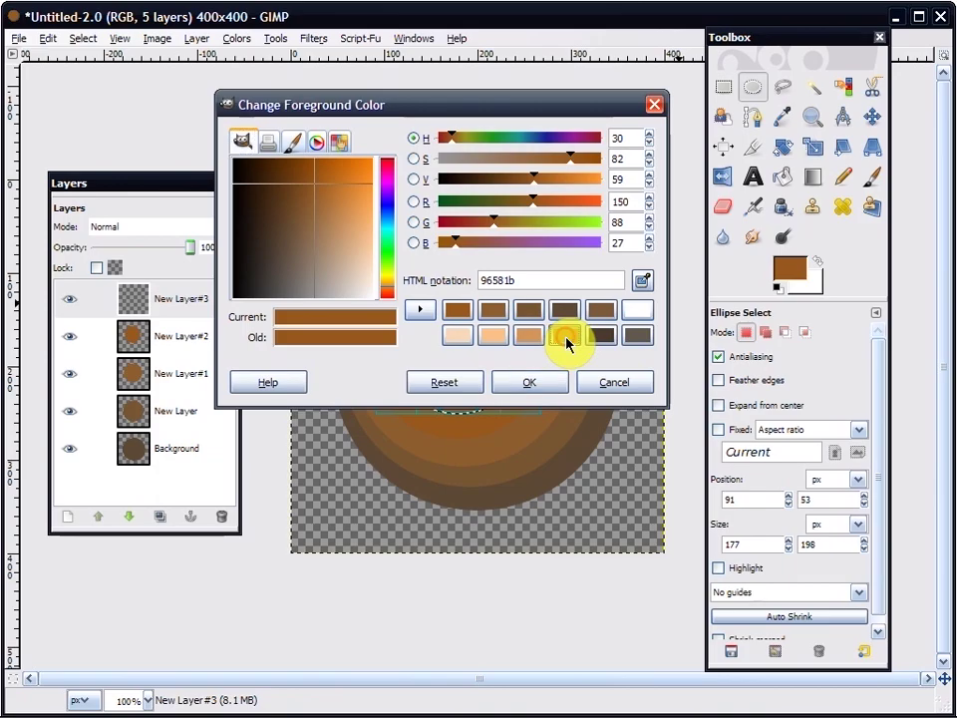
click(565, 335)
click(529, 383)
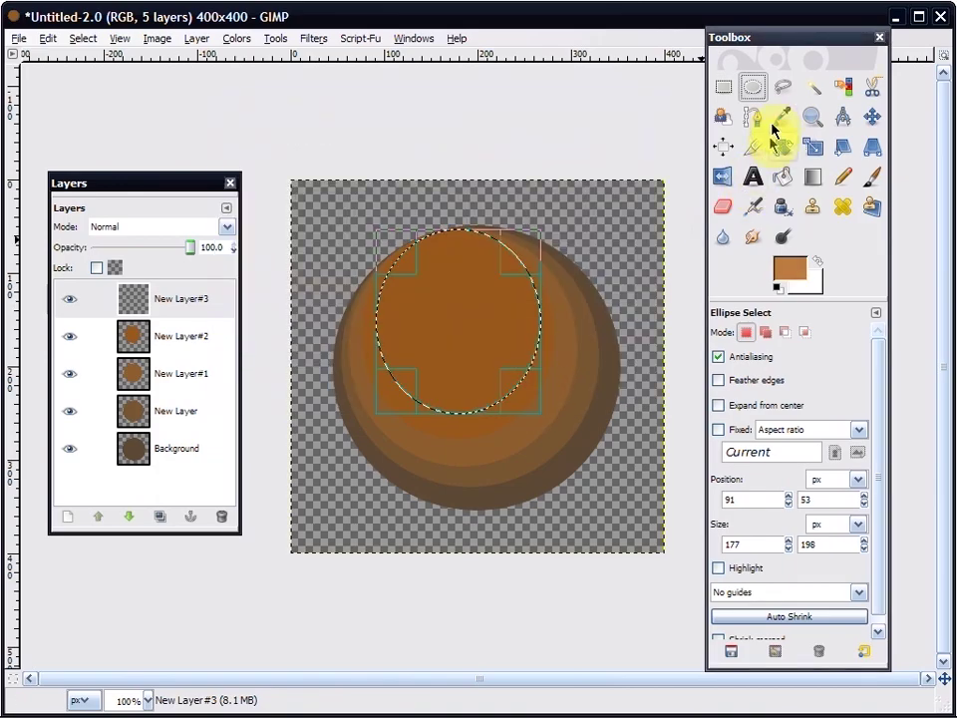
click(783, 177)
click(466, 305)
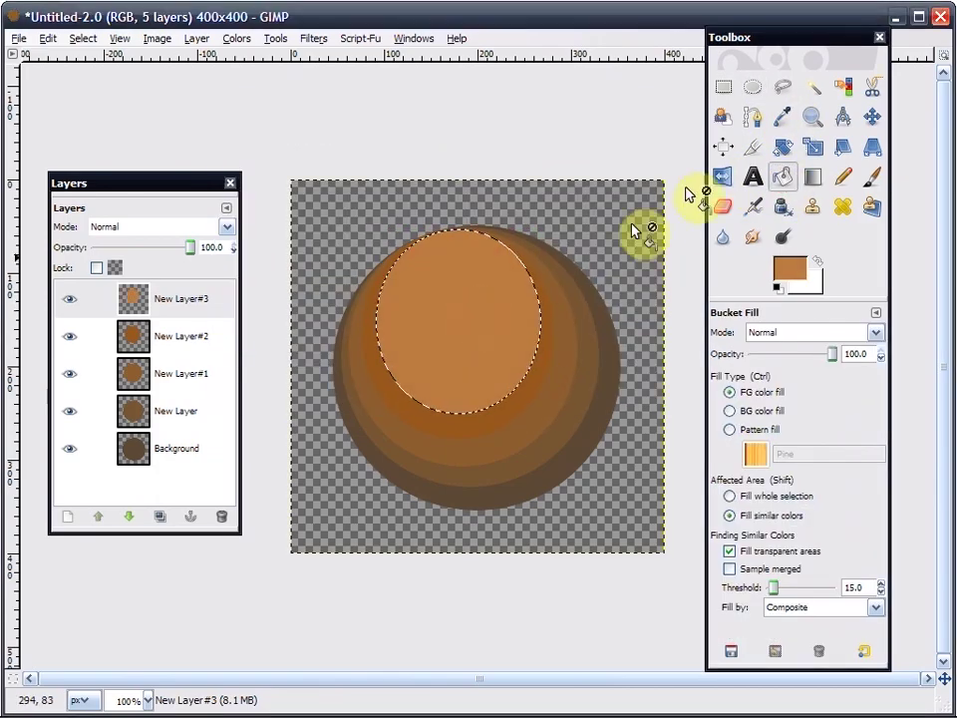
click(812, 86)
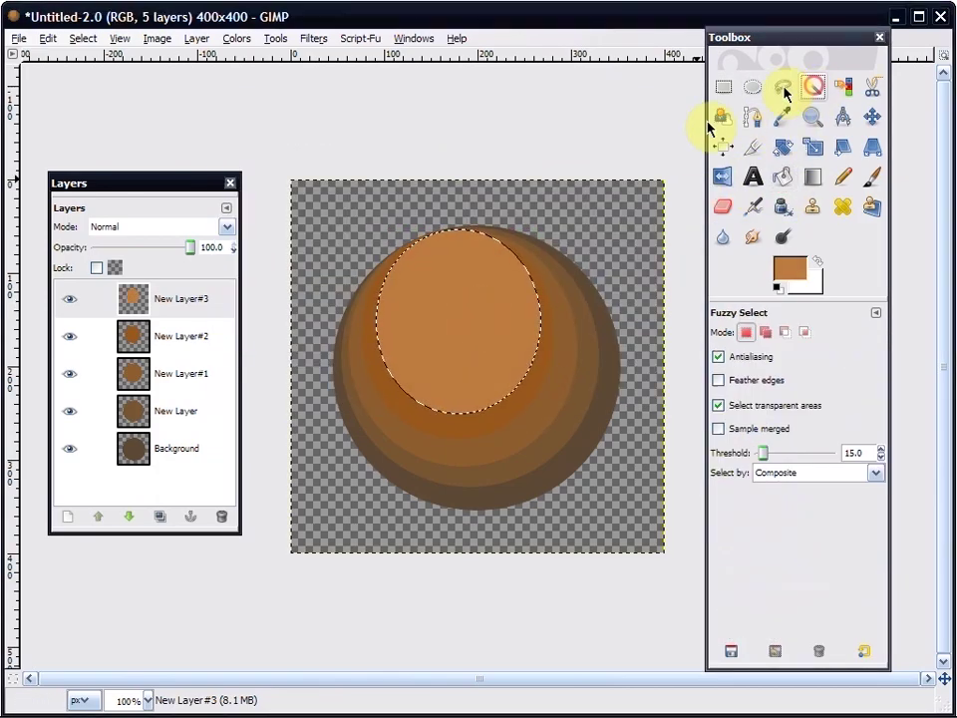
- Add New Layer#4 and set the foreground colour to pale orange d29457
right_click(182, 302)
click(239, 41)
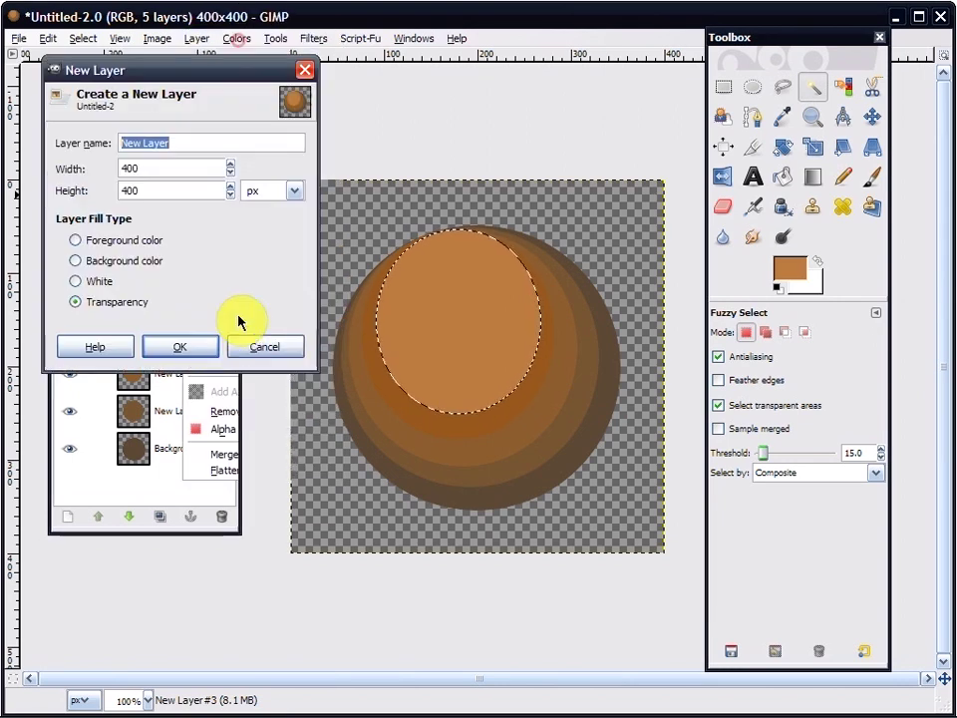
click(189, 351)
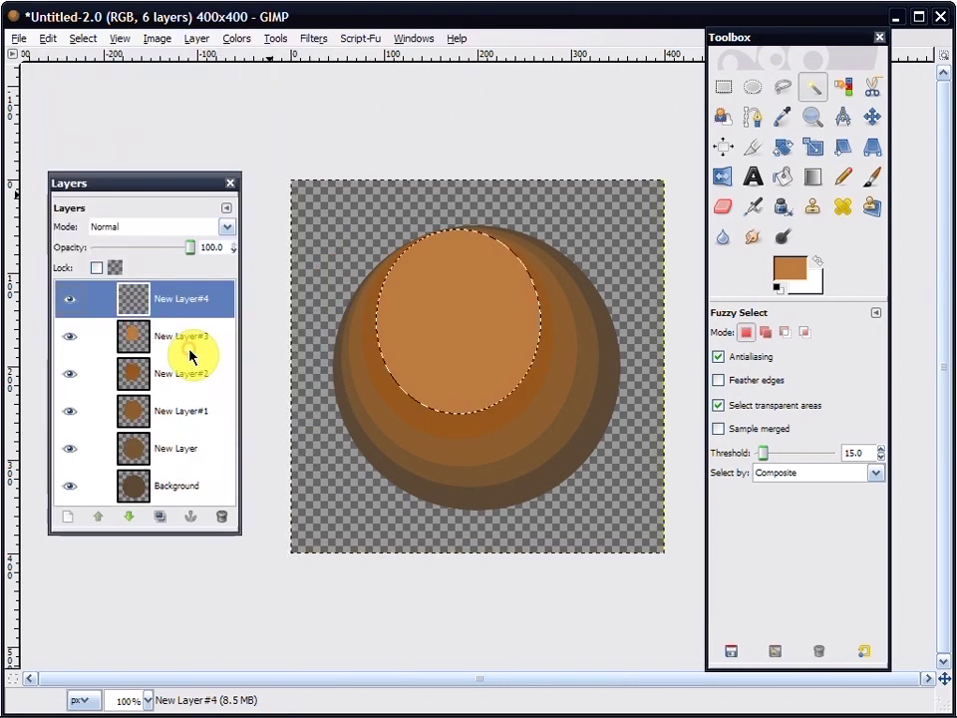
click(789, 268)
click(564, 335)
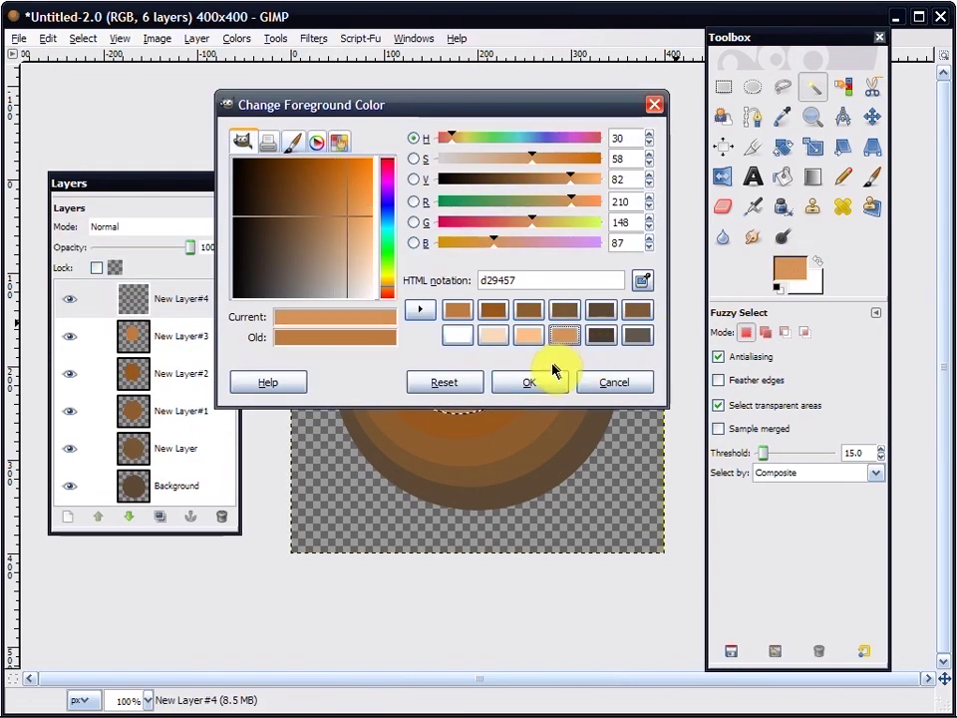
click(533, 386)
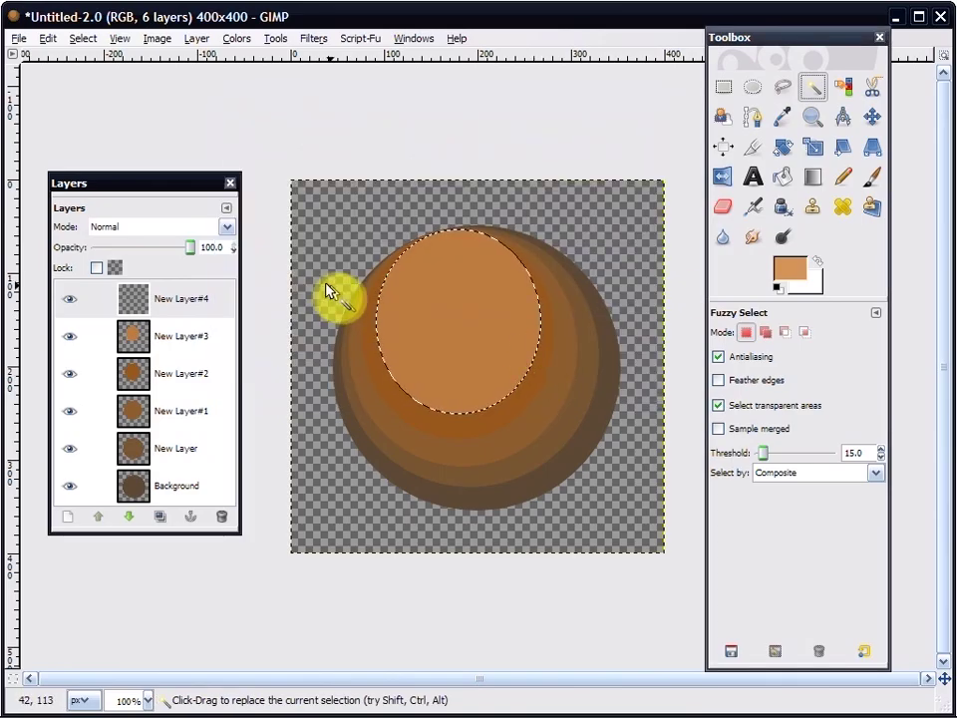
- Draw a 154×170 ellipse near the sphere's top and bucket-fill it with d29457
click(751, 87)
drag(407, 234, 525, 389)
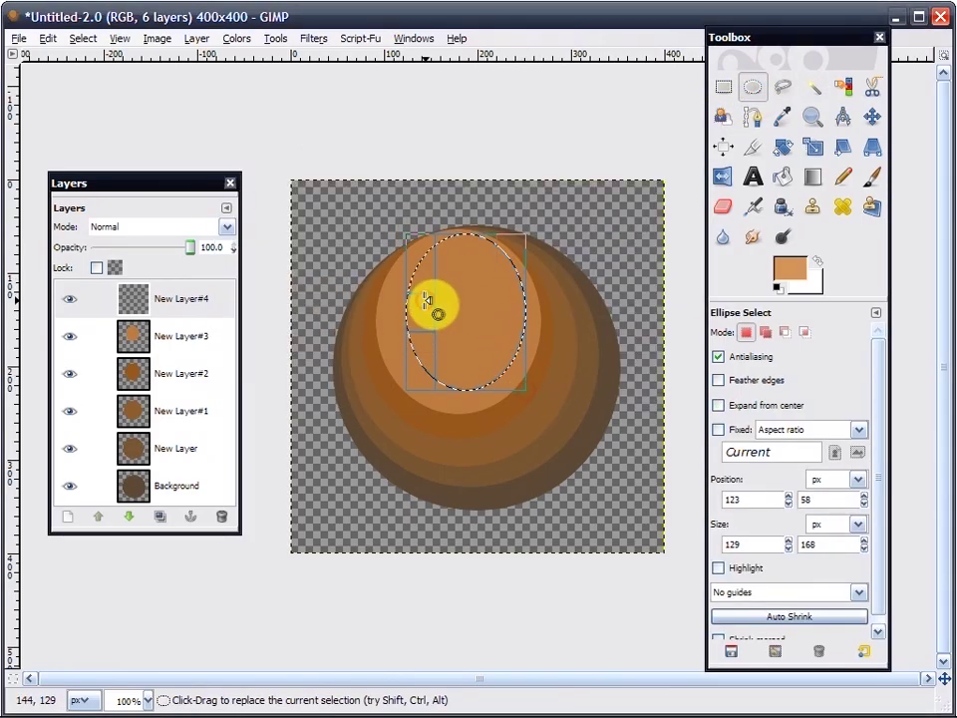
drag(436, 309, 407, 302)
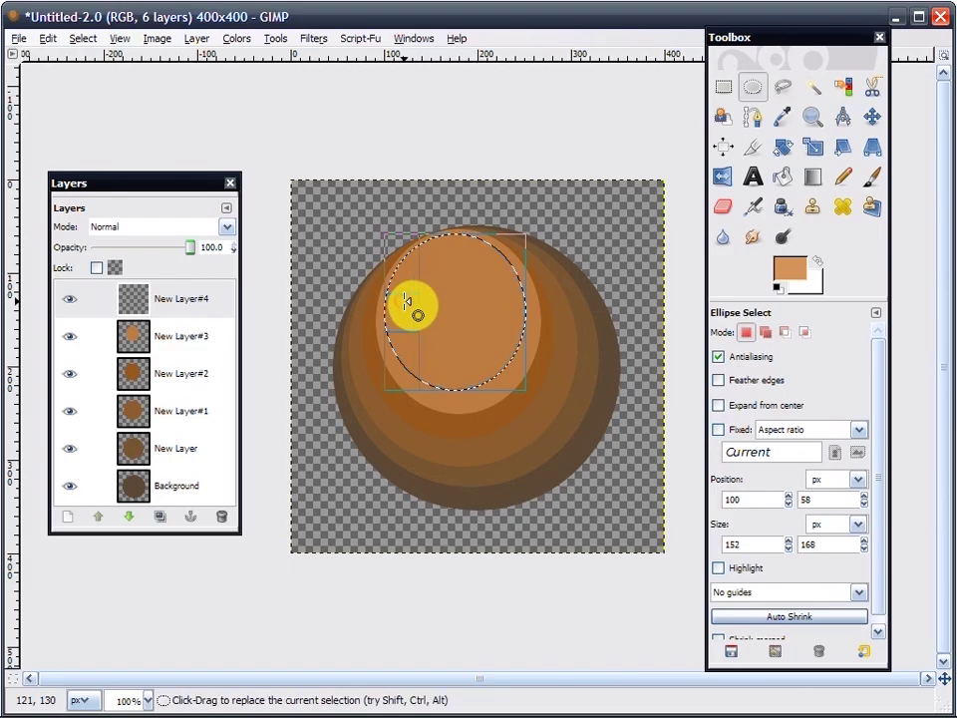
drag(422, 260, 418, 259)
click(784, 179)
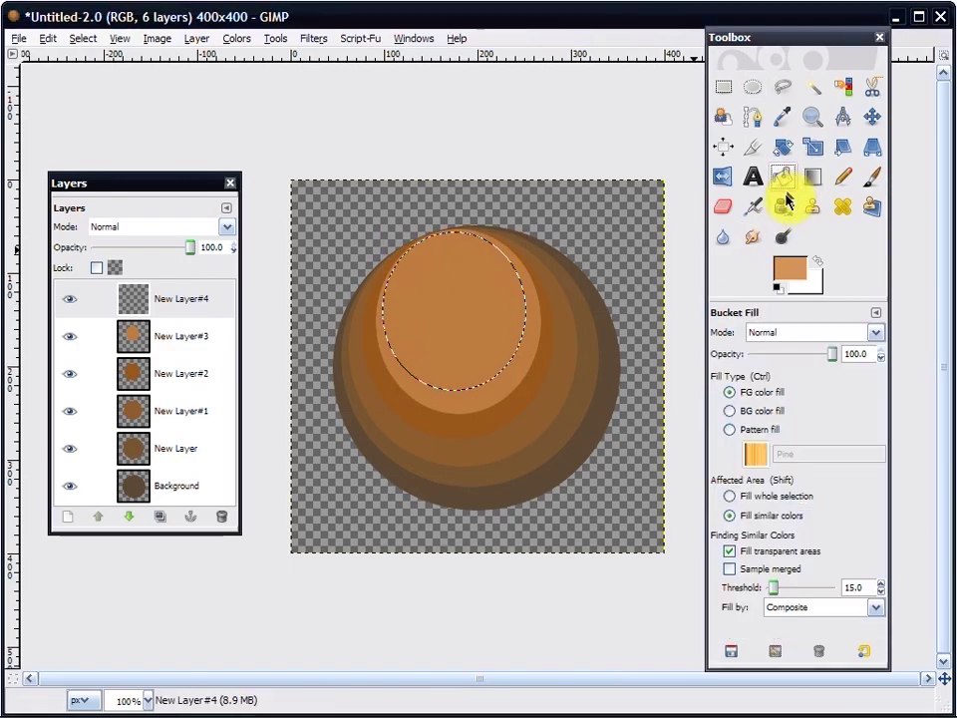
click(454, 296)
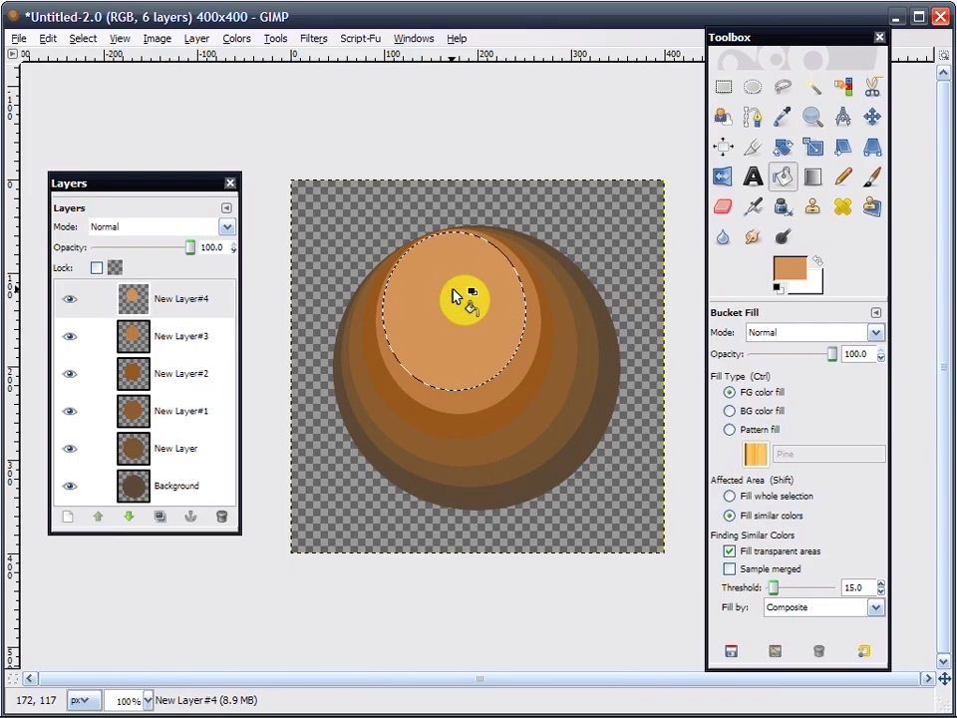
- Add New Layer#5 and set the foreground colour to a light peach
right_click(192, 299)
click(225, 37)
click(201, 371)
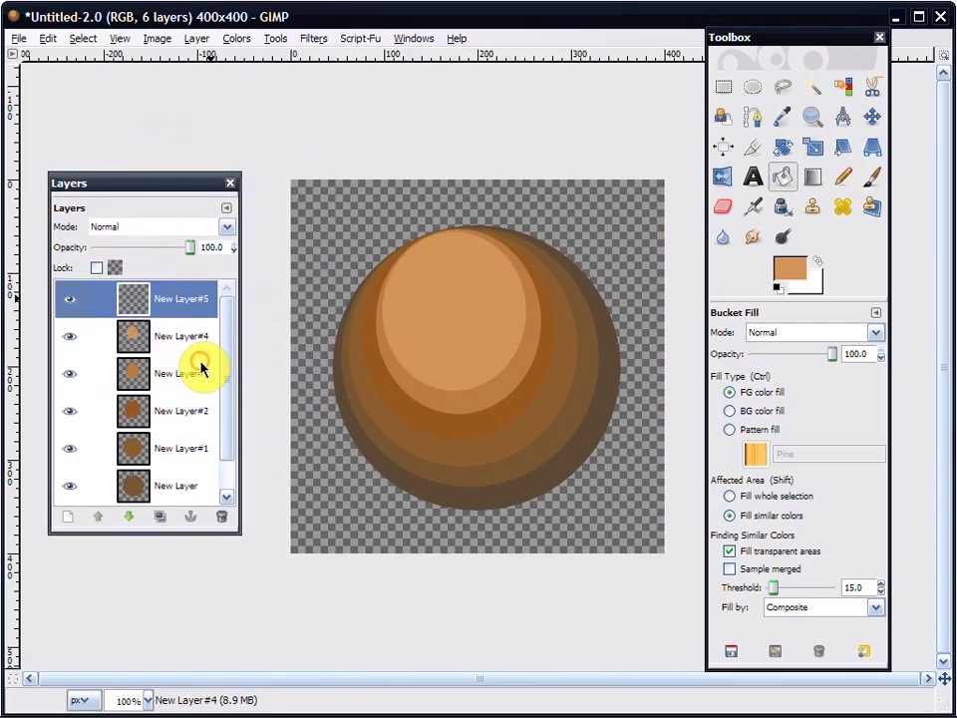
click(812, 86)
click(799, 273)
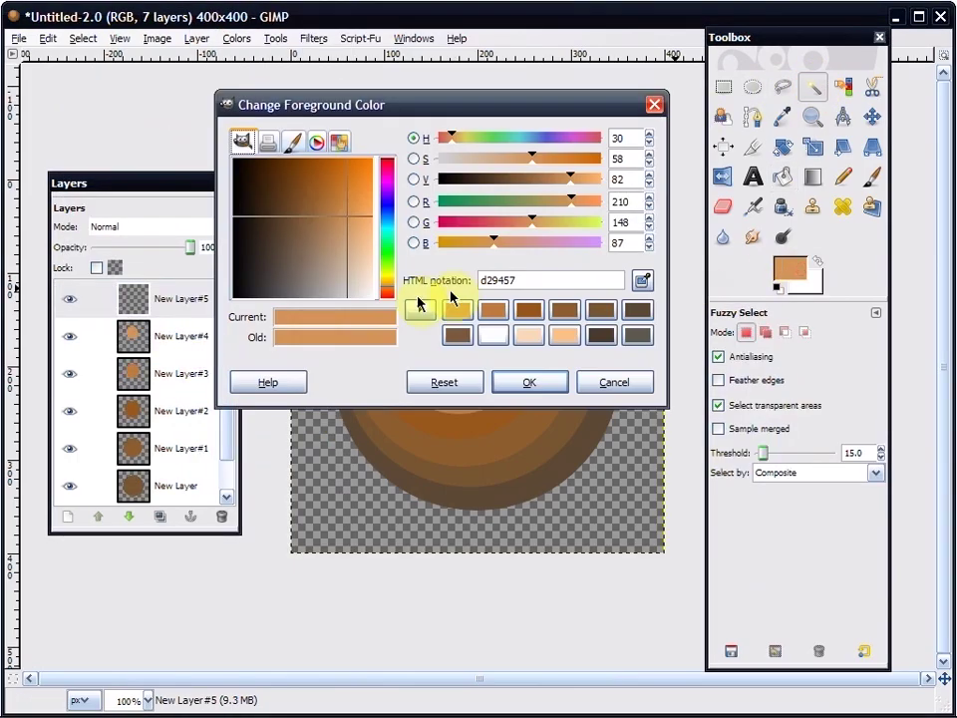
click(565, 335)
click(553, 382)
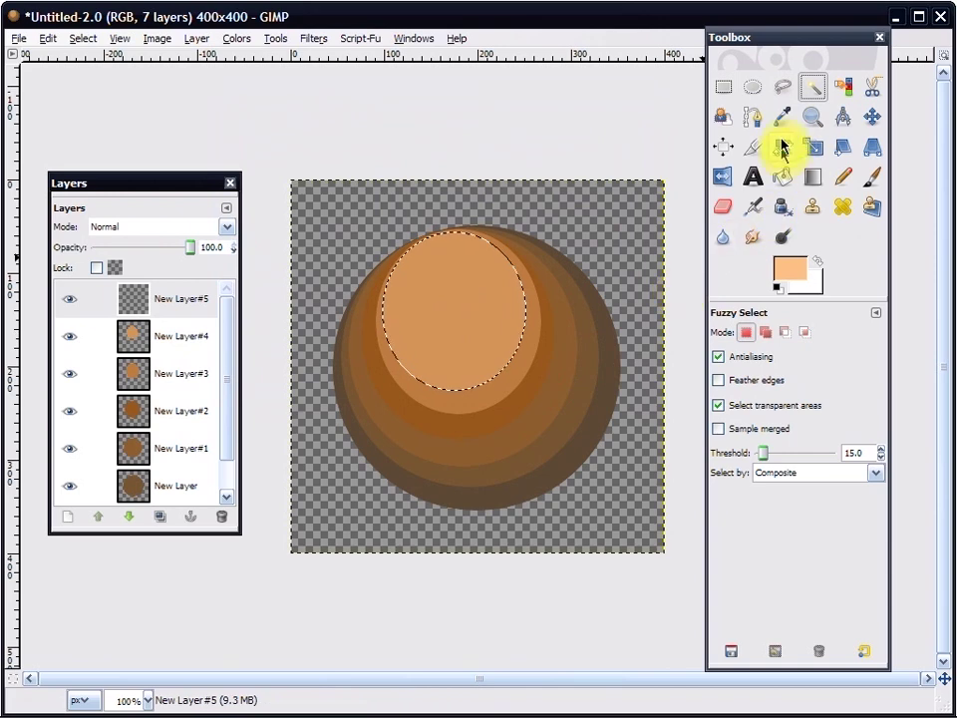
- Draw a 124×147 ellipse near the sphere's top and bucket-fill it with the peach
click(753, 84)
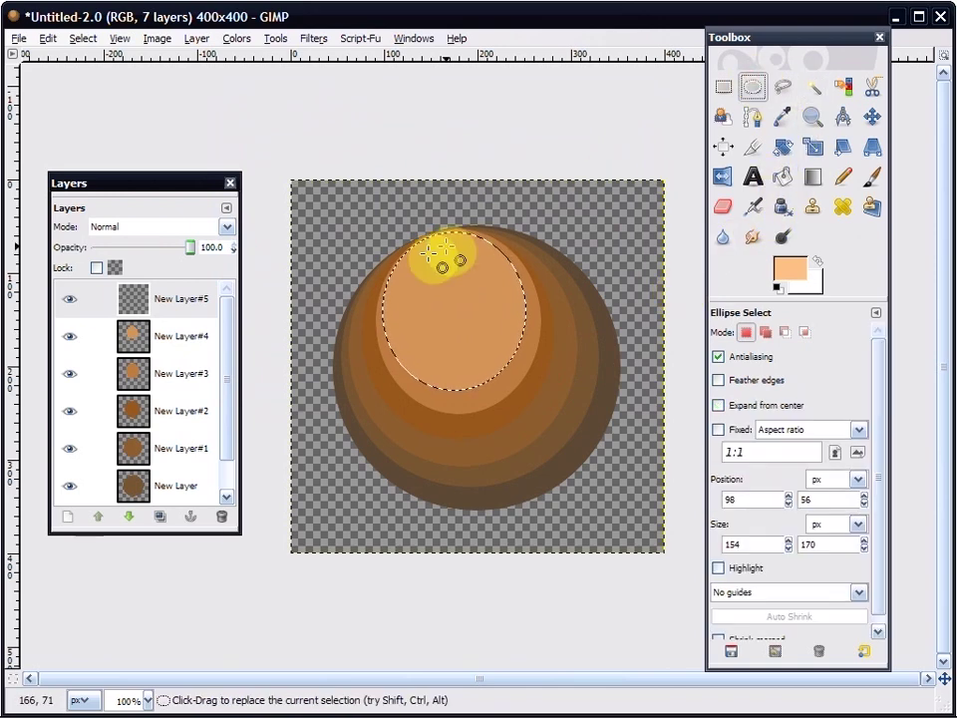
drag(402, 241, 510, 367)
drag(427, 268, 418, 262)
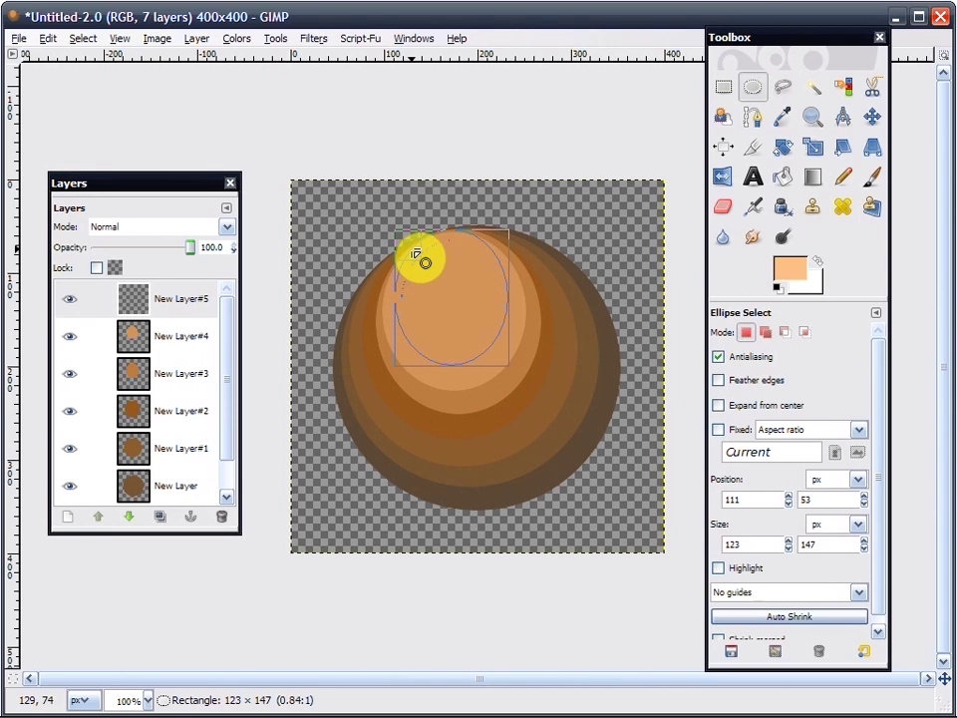
drag(416, 256, 419, 260)
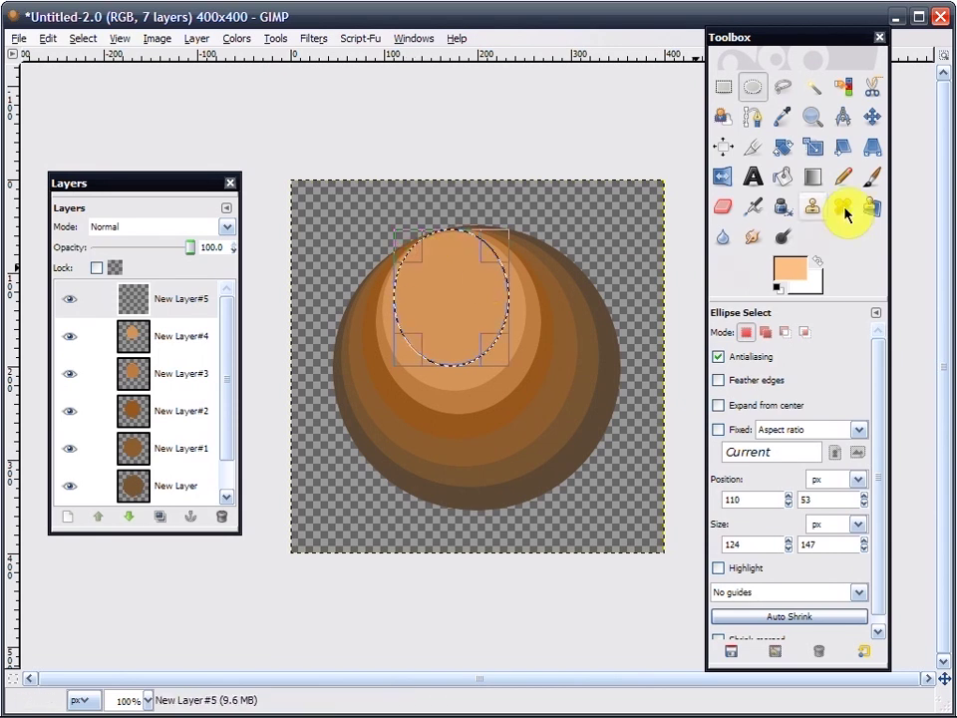
click(784, 179)
click(431, 287)
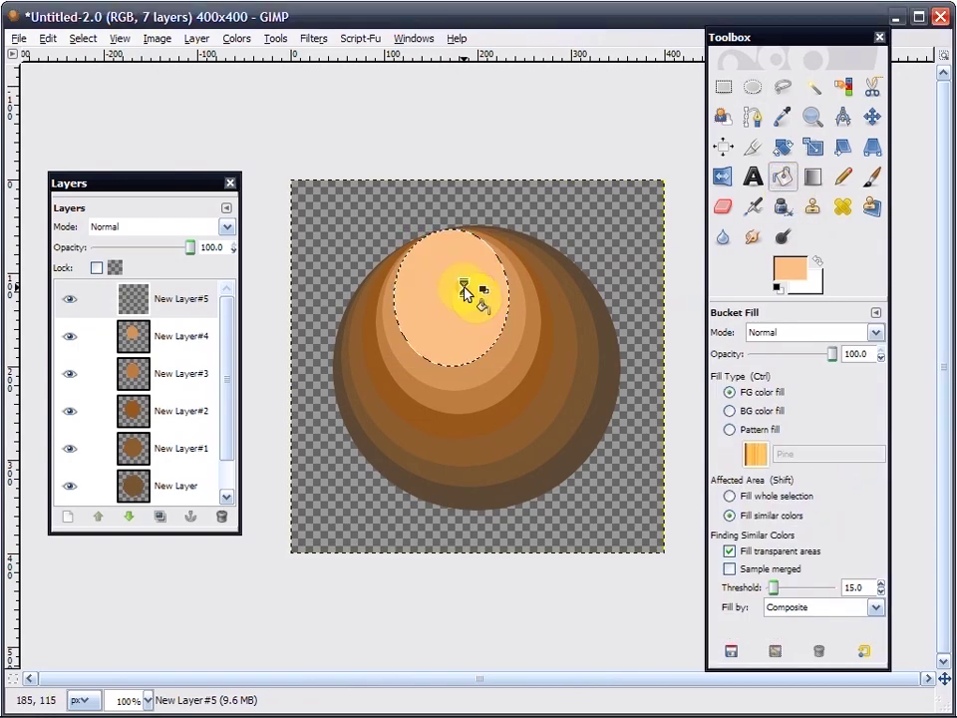
- Add New Layer#6, after cancelling a first New Layer dialog
right_click(169, 286)
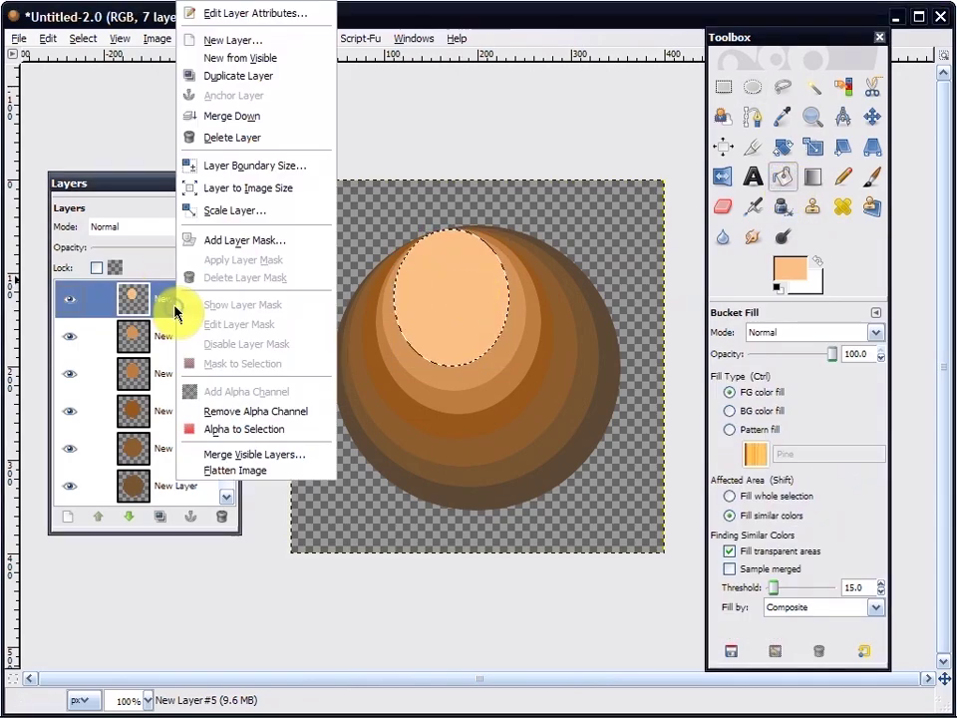
click(235, 36)
click(281, 401)
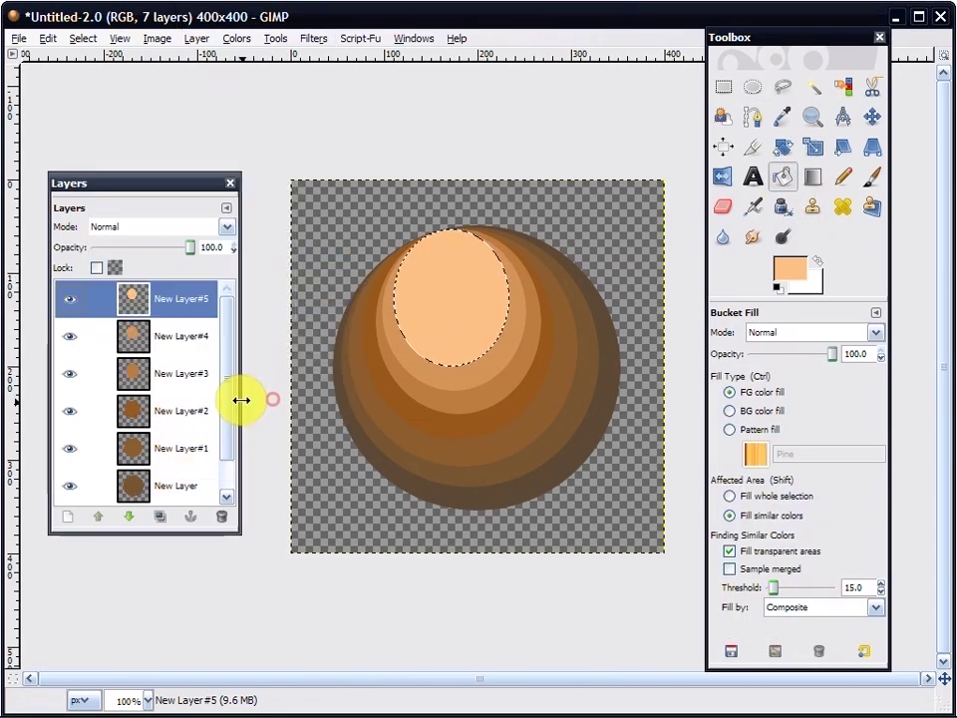
right_click(161, 299)
click(213, 39)
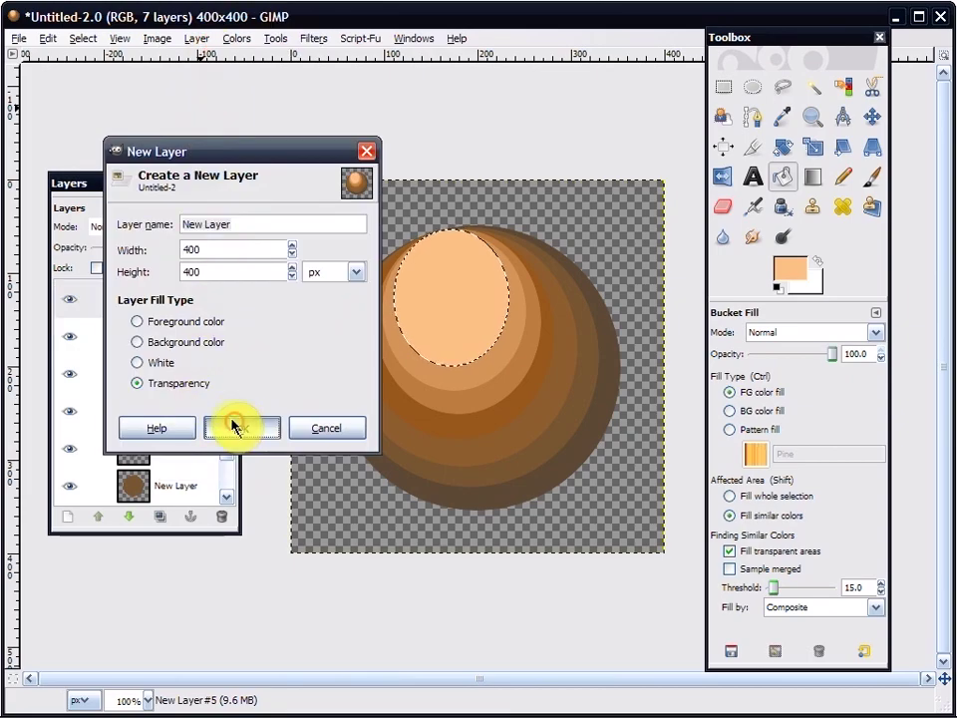
click(234, 426)
- Set the foreground to pale peach f9d8b8 and draw a first ellipse at the sphere's top
click(791, 267)
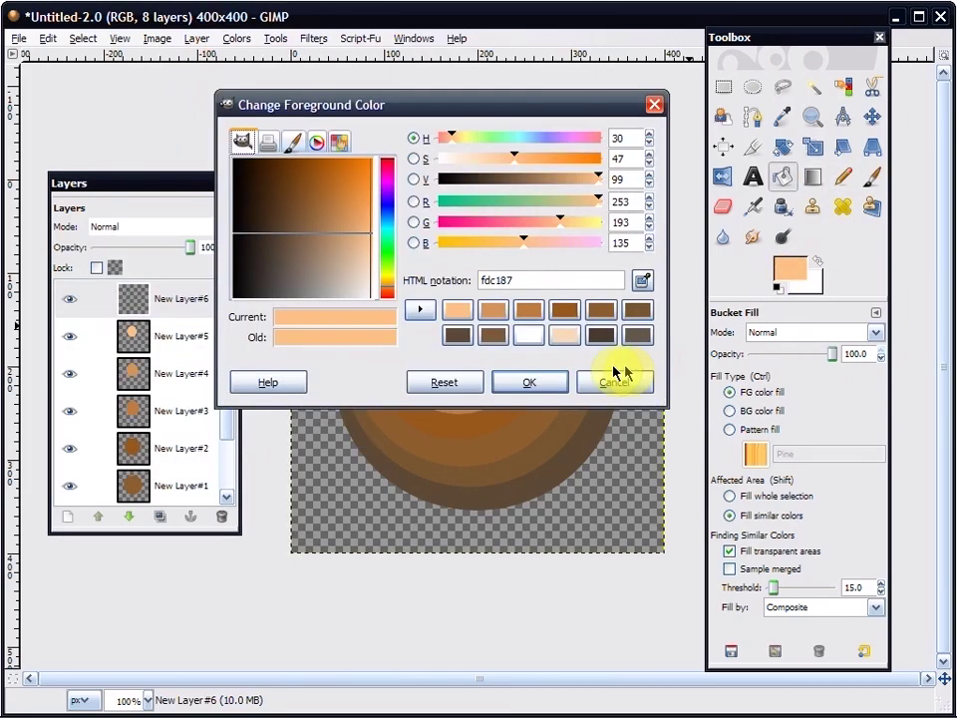
click(564, 335)
click(529, 382)
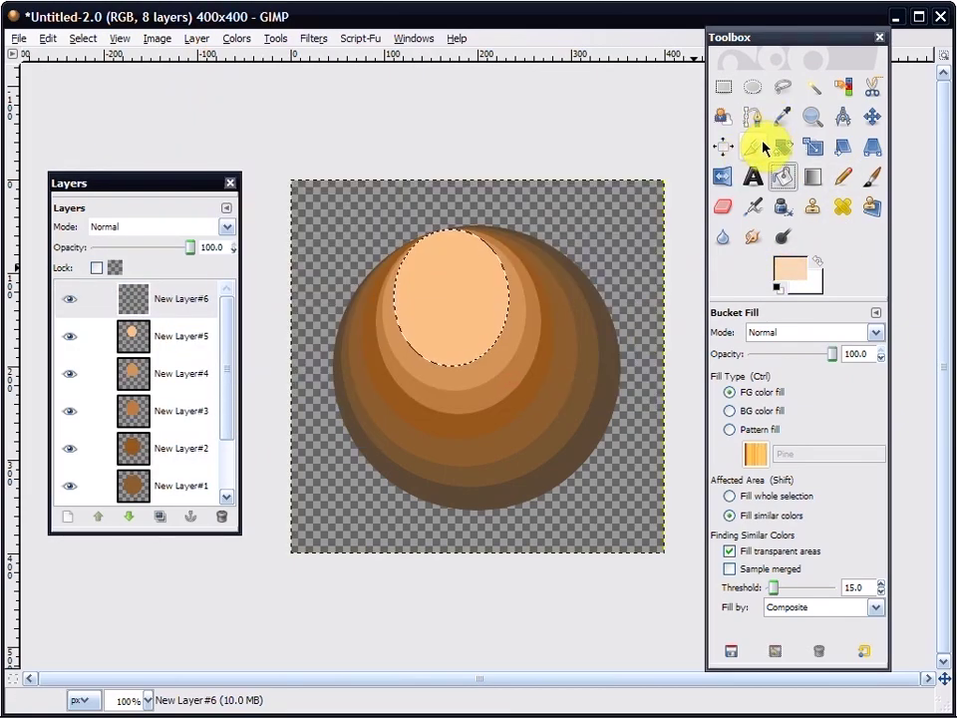
click(753, 87)
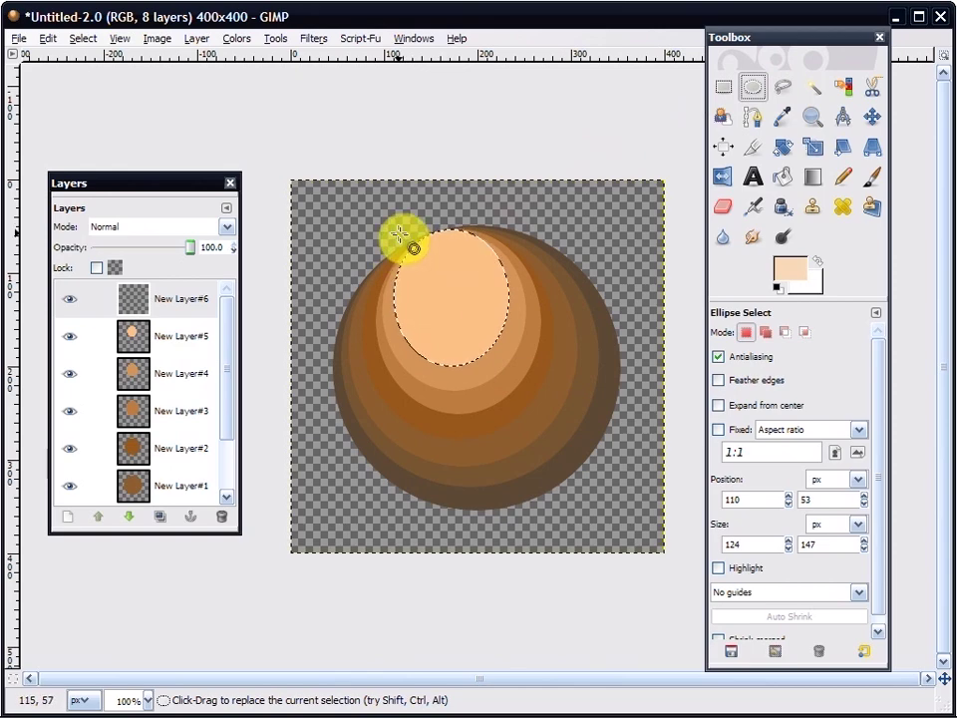
drag(399, 234, 499, 344)
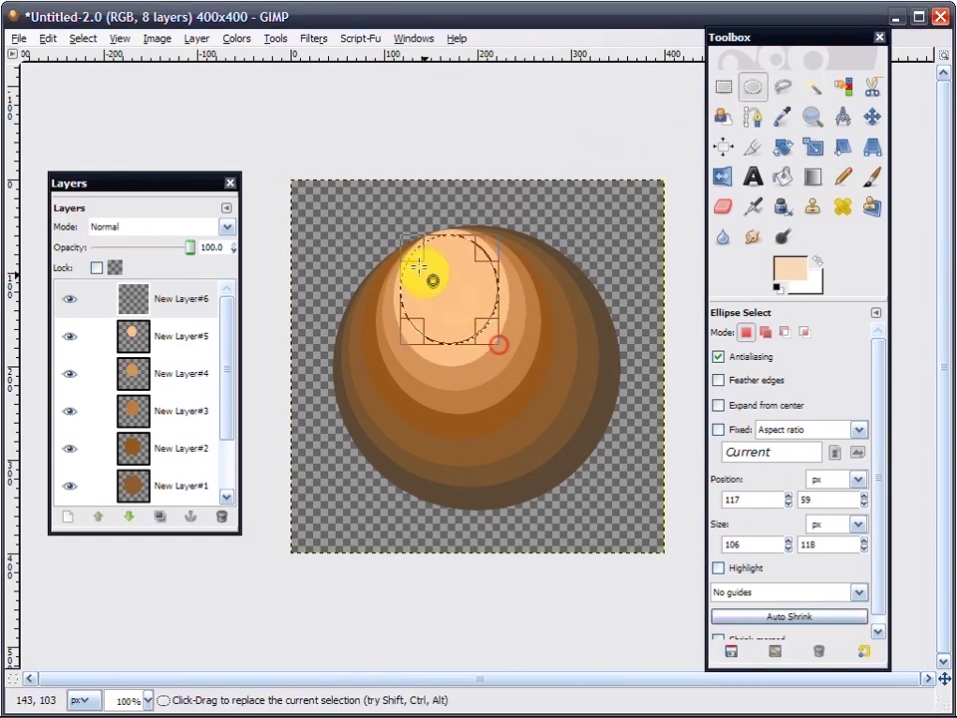
drag(420, 257, 418, 253)
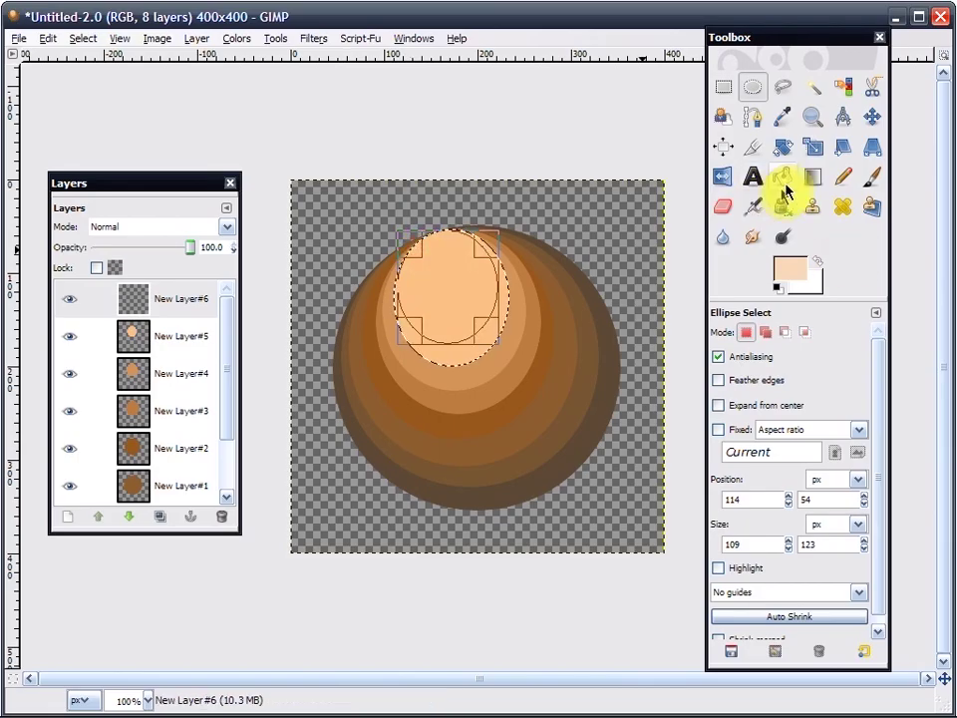
click(783, 176)
click(442, 299)
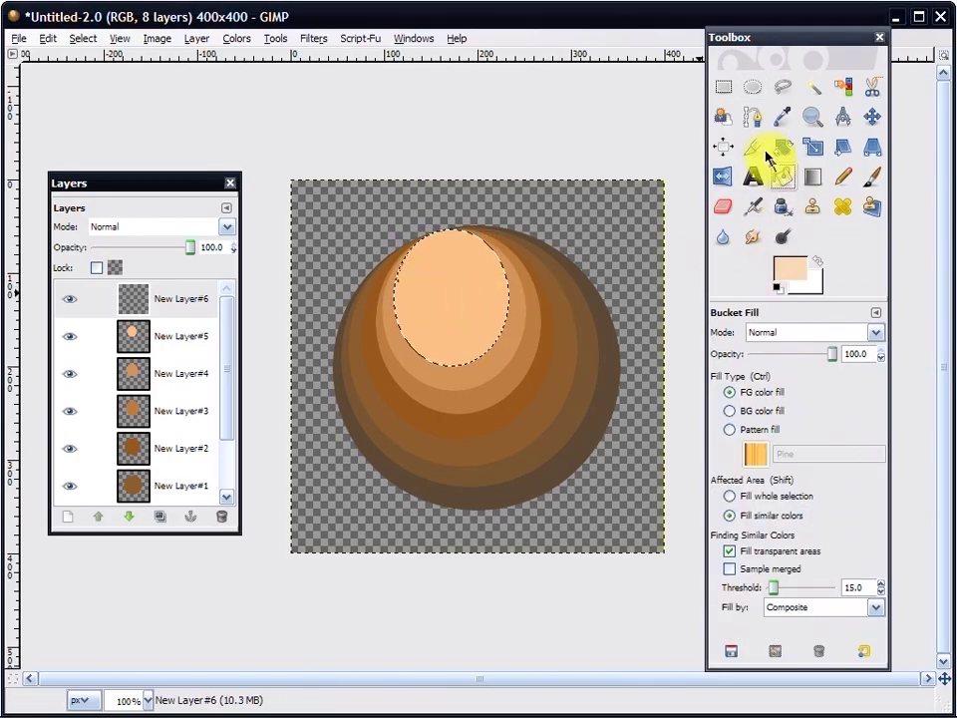
- Redraw a 111×125 ellipse near the top and bucket-fill it with the pale peach
click(756, 89)
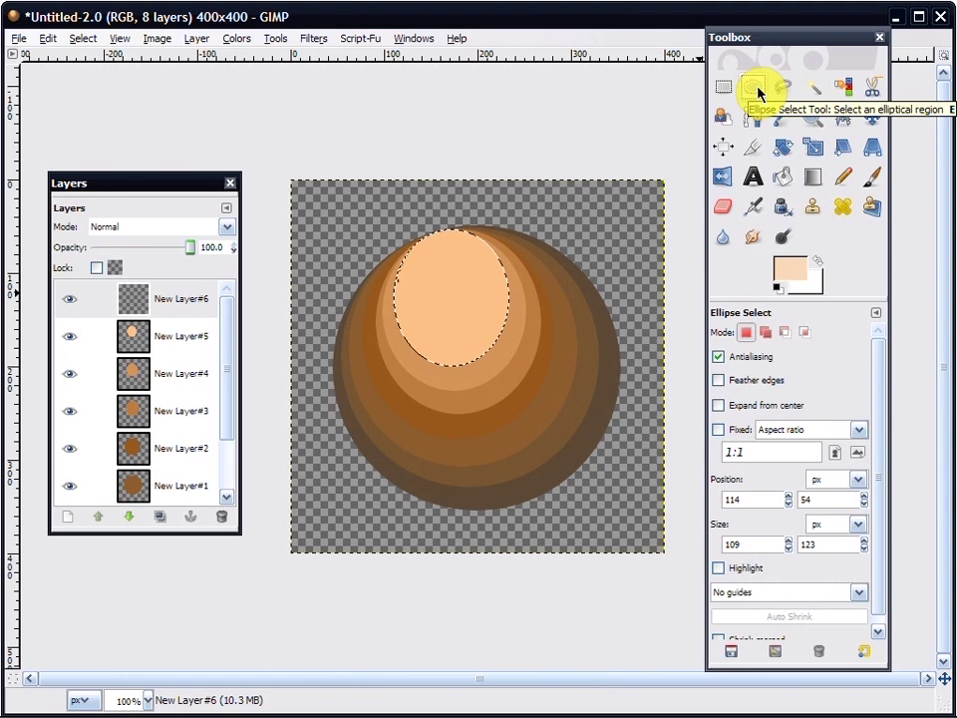
drag(415, 232, 408, 291)
drag(426, 243, 430, 257)
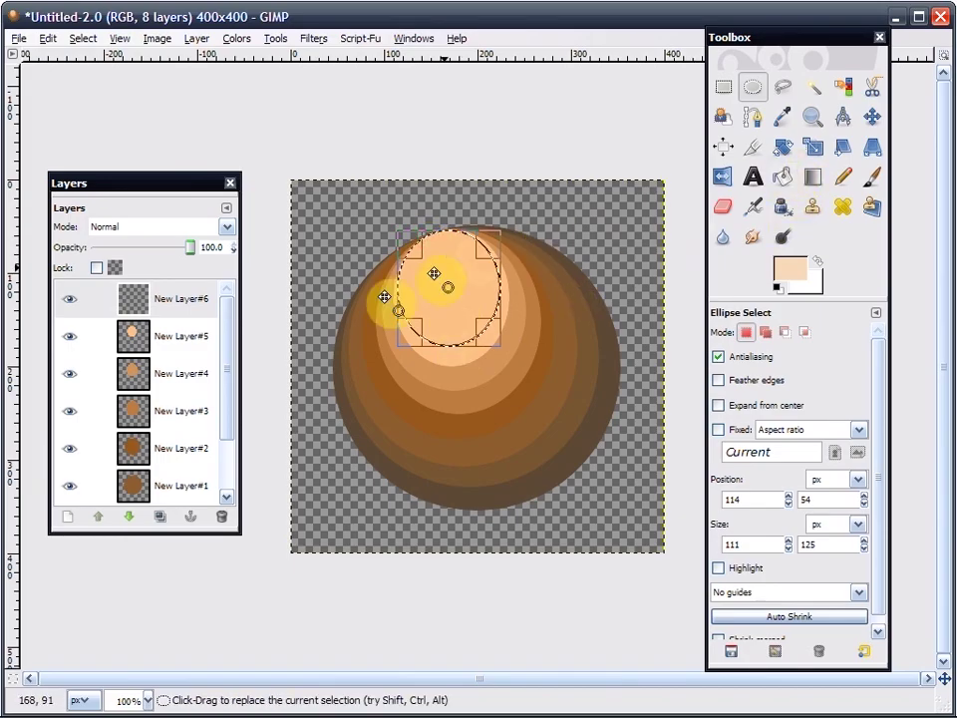
click(791, 182)
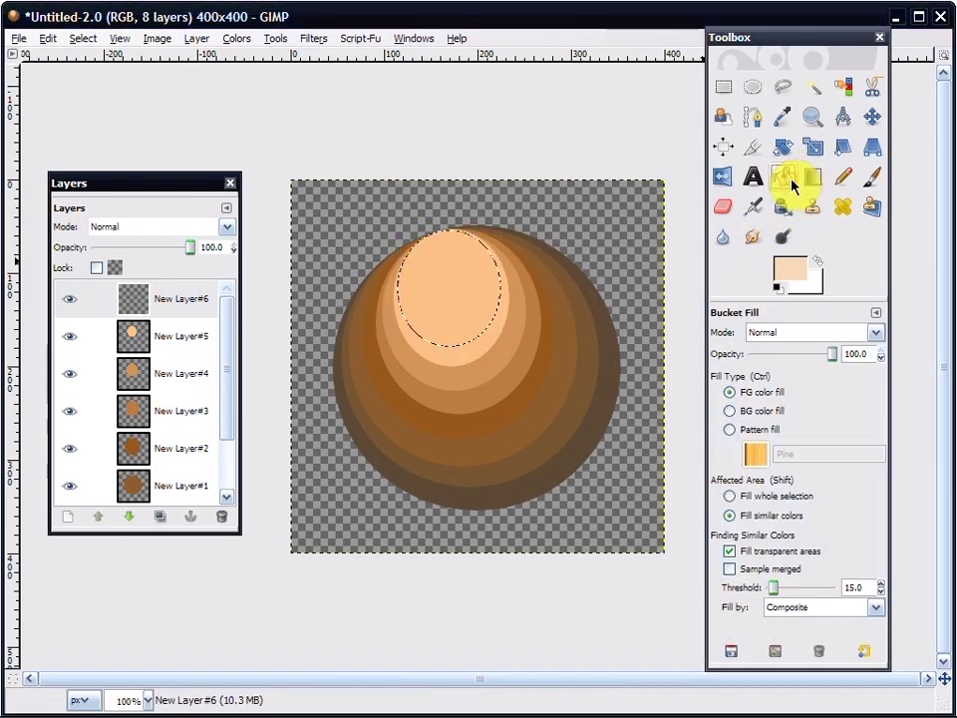
click(452, 289)
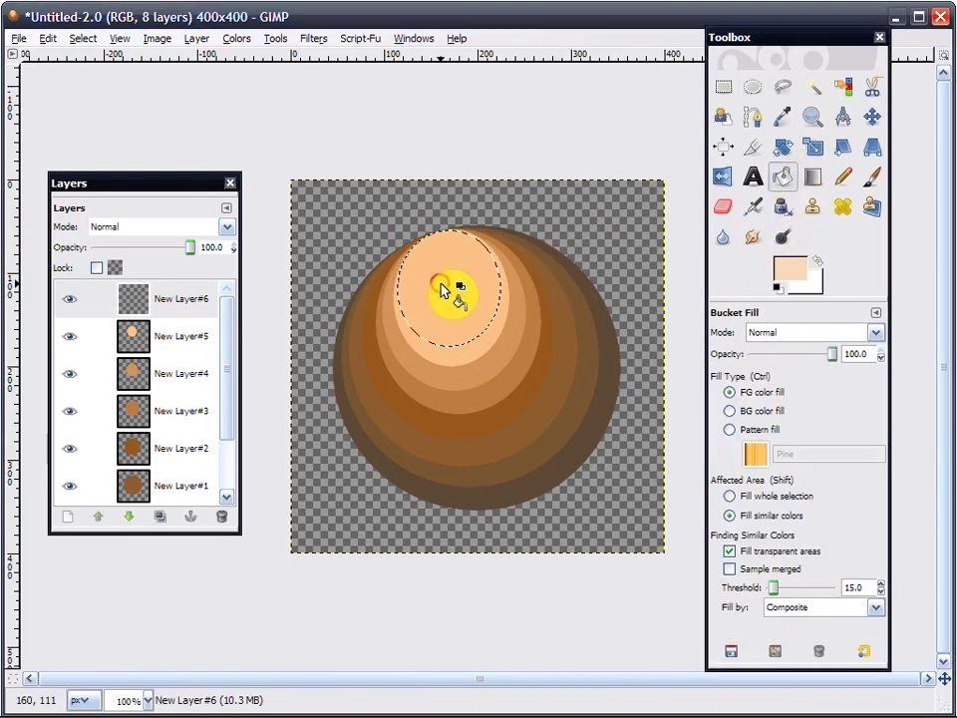
- Add New Layer#7 and draw a small ellipse selection over the top of the sphere
right_click(165, 299)
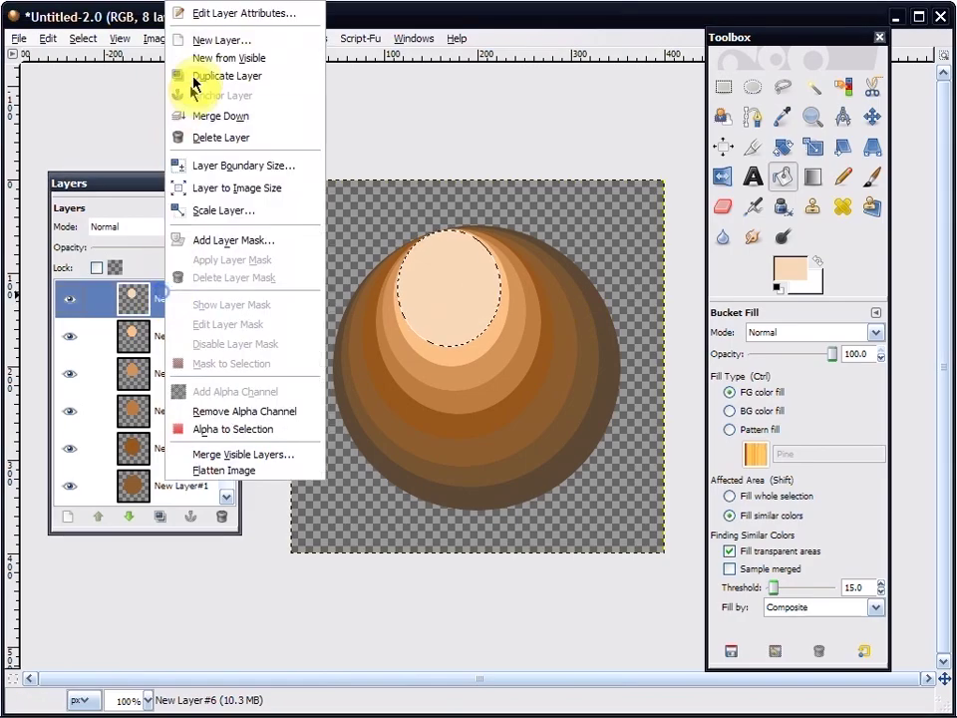
click(212, 36)
click(260, 456)
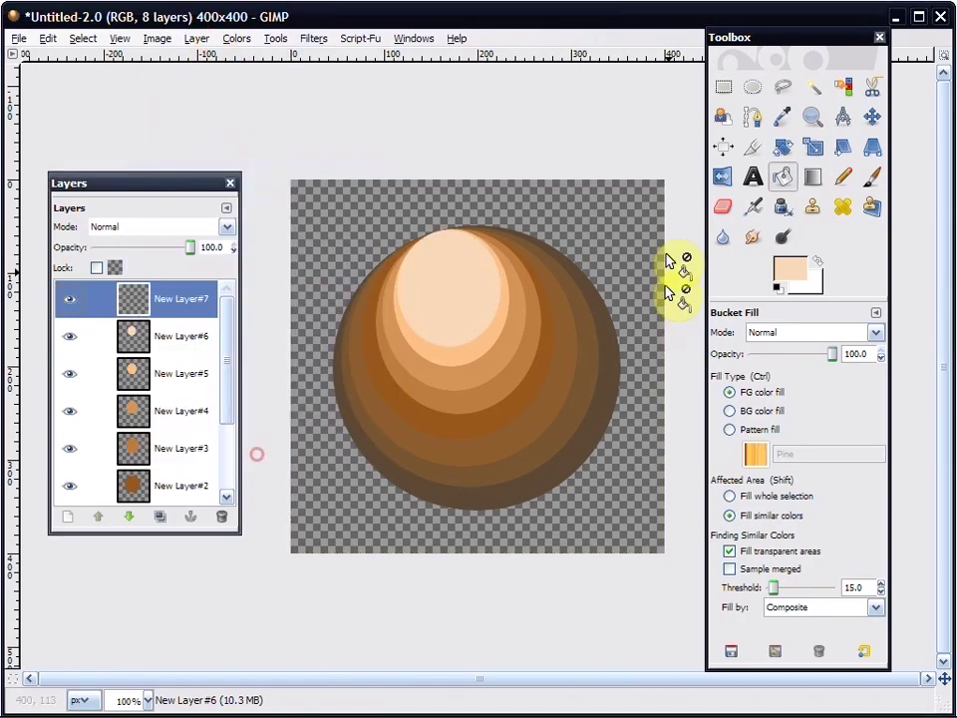
click(753, 90)
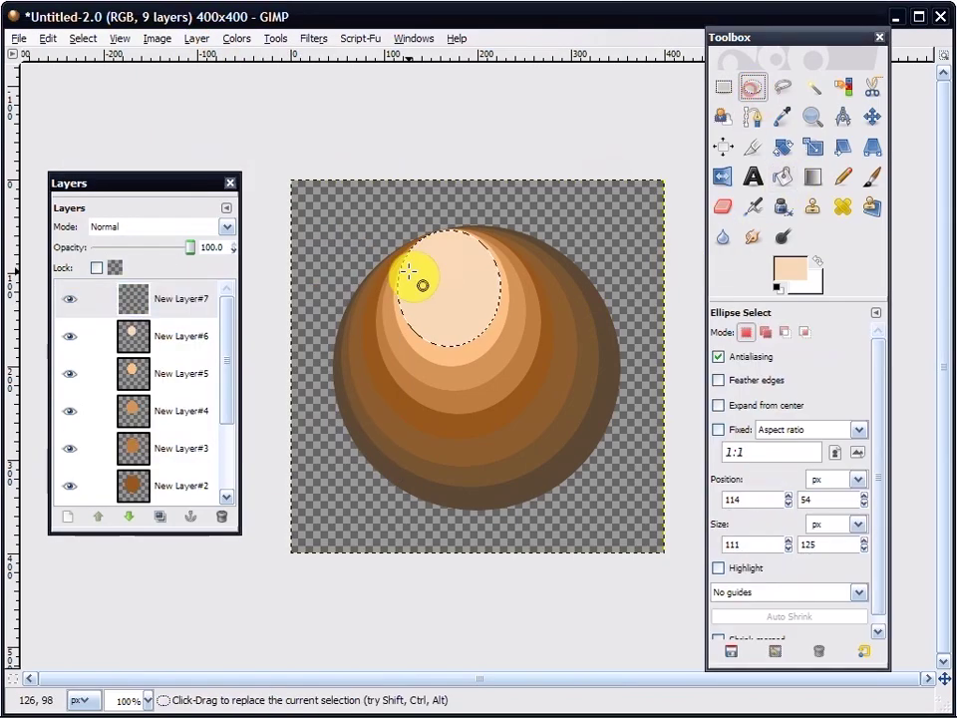
drag(418, 234, 491, 325)
drag(432, 281, 419, 246)
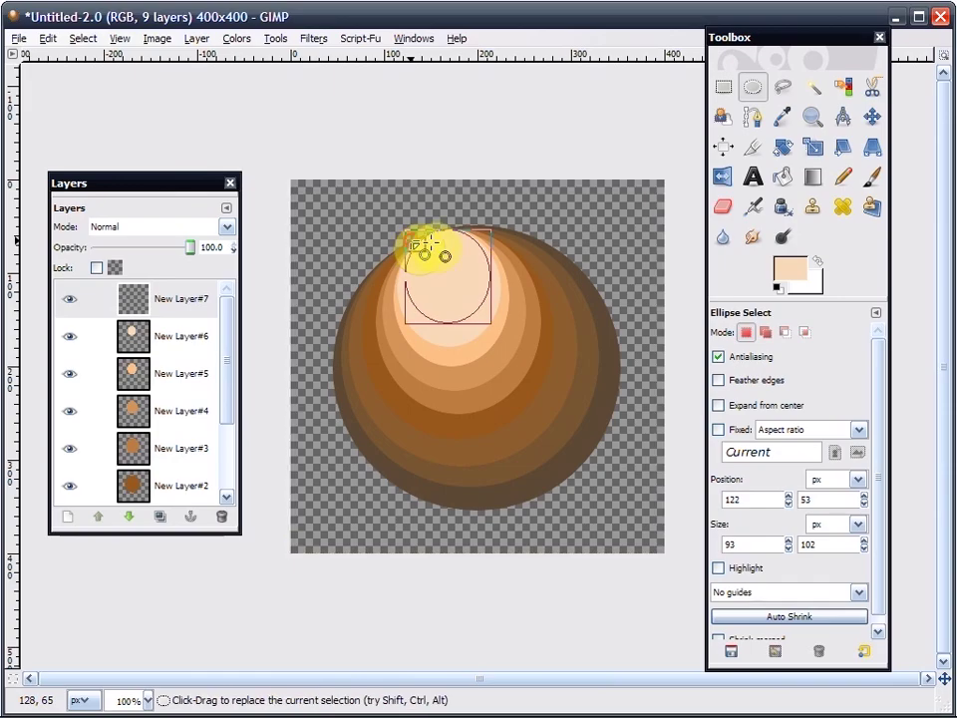
- Fill the ellipse with white ffffff, then clear the selection with Fuzzy Select
click(778, 265)
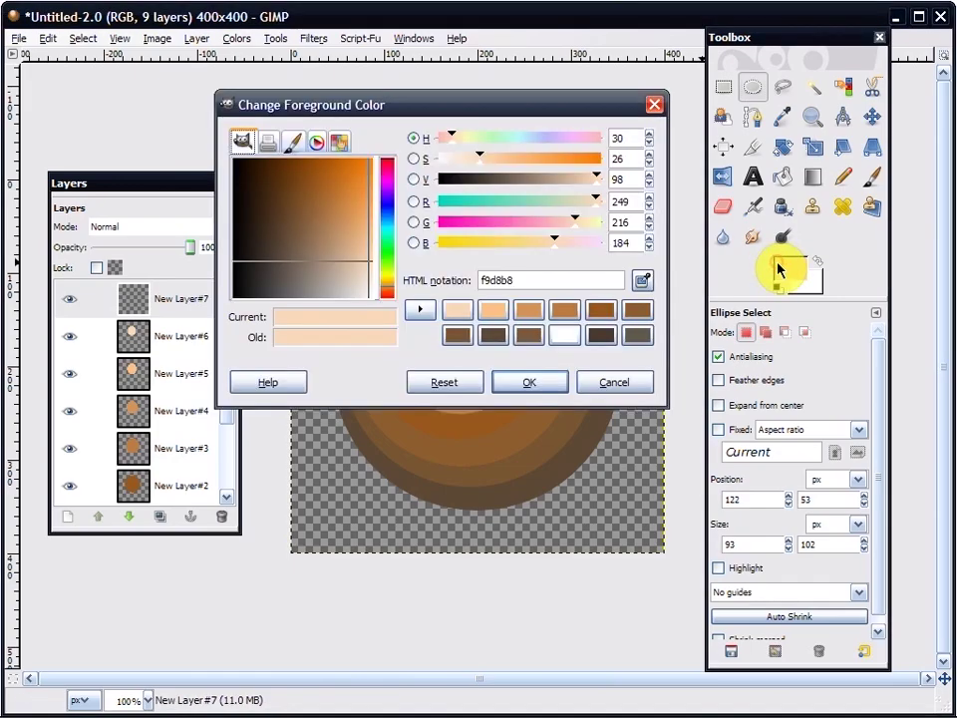
click(568, 339)
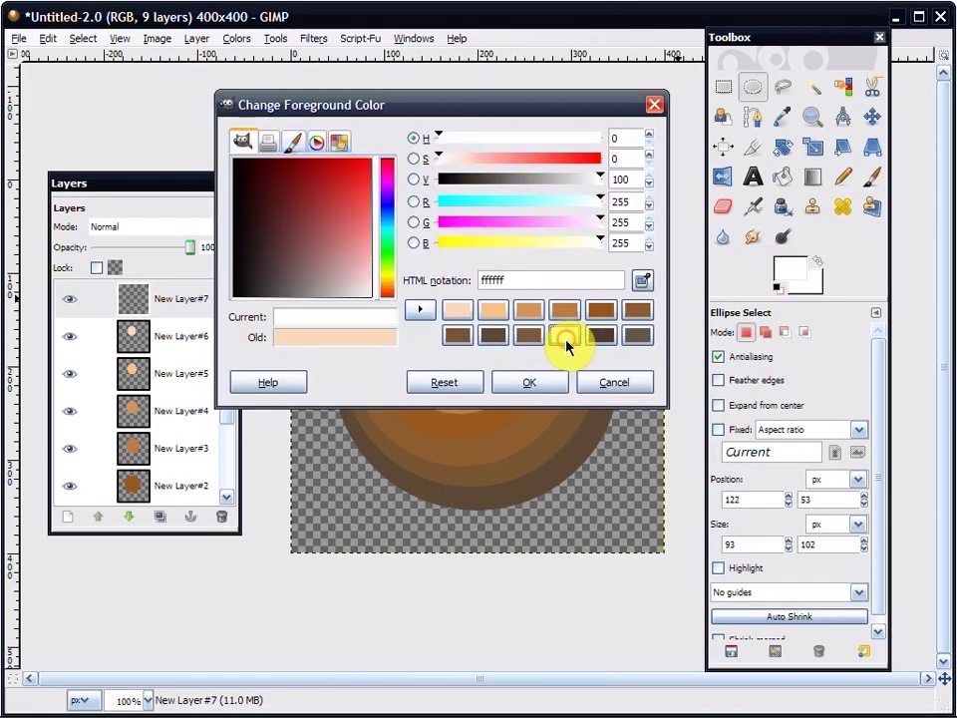
click(535, 382)
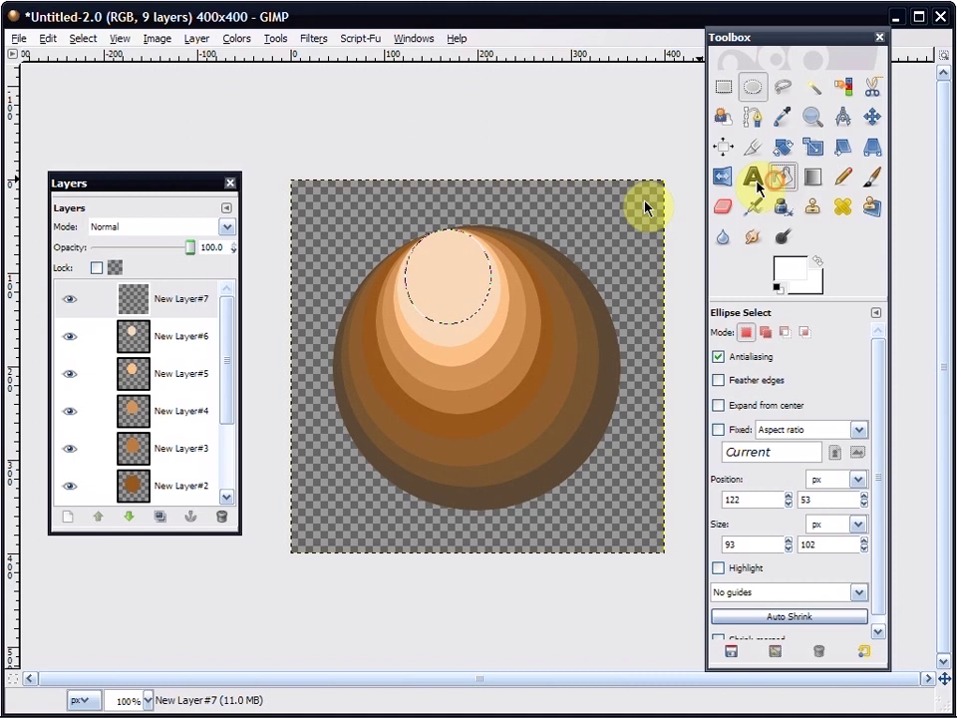
click(783, 176)
click(480, 284)
click(812, 87)
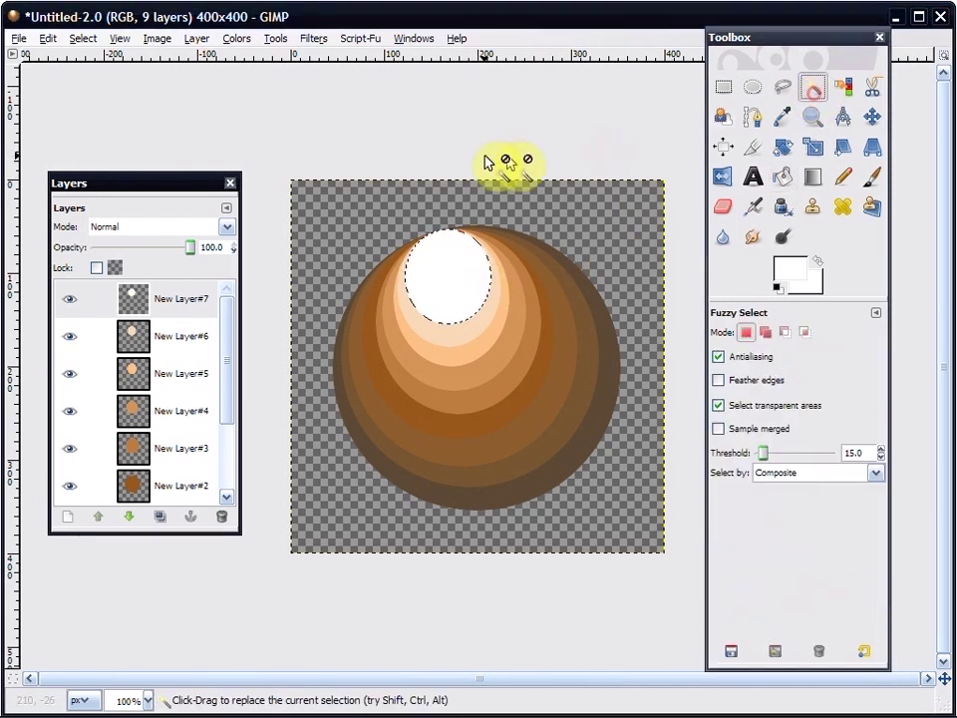
click(485, 162)
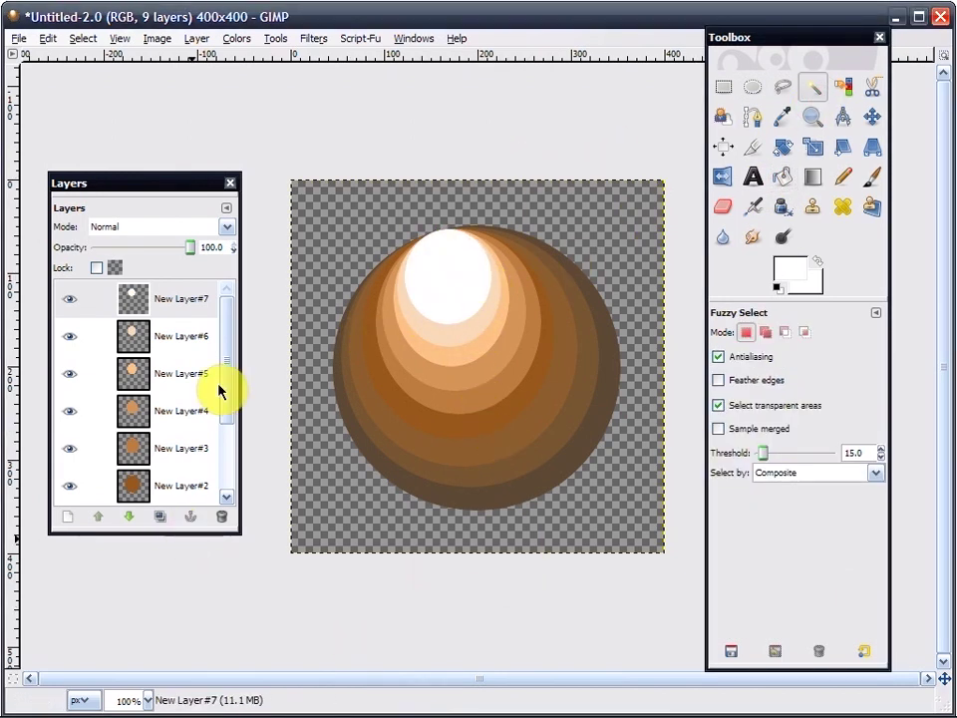
drag(224, 397, 223, 464)
click(185, 490)
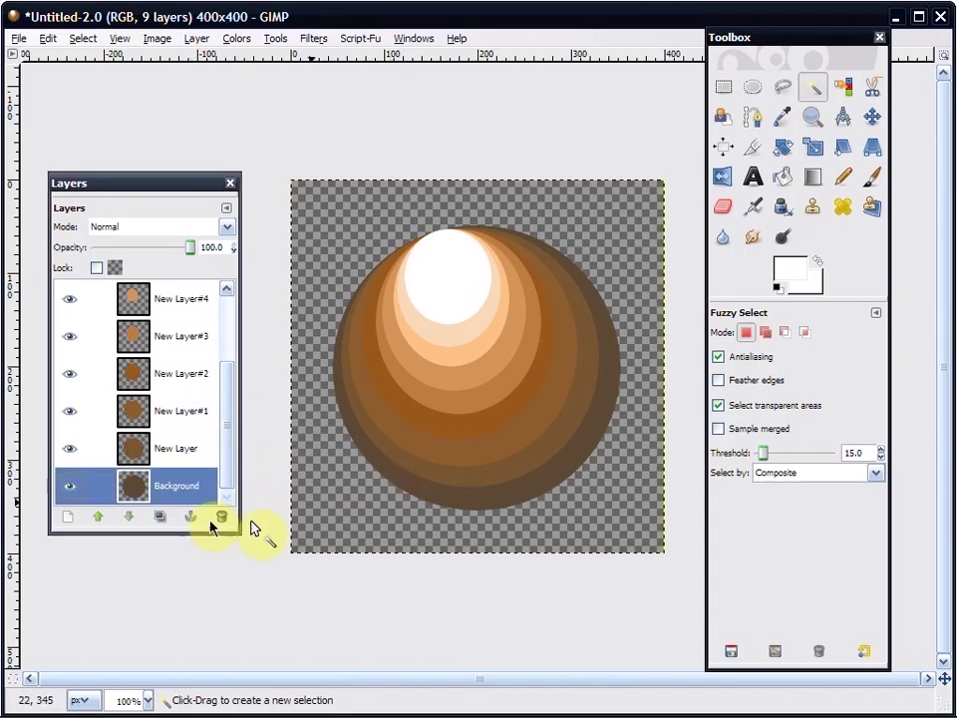
click(447, 487)
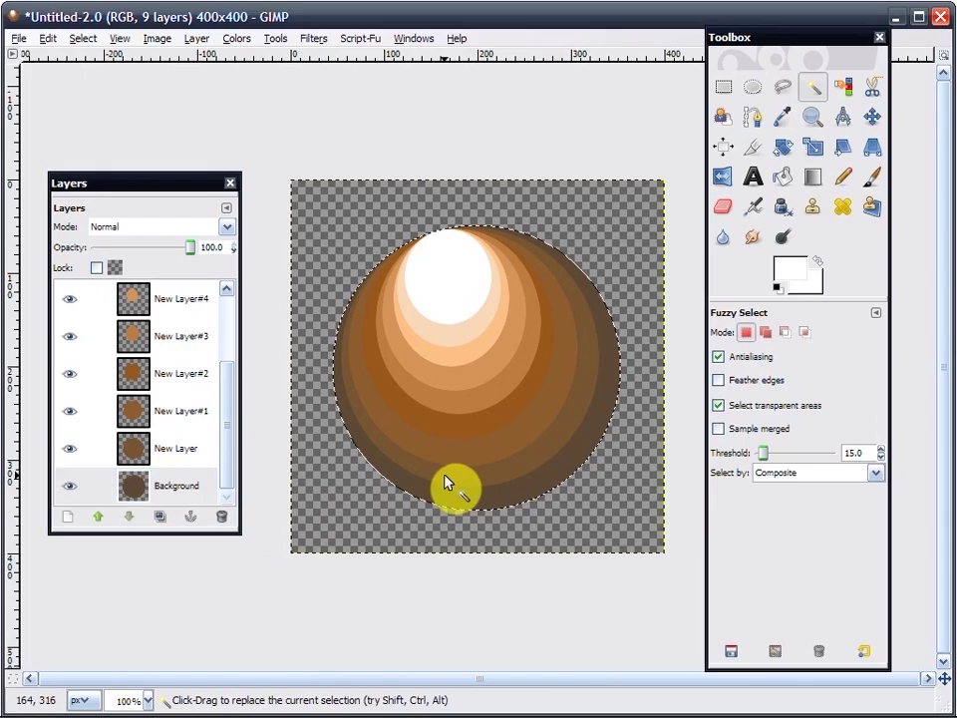
click(167, 450)
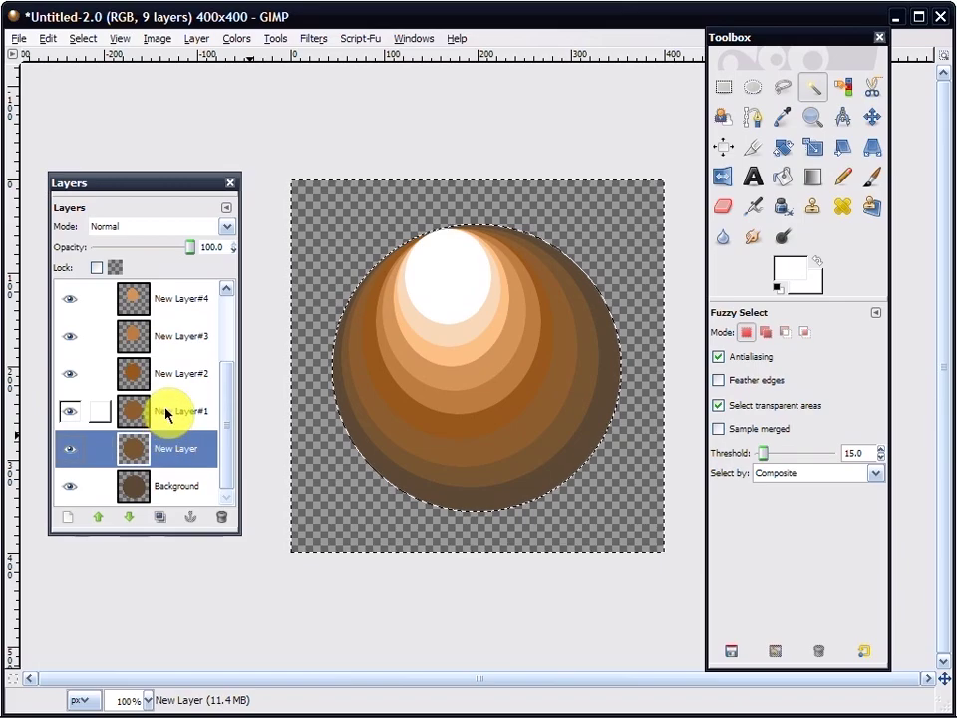
click(166, 410)
click(167, 374)
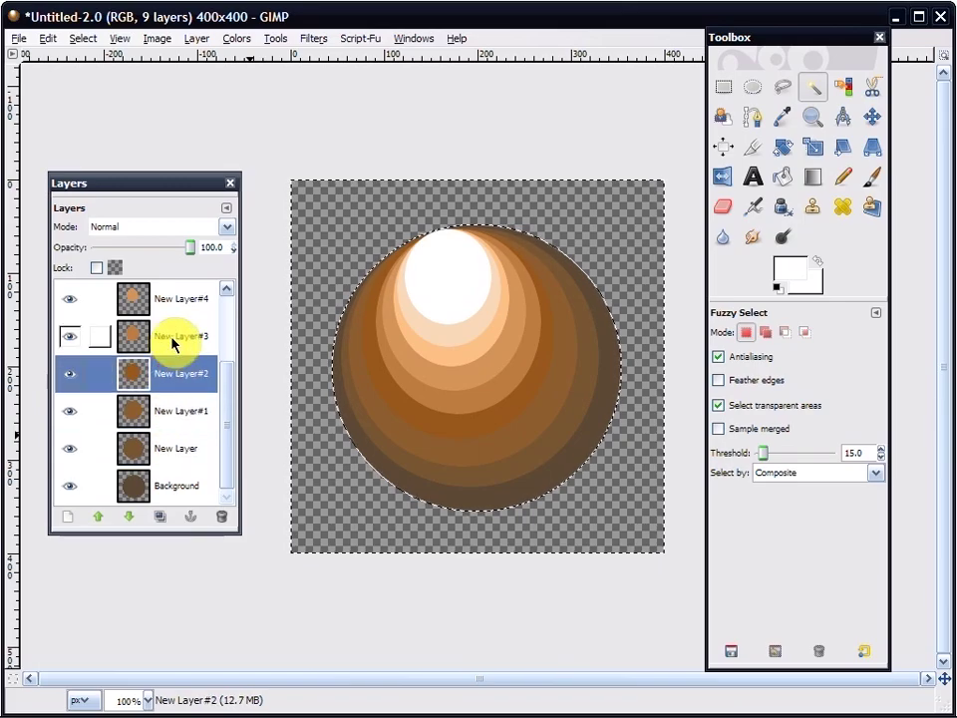
click(172, 337)
click(179, 305)
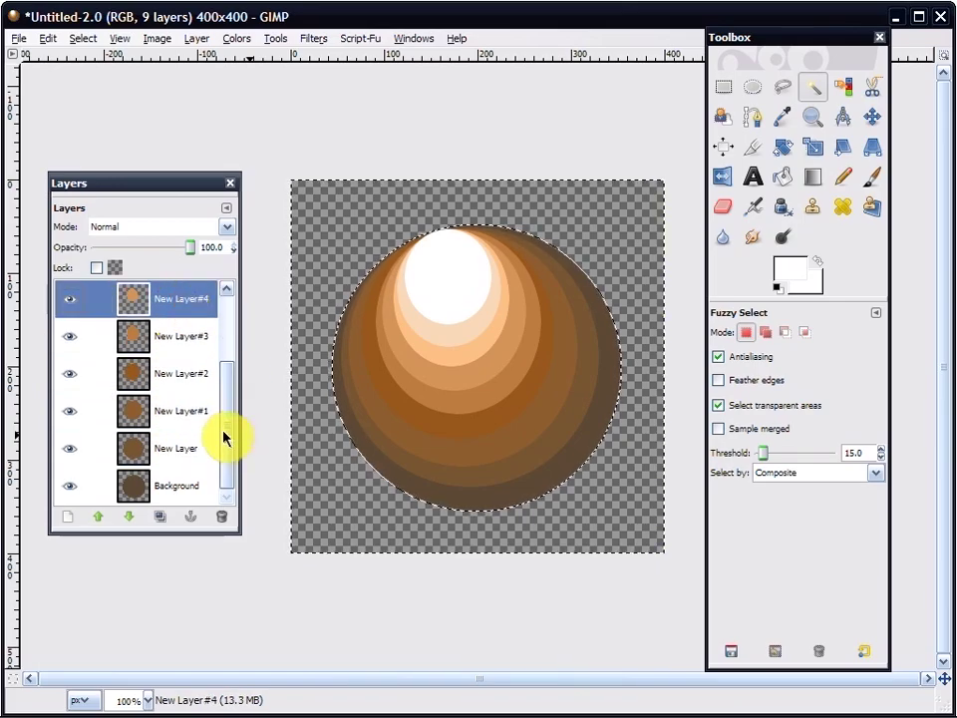
drag(221, 429, 226, 371)
click(167, 375)
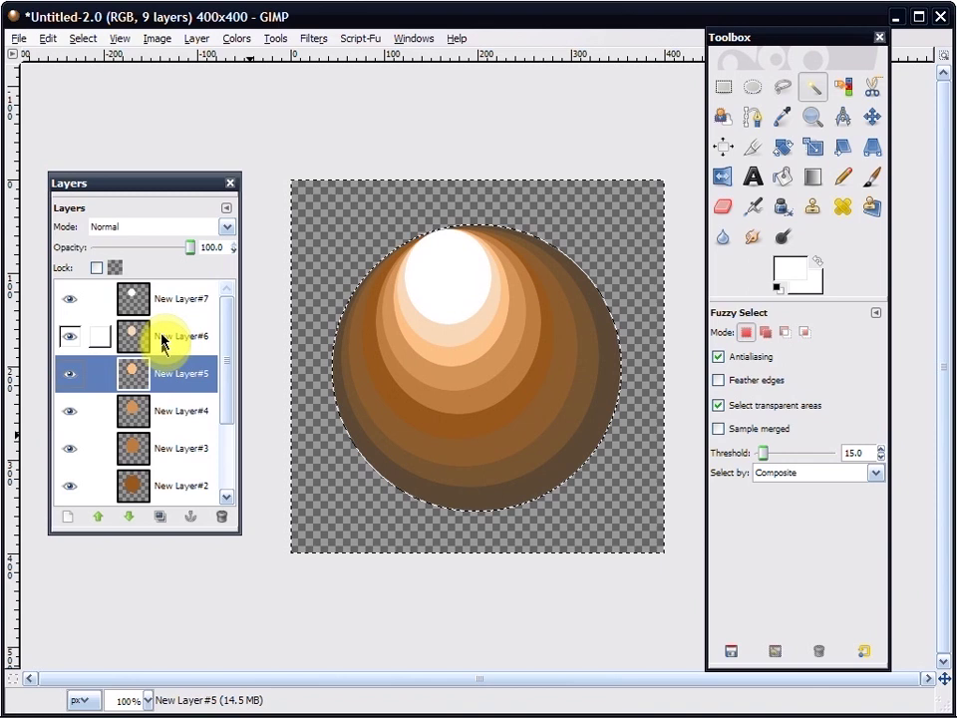
click(166, 339)
click(167, 303)
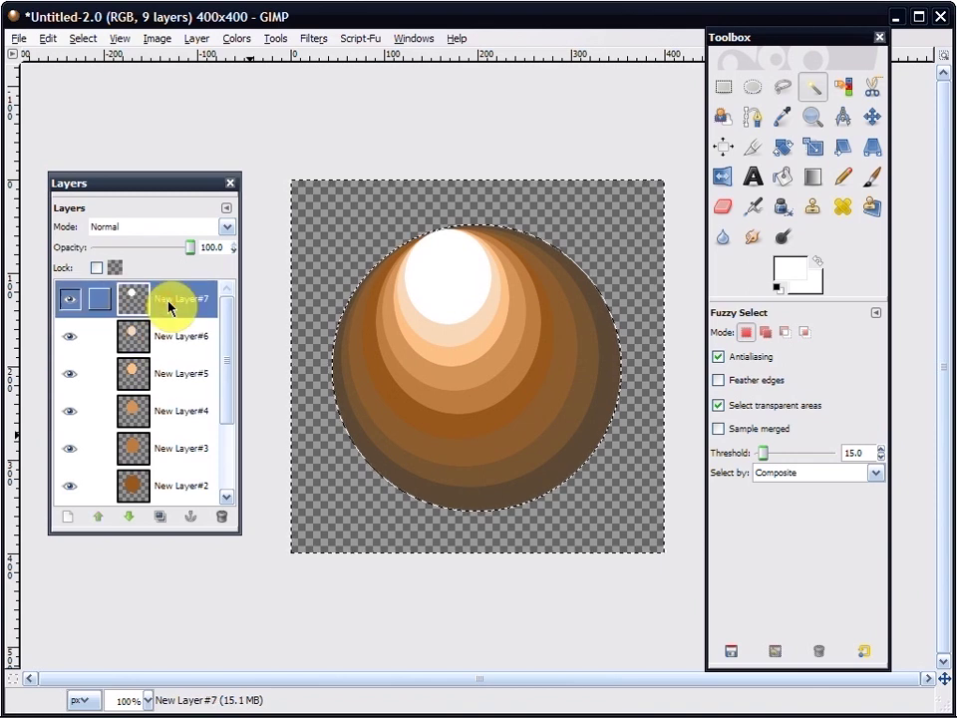
click(811, 92)
click(551, 108)
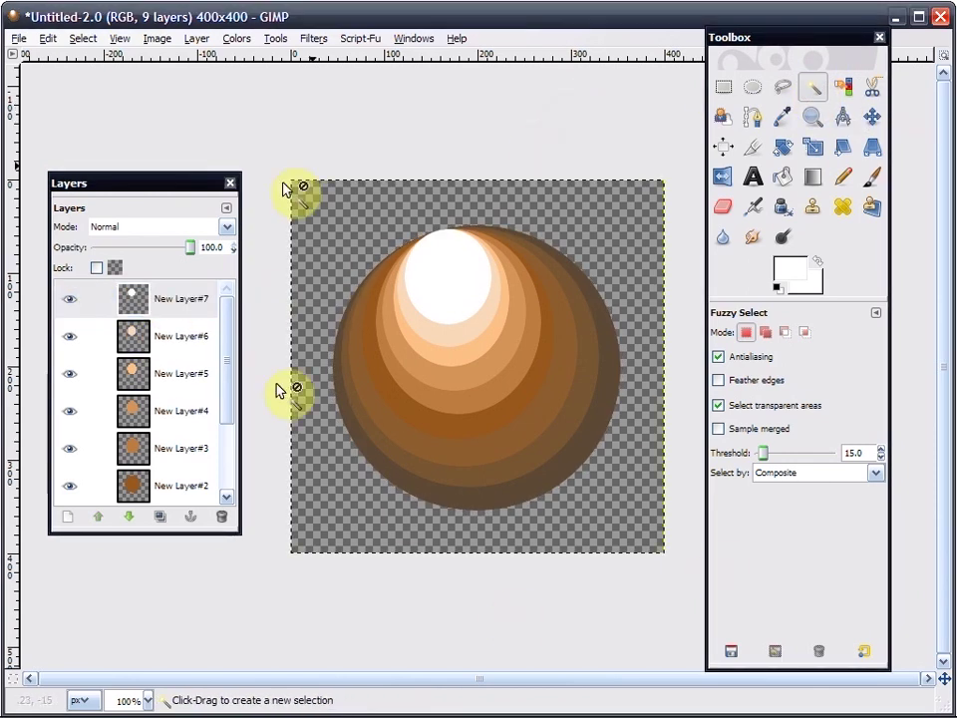
drag(228, 386, 229, 451)
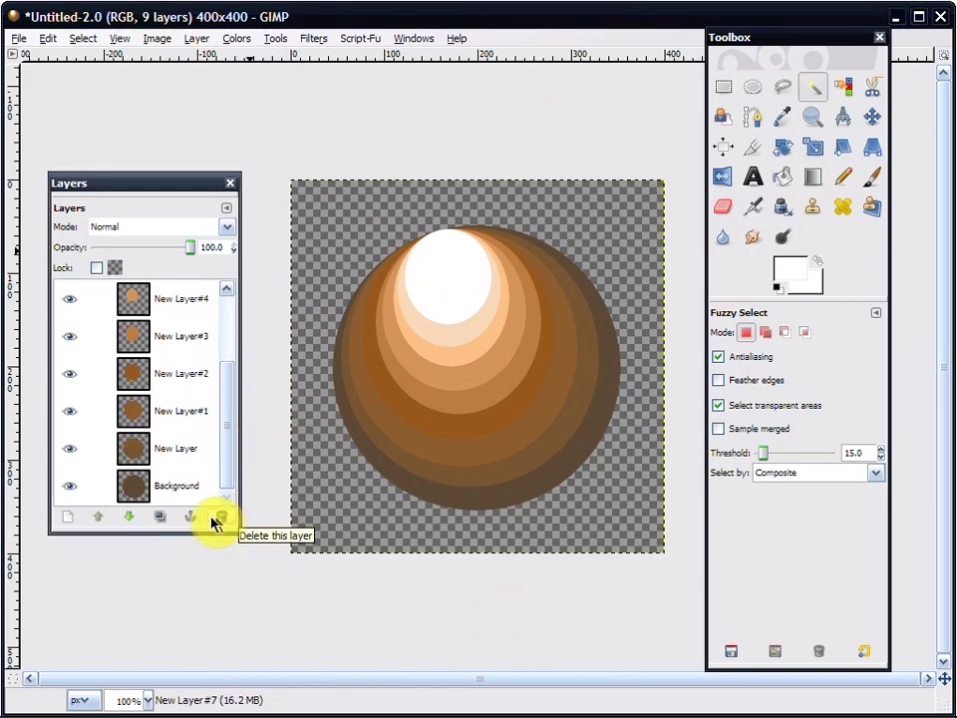
click(165, 485)
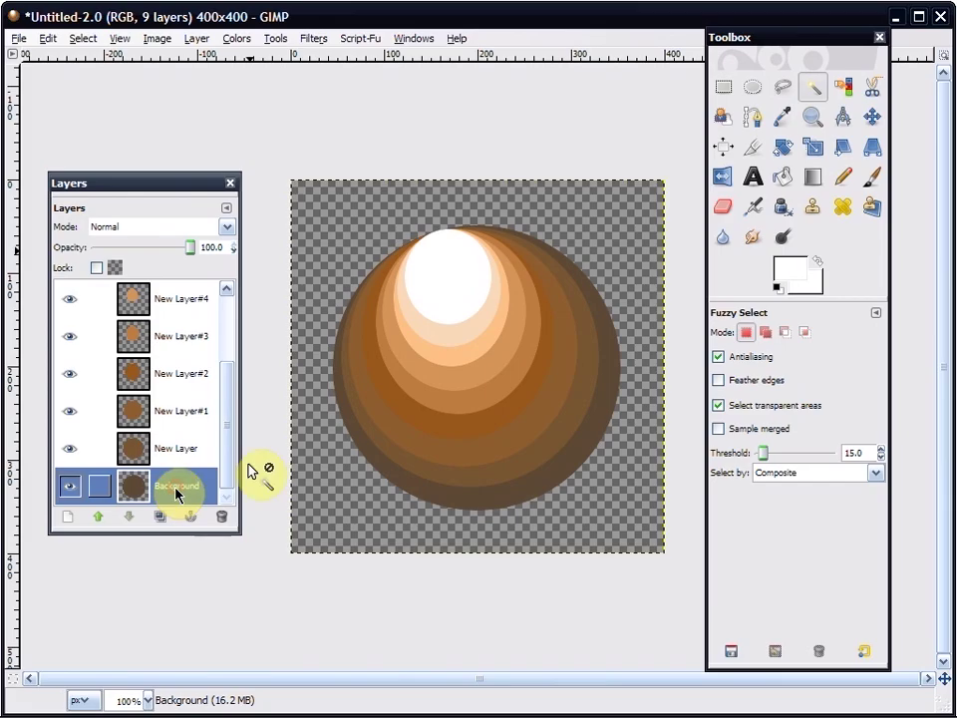
- Apply a 27 px Gaussian blur twice to New Layer
click(488, 434)
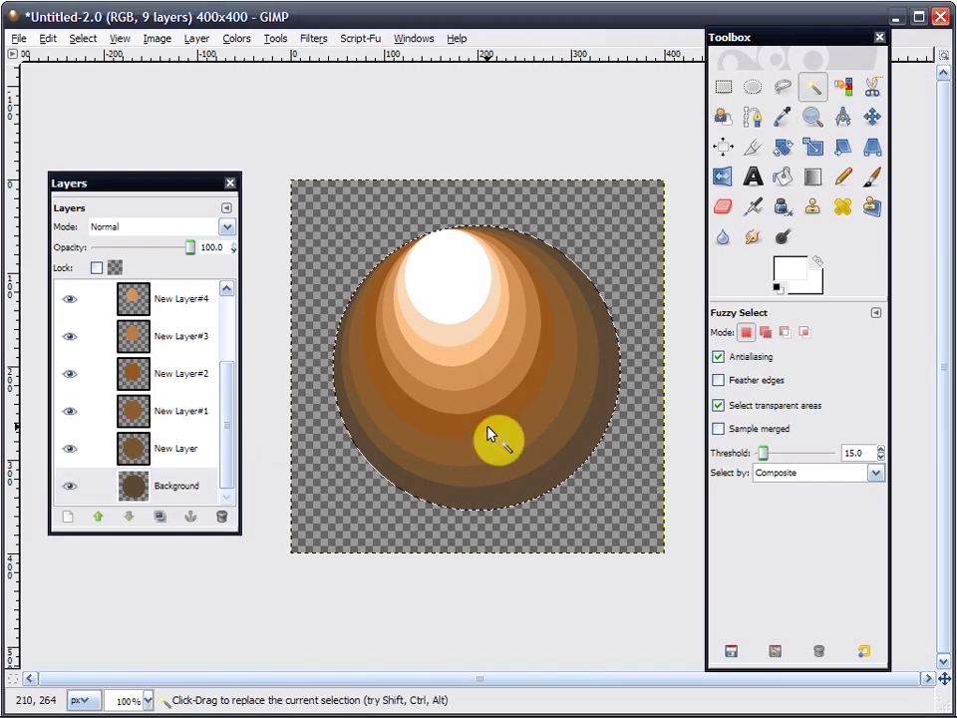
click(133, 449)
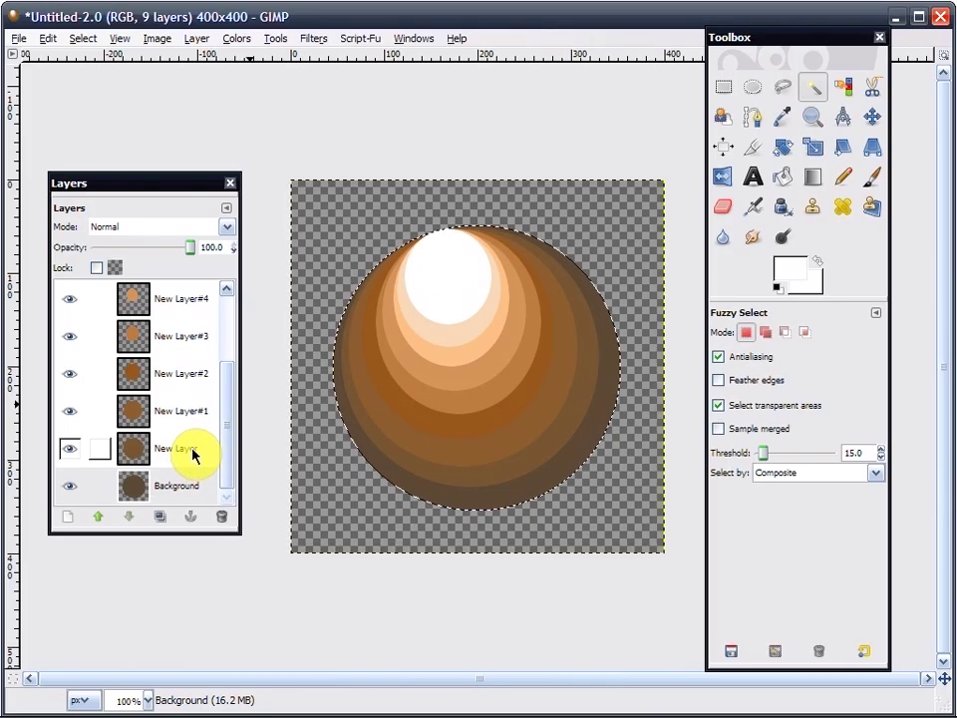
click(193, 453)
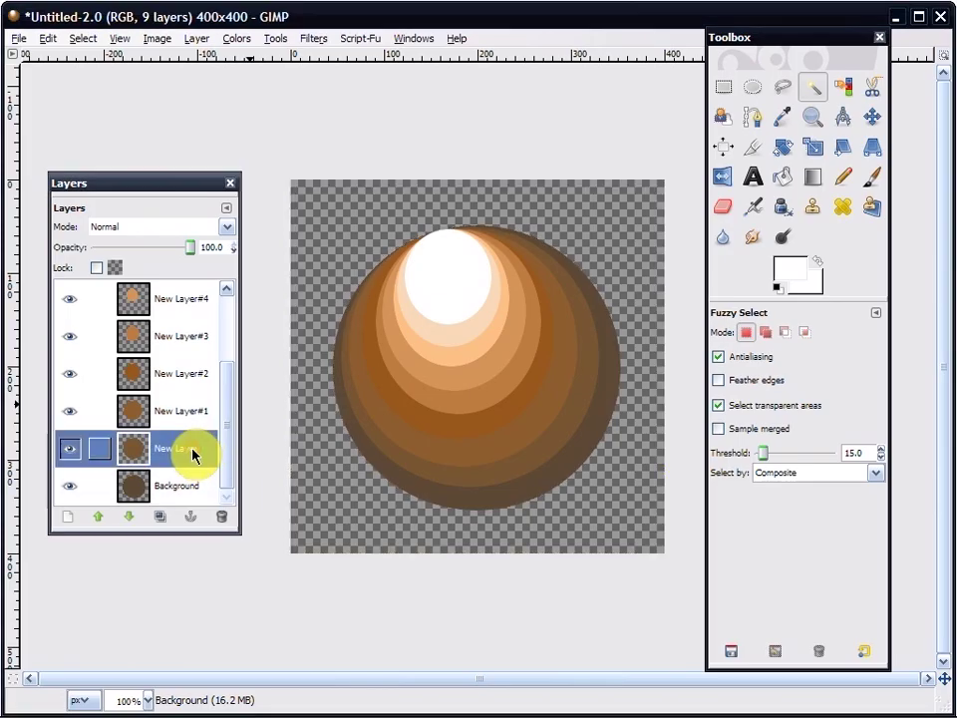
click(305, 39)
mouse_move(365, 147)
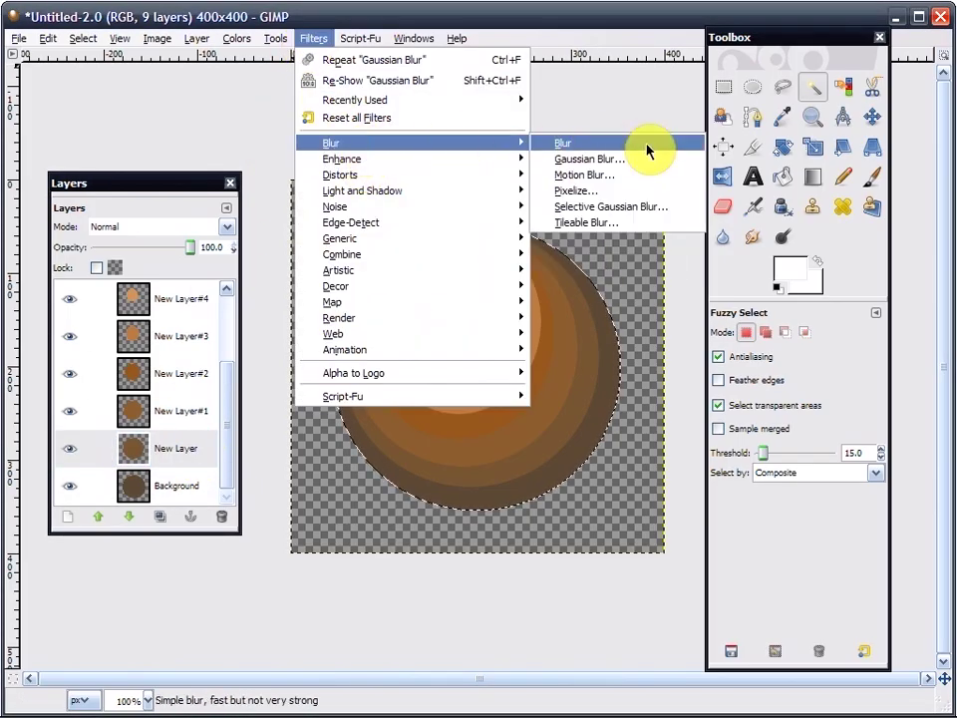
click(616, 160)
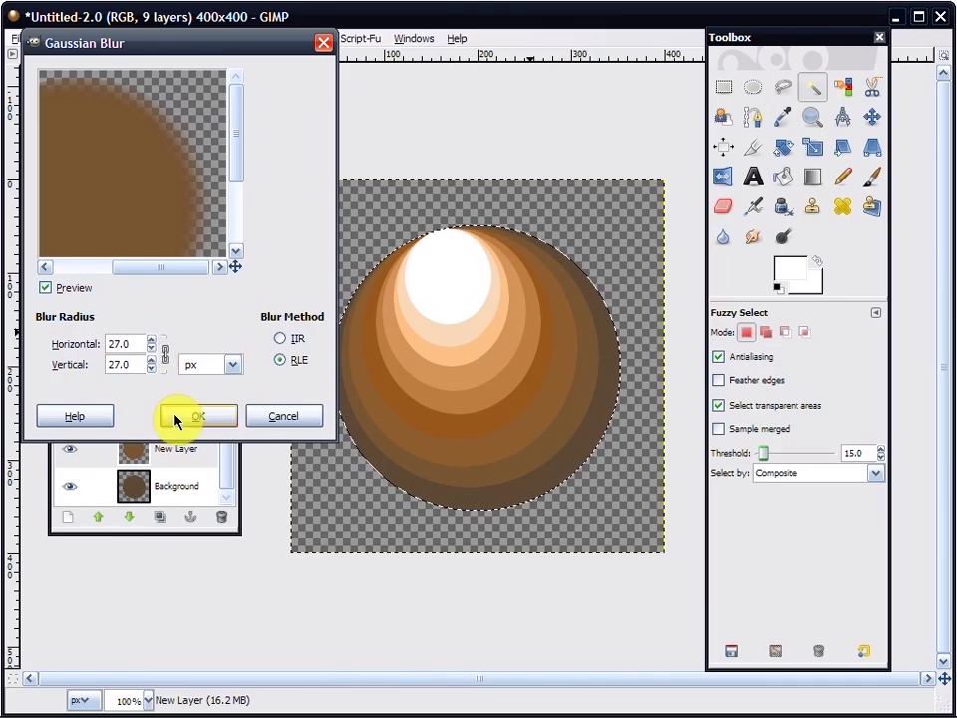
click(175, 421)
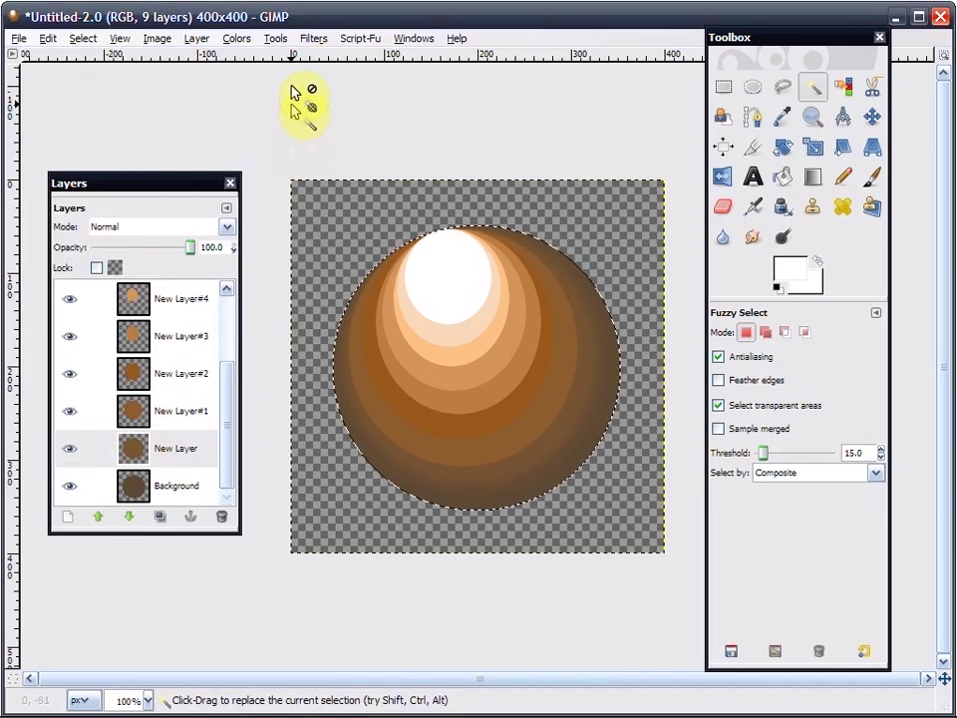
click(313, 39)
click(319, 58)
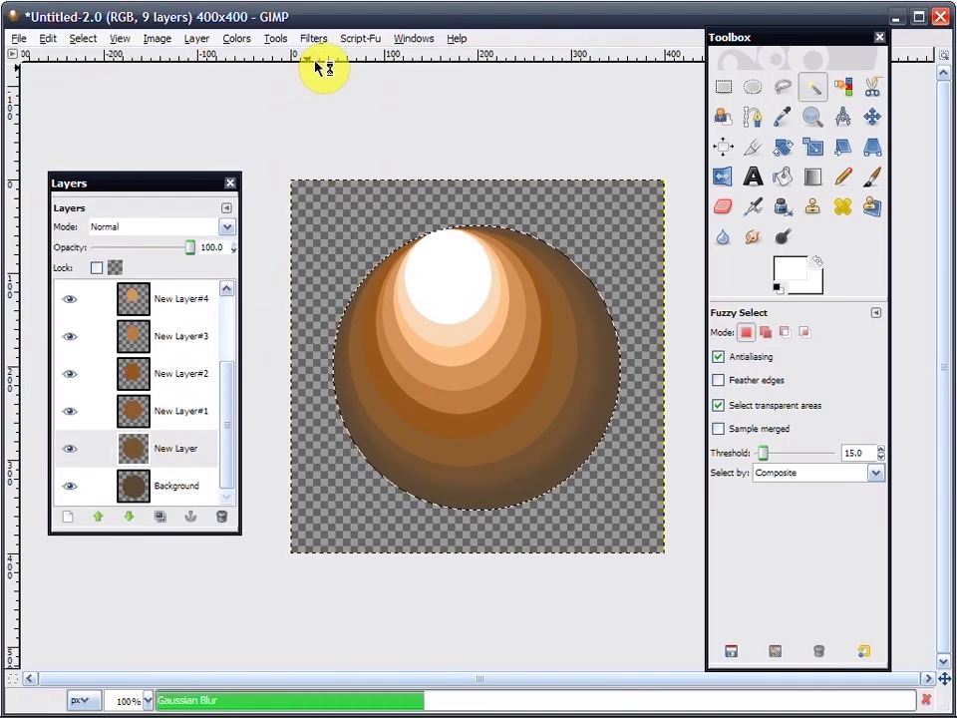
- Repeat the Gaussian blur twice each on New Layer#1 and New Layer#2
click(179, 412)
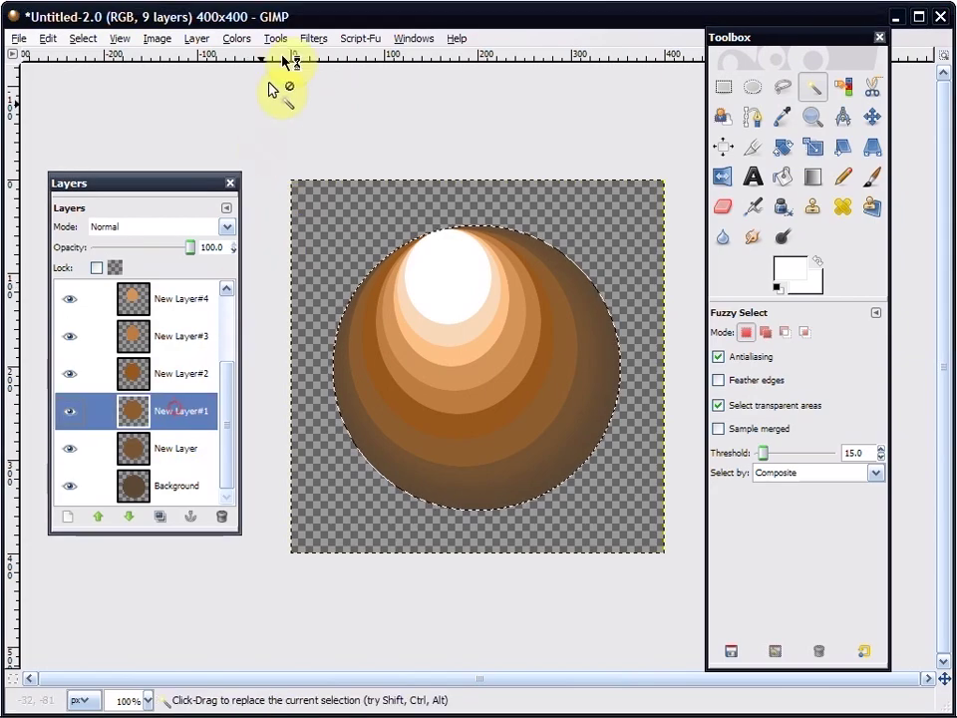
click(316, 39)
click(319, 60)
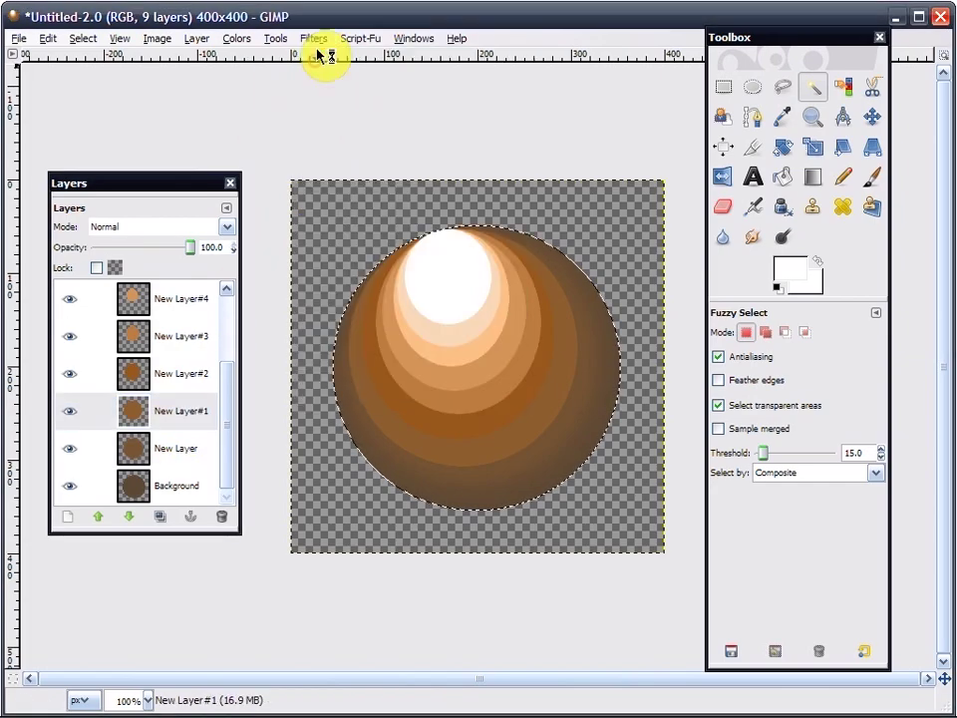
click(315, 39)
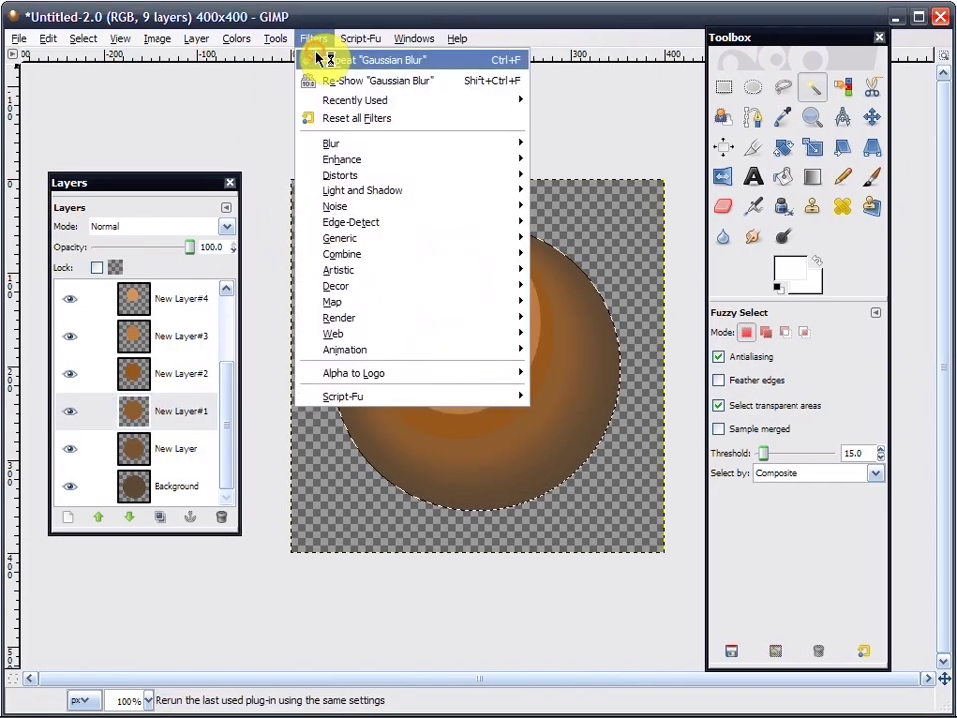
click(316, 60)
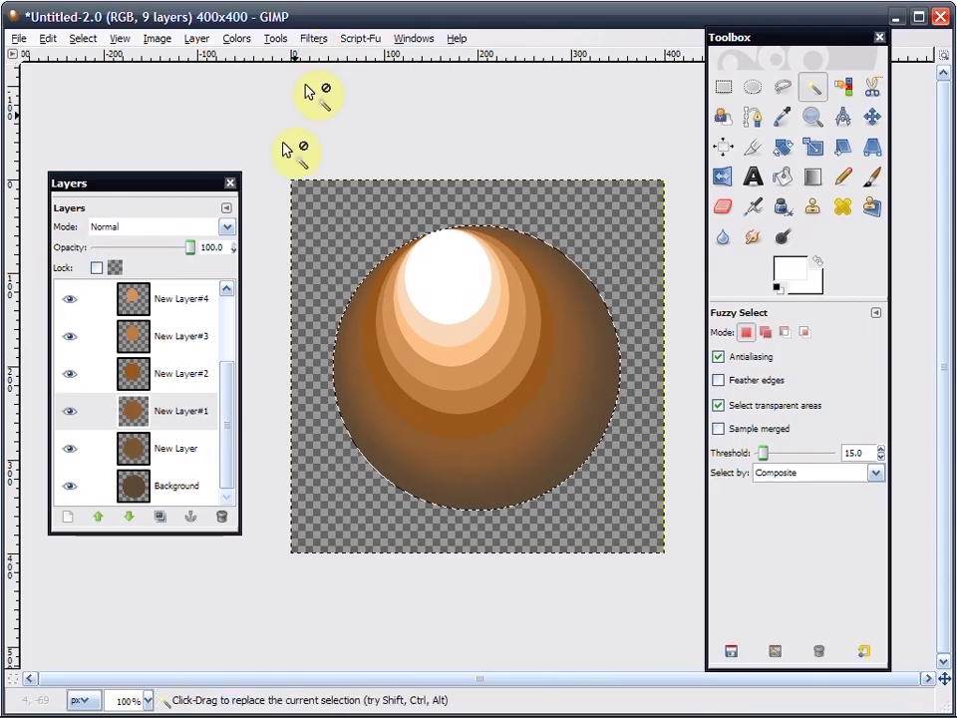
click(188, 384)
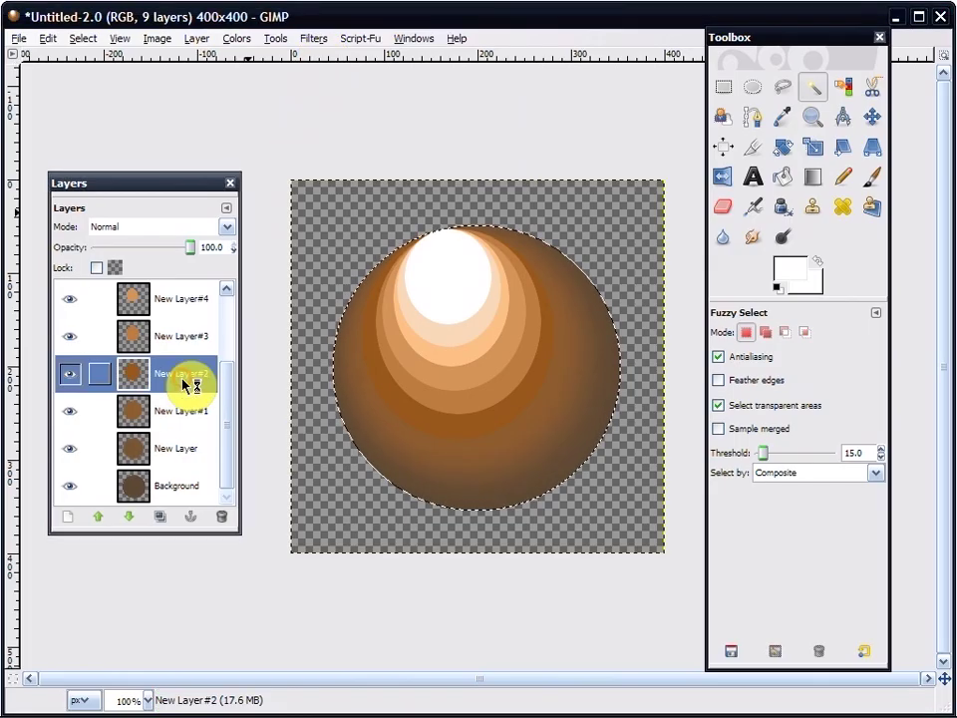
click(315, 39)
click(317, 61)
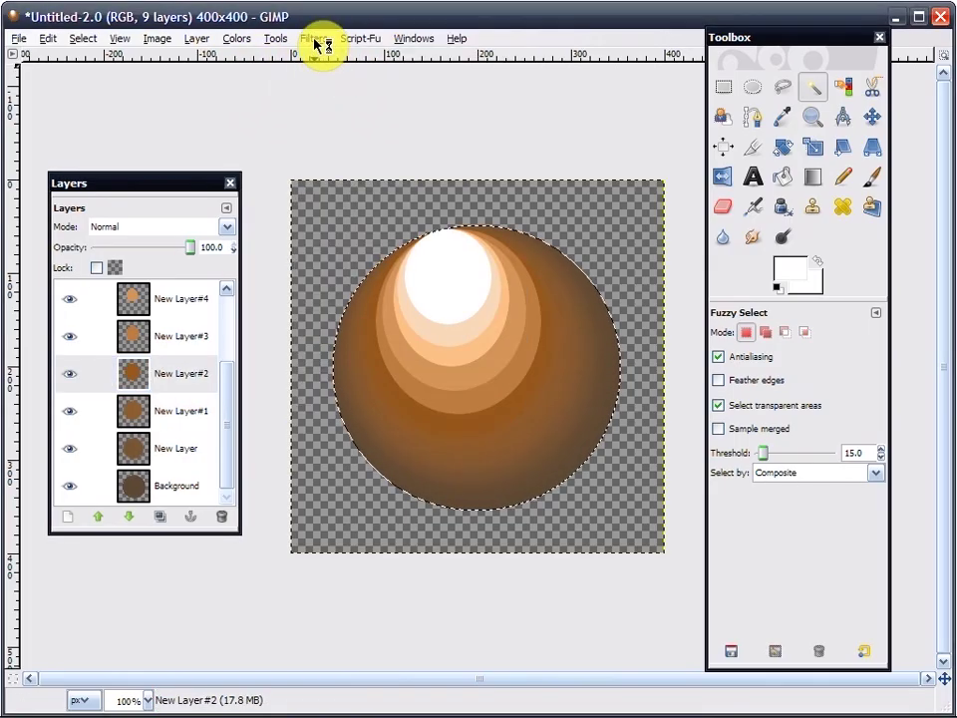
click(315, 42)
click(347, 61)
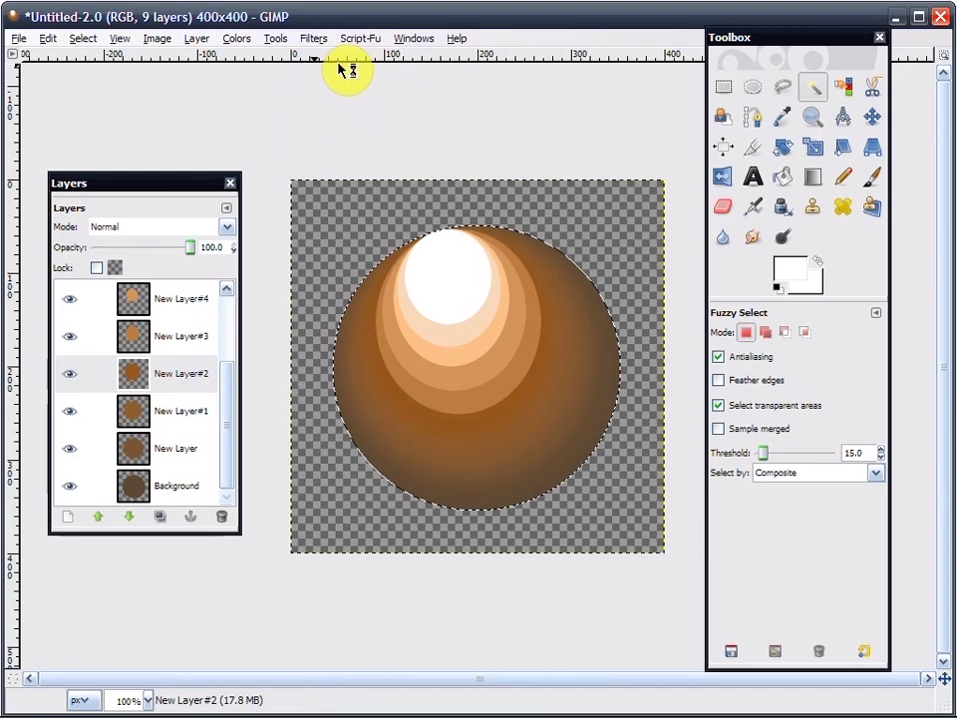
- Repeat the Gaussian blur twice each on New Layer#3 and New Layer#4
drag(233, 436, 237, 342)
click(189, 449)
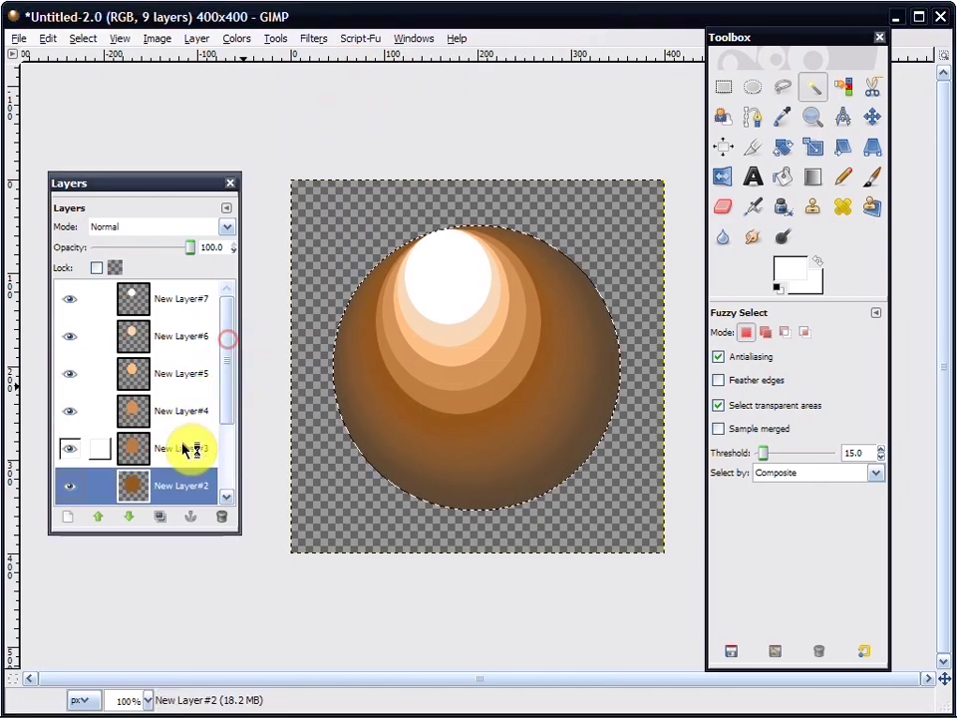
click(317, 42)
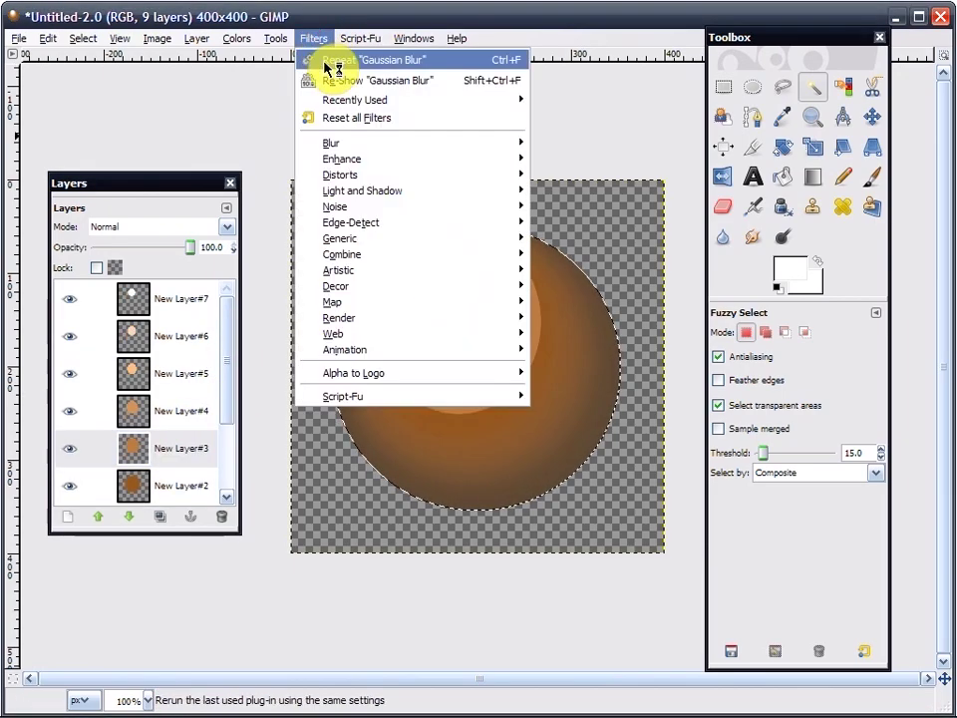
click(325, 63)
click(324, 40)
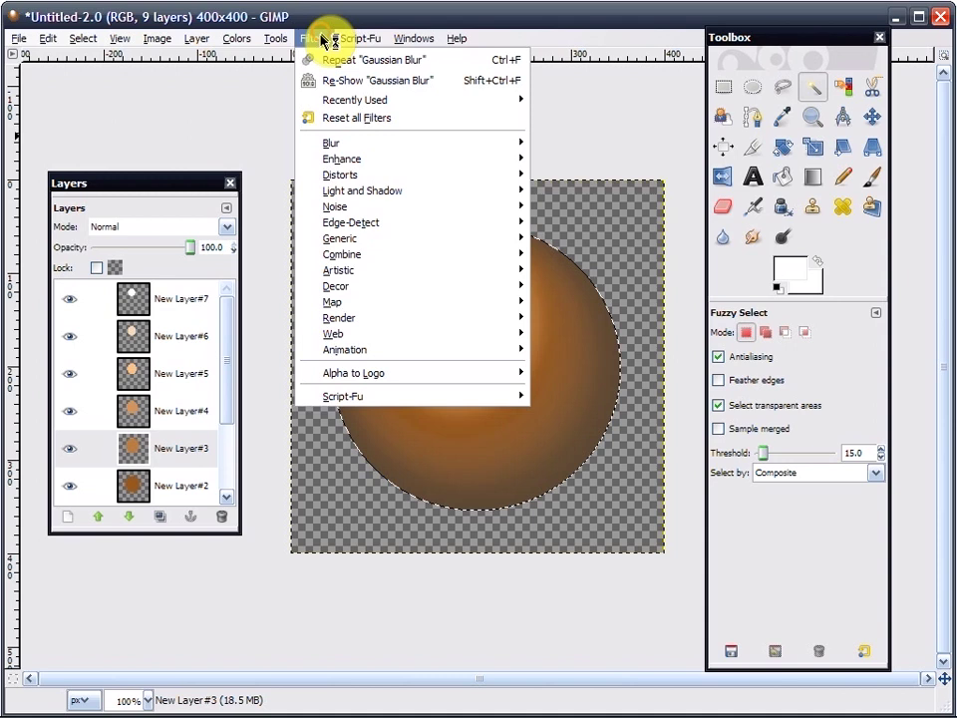
click(327, 62)
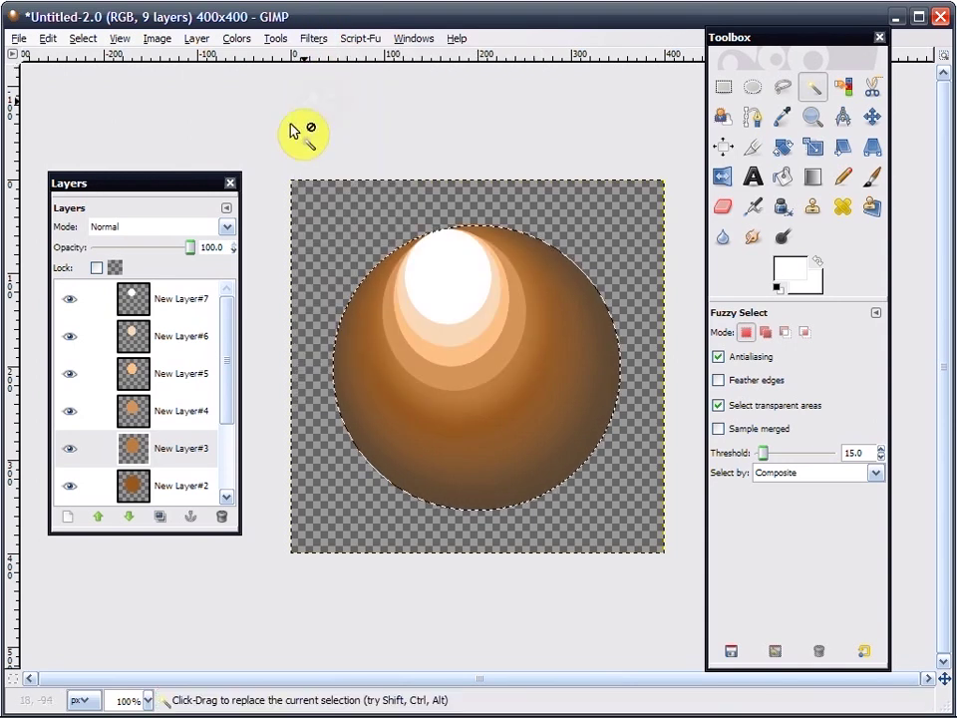
click(183, 410)
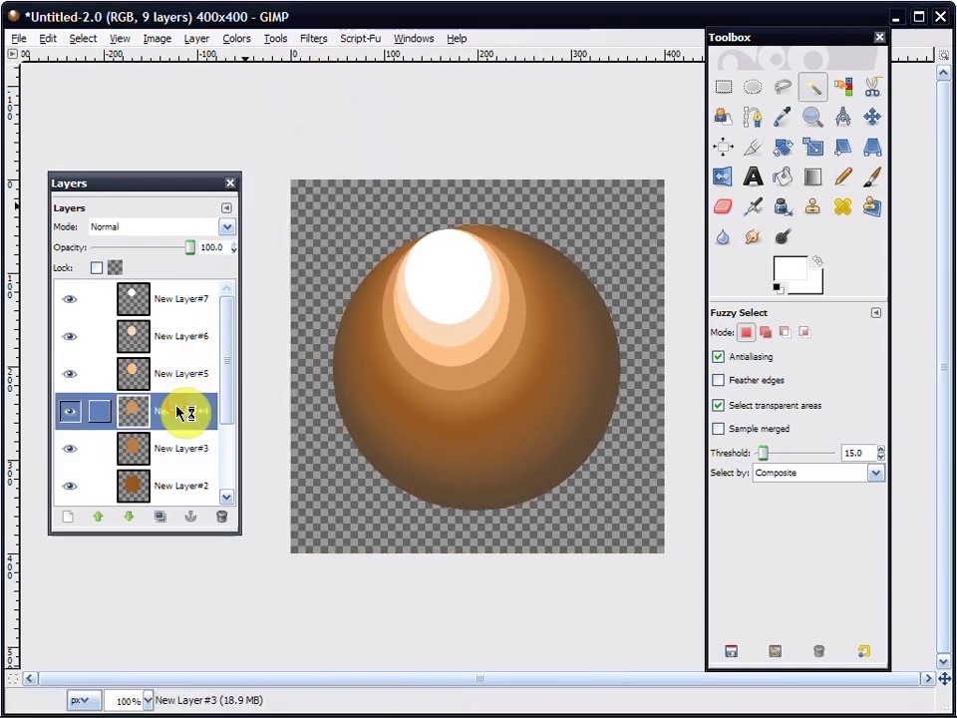
click(313, 41)
click(317, 54)
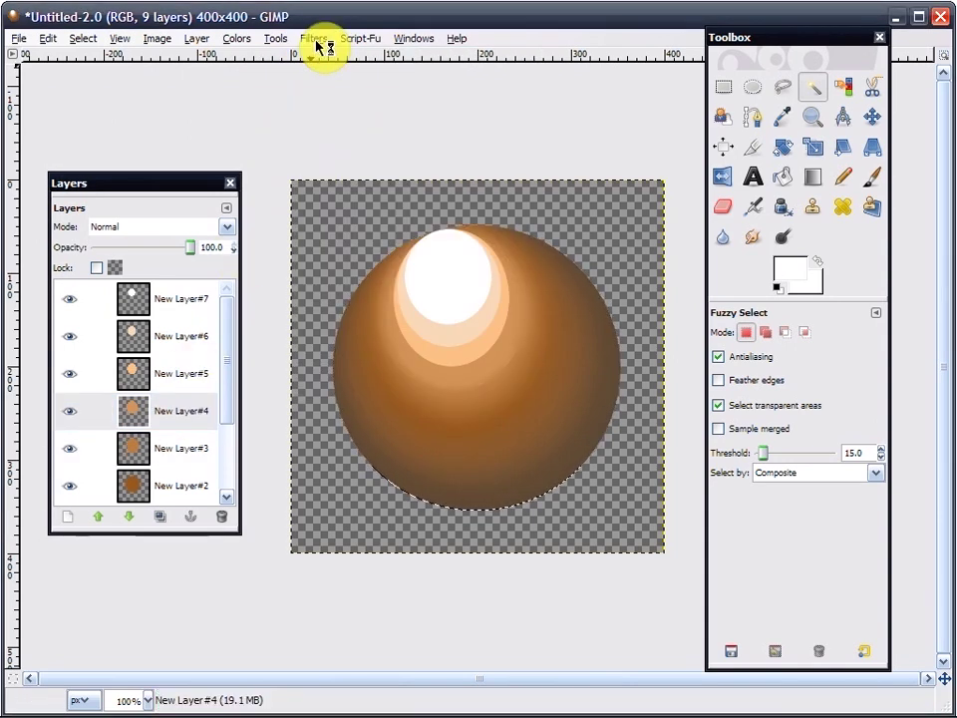
click(313, 41)
click(316, 57)
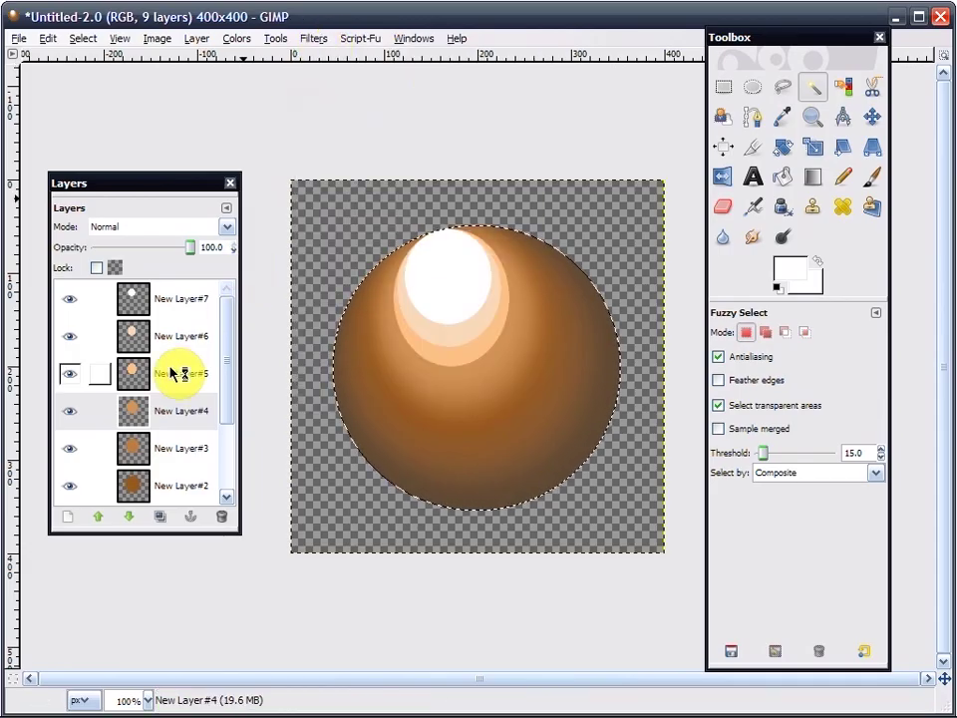
- Repeat the Gaussian blur twice each on New Layer#5 and New Layer#6
click(170, 367)
click(317, 38)
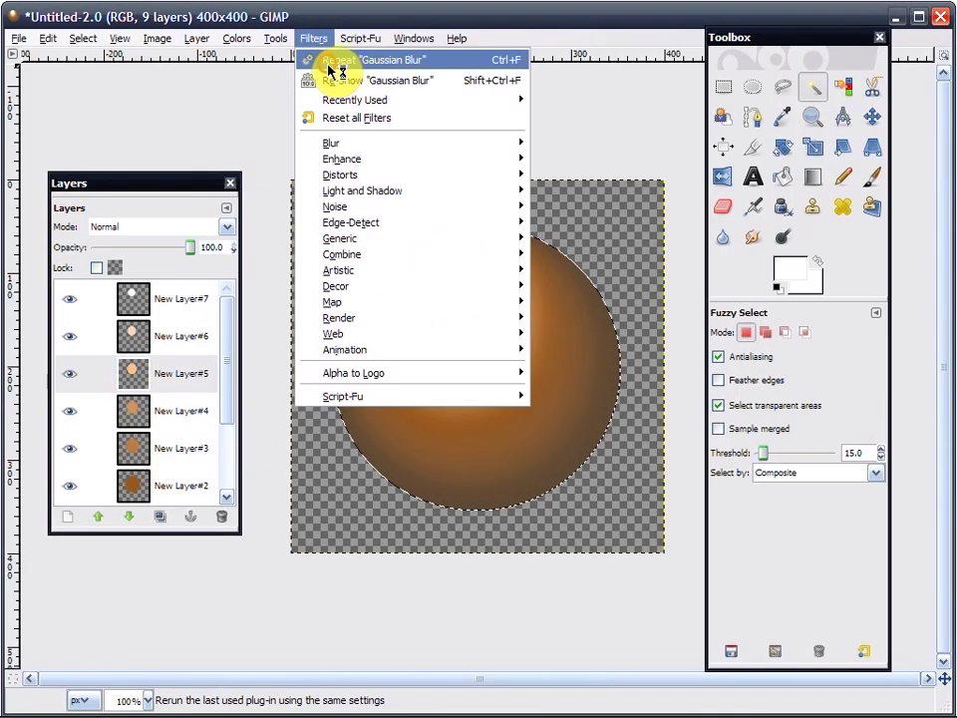
click(333, 59)
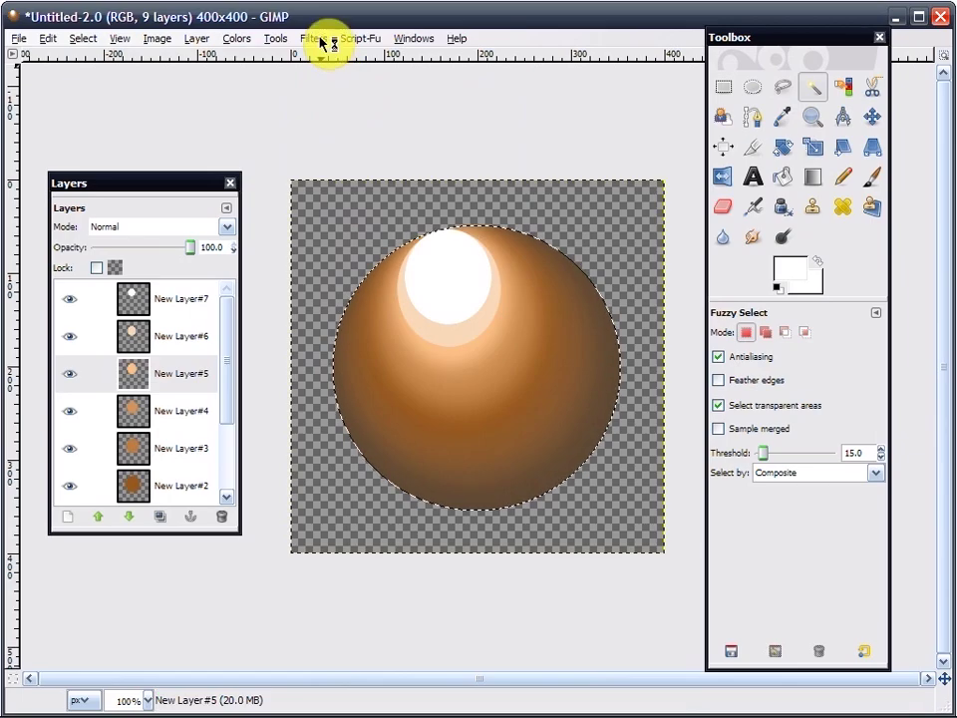
click(318, 40)
click(327, 59)
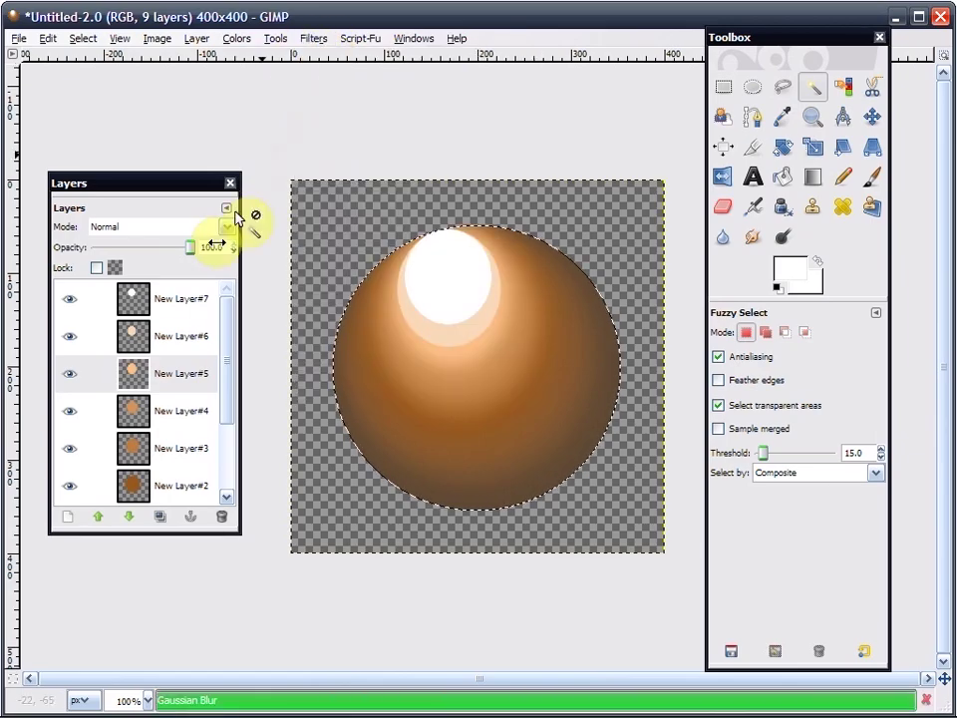
click(179, 337)
click(317, 40)
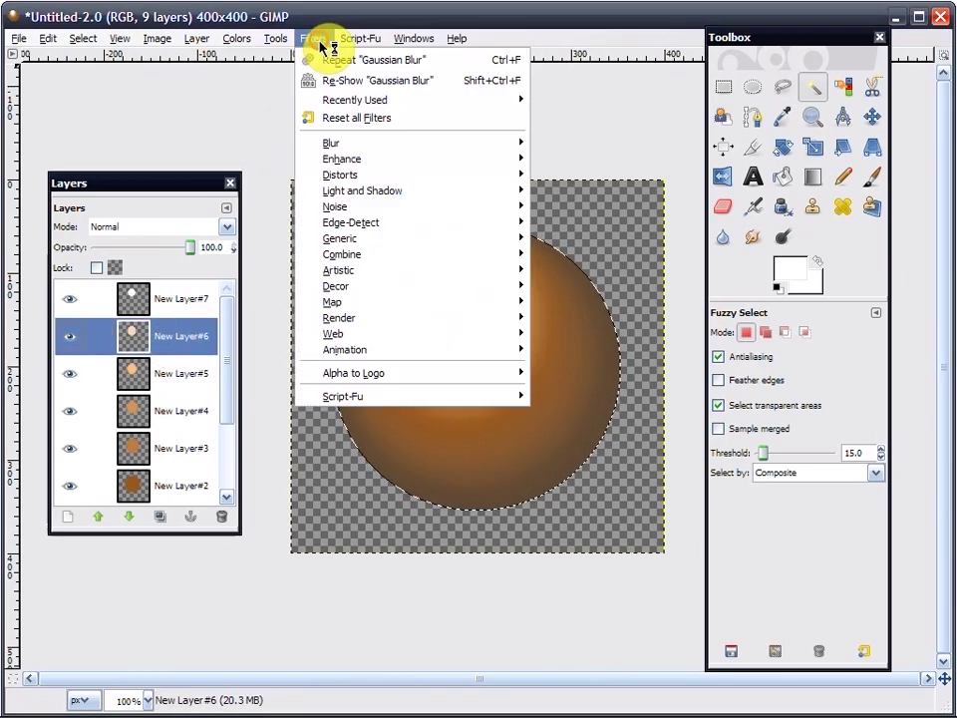
click(327, 59)
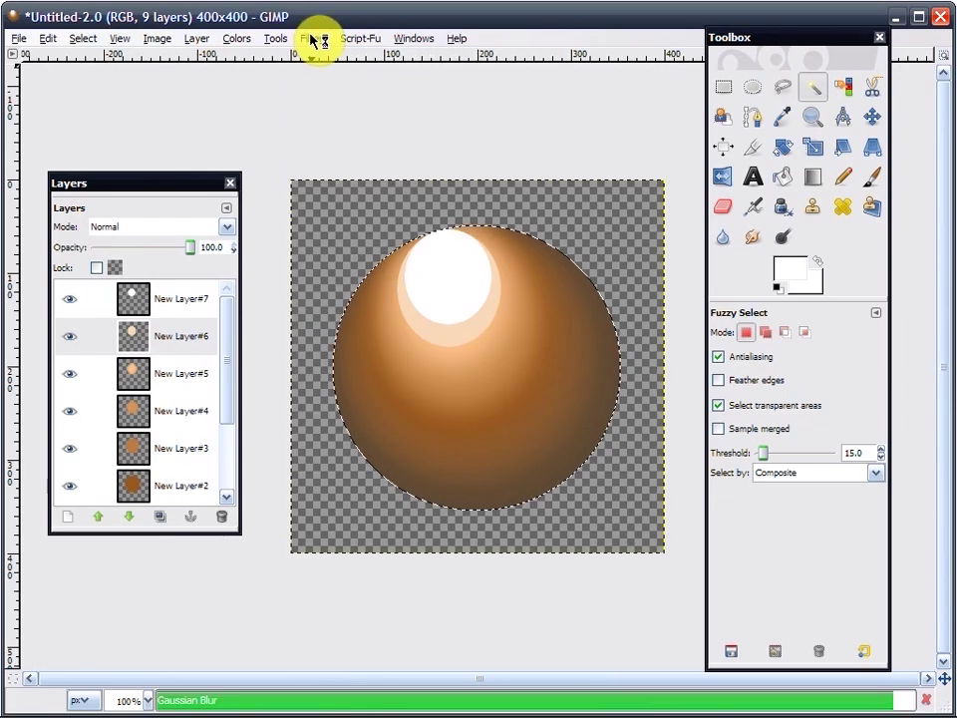
click(317, 40)
click(326, 60)
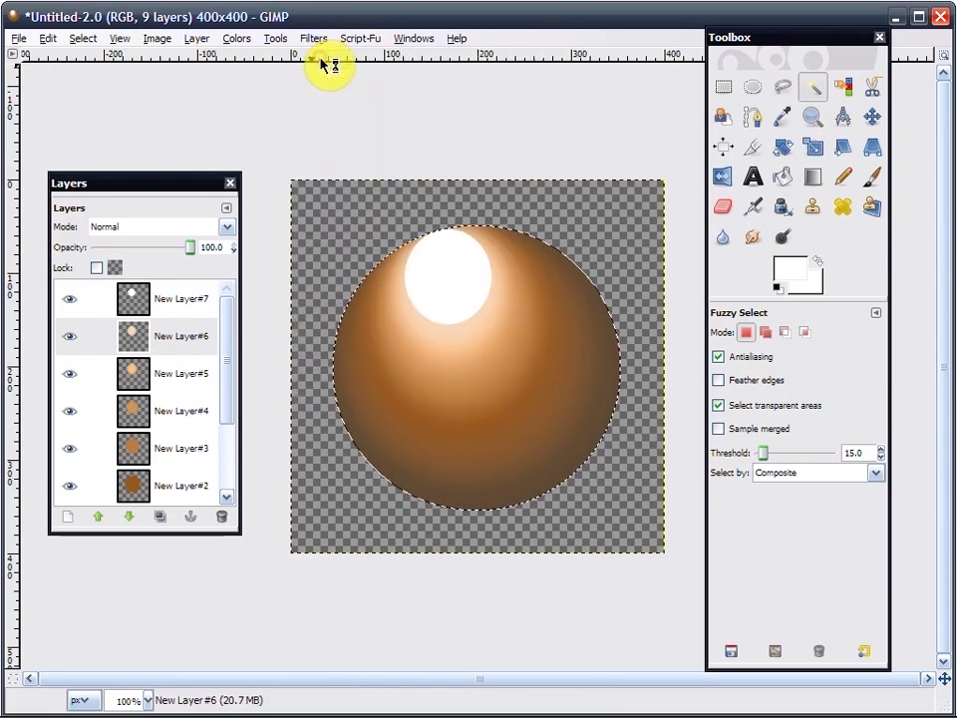
- Blur the white highlight on New Layer#7 twice with the same Gaussian settings
click(175, 302)
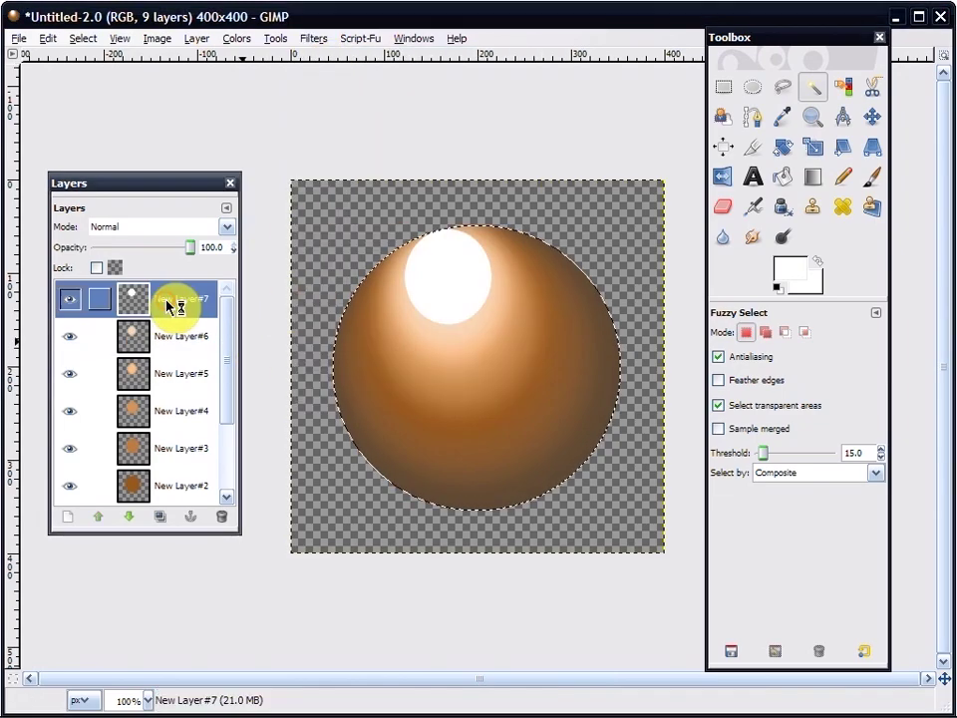
click(317, 39)
click(327, 60)
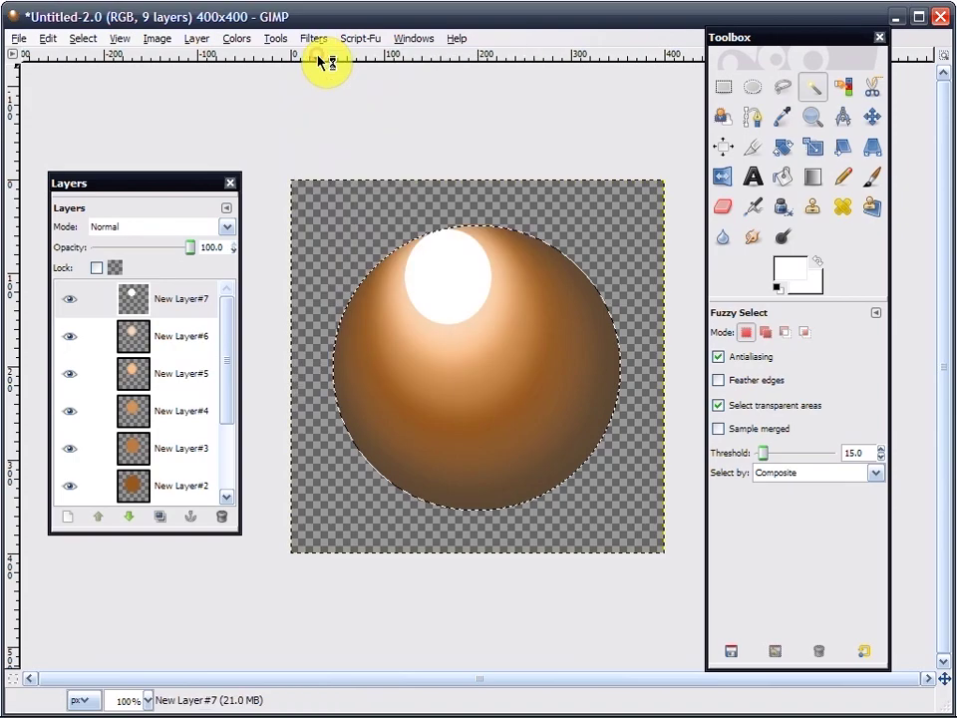
click(424, 349)
click(316, 39)
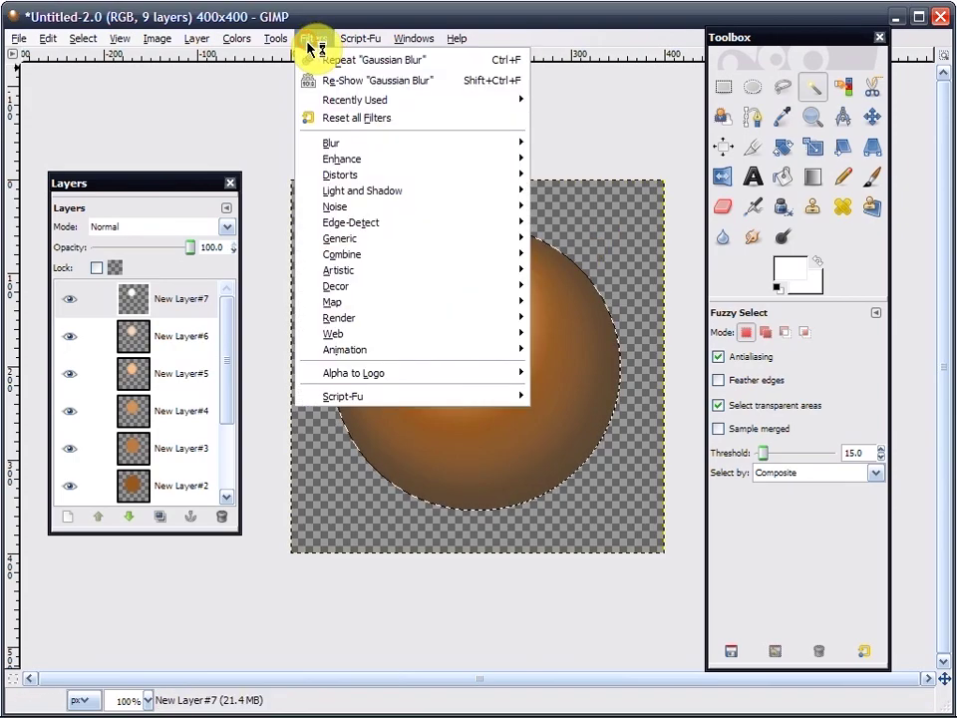
click(318, 58)
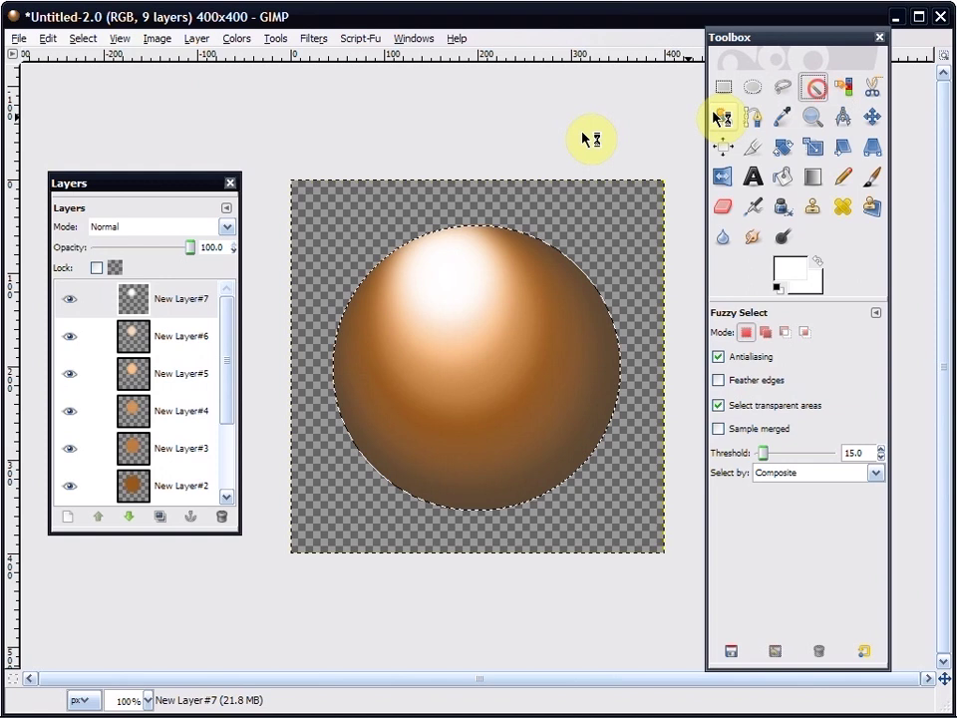
click(465, 140)
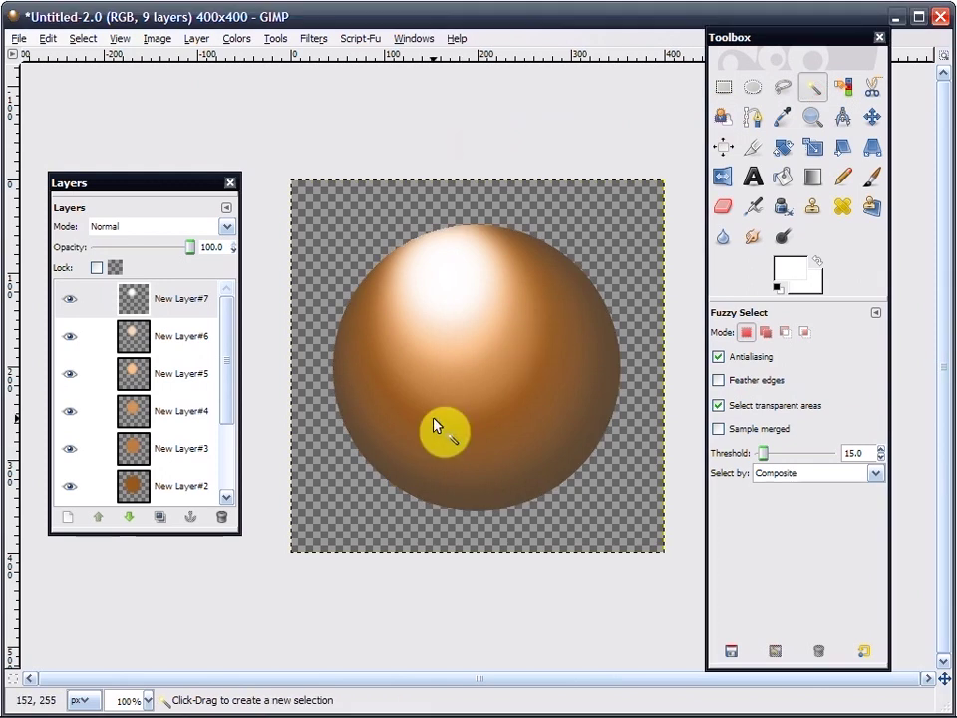
click(449, 443)
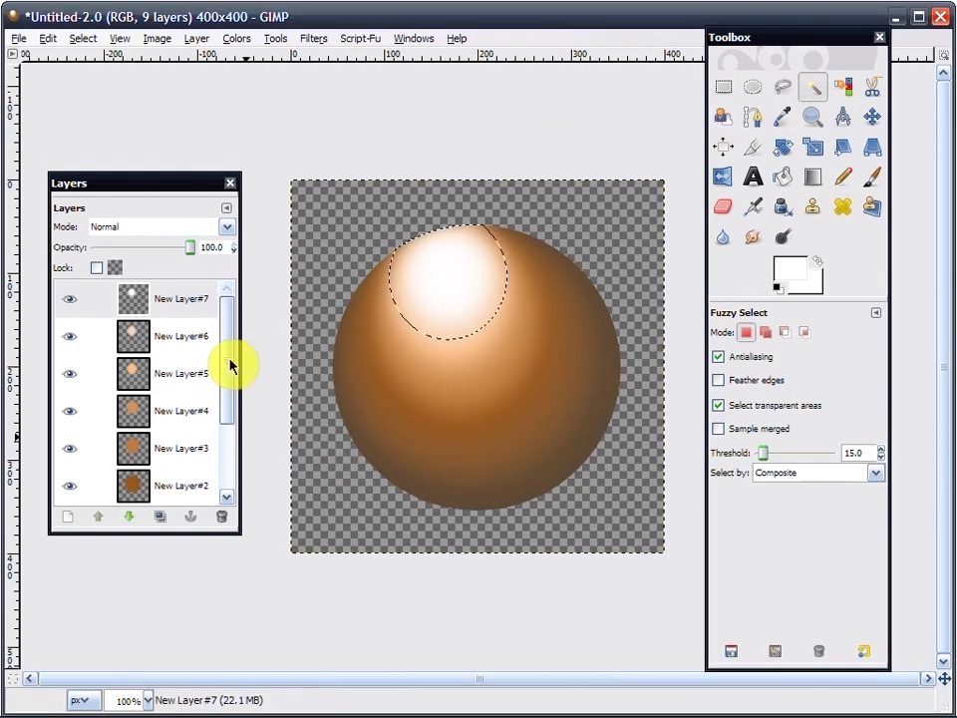
drag(230, 363, 231, 439)
click(167, 487)
click(475, 402)
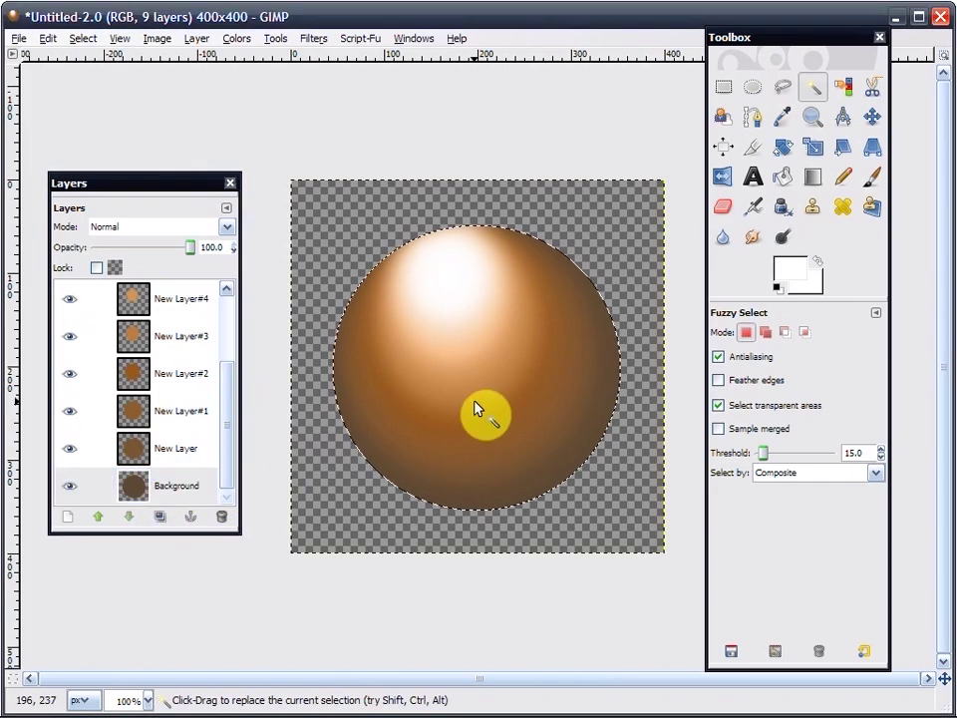
click(447, 176)
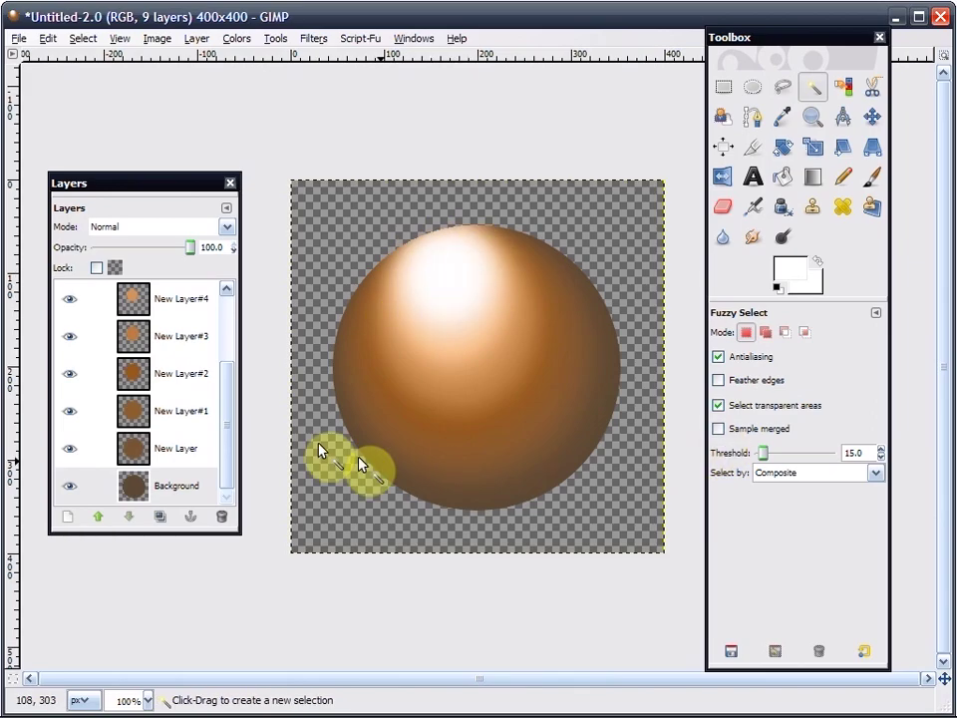
click(72, 383)
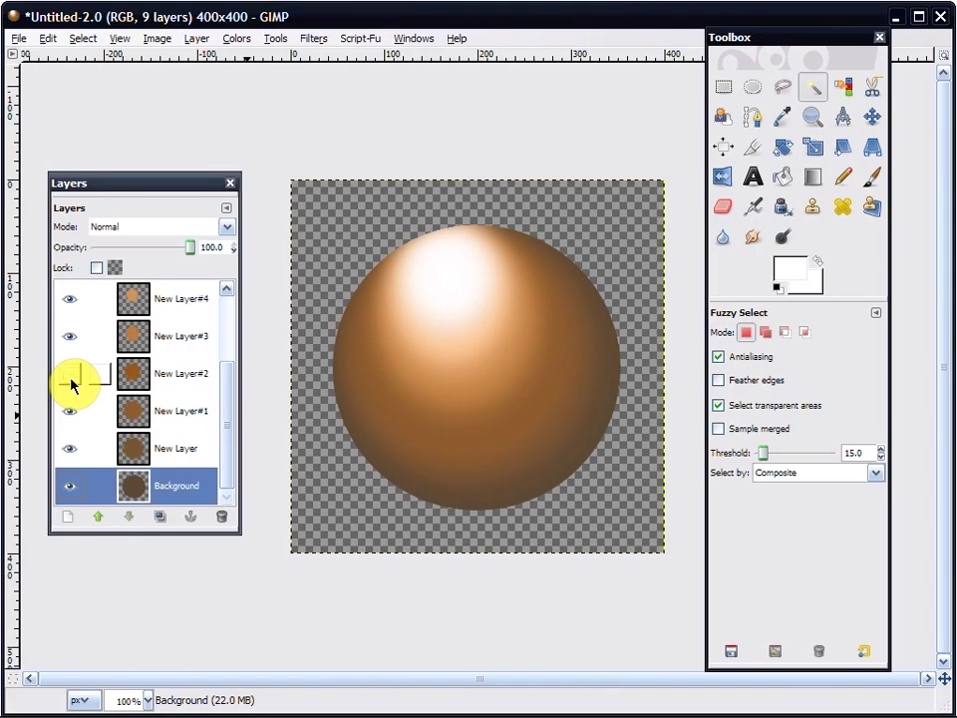
click(71, 383)
click(72, 383)
click(72, 411)
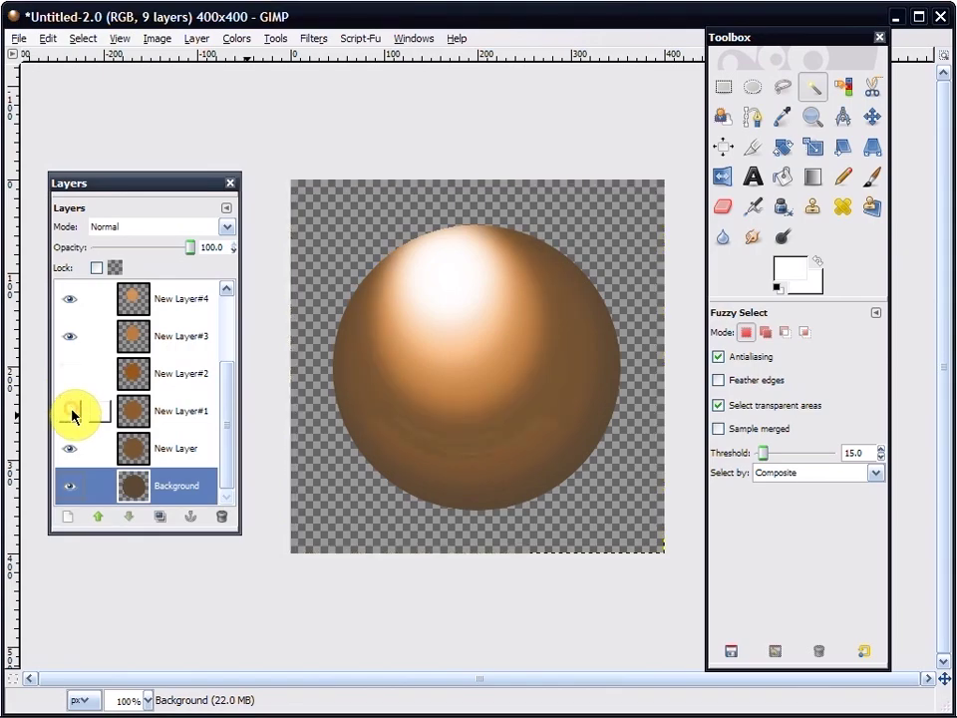
click(72, 411)
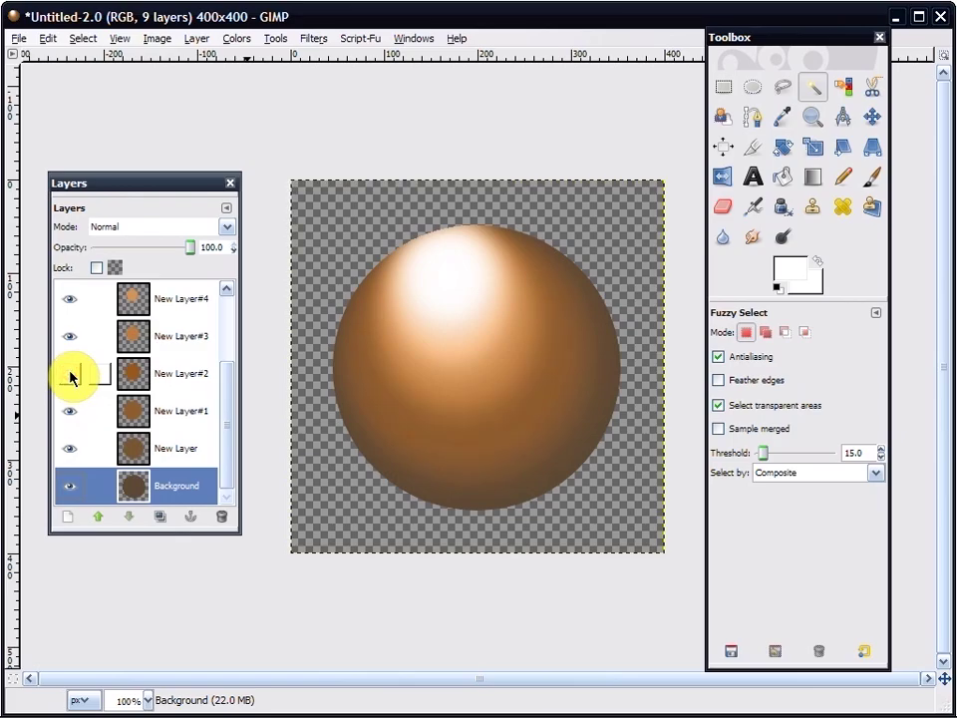
click(69, 374)
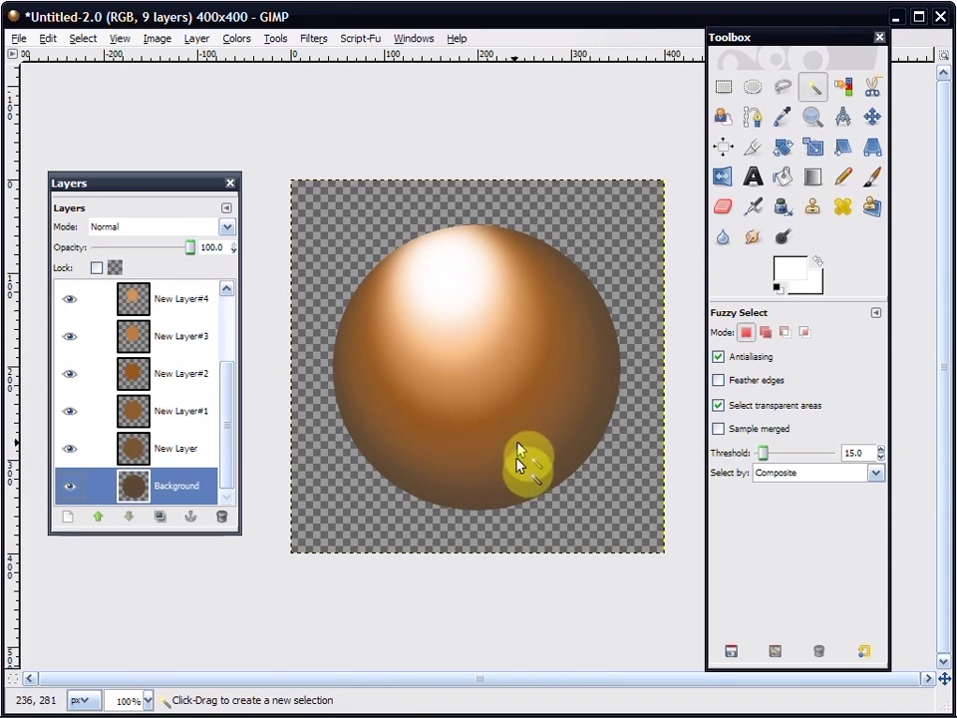
click(486, 431)
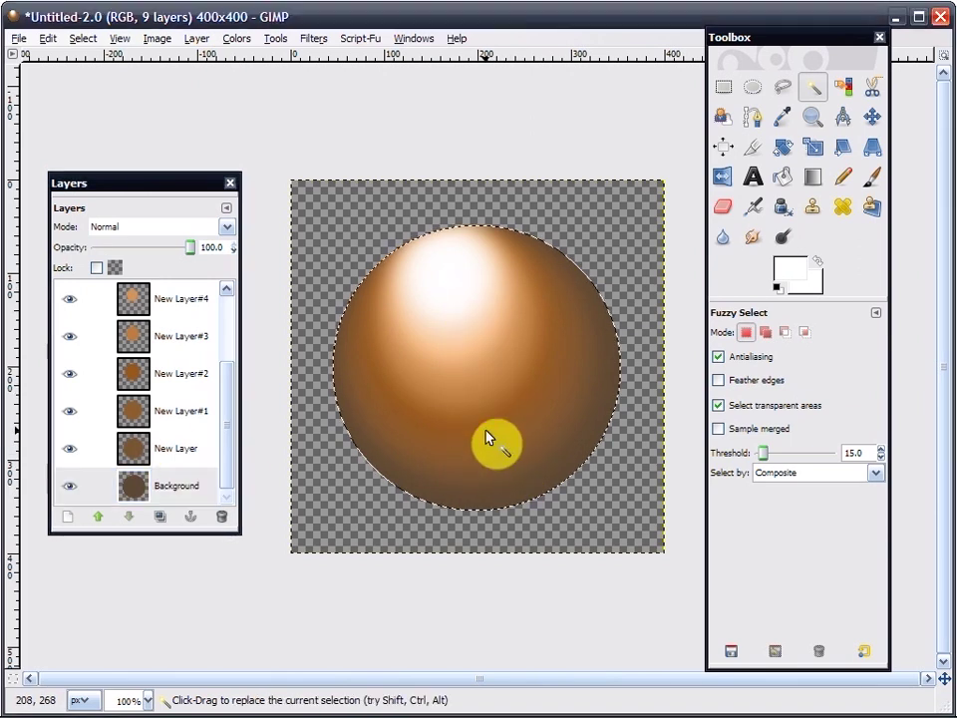
click(85, 378)
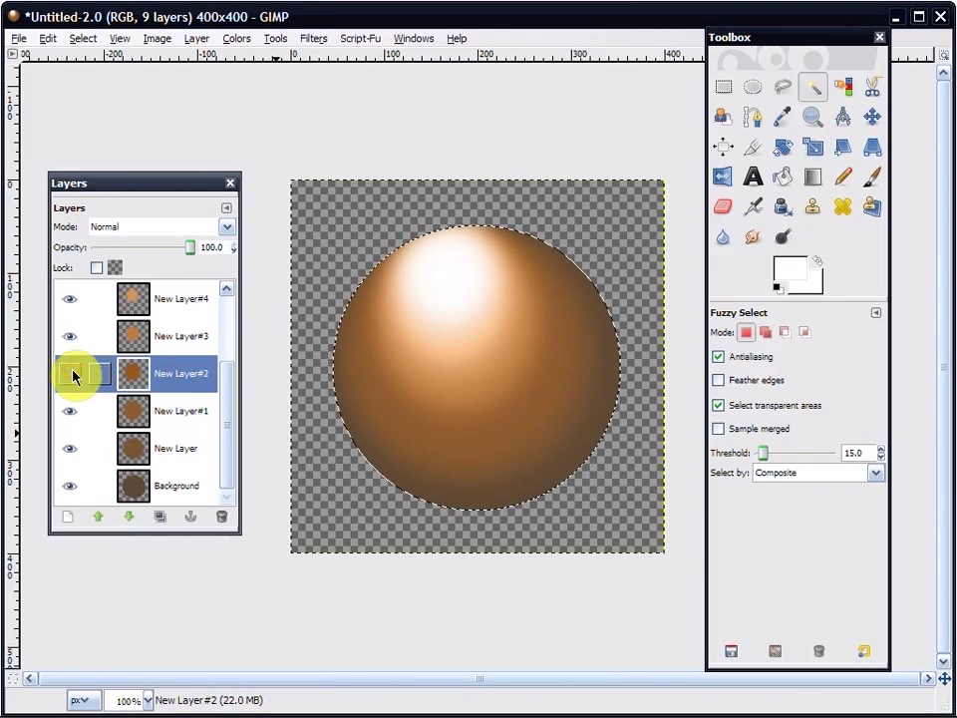
- Colorize New Layer#2 with Hue 27, Saturation 50 and Lightness 11 for a copper-brown tone
click(71, 373)
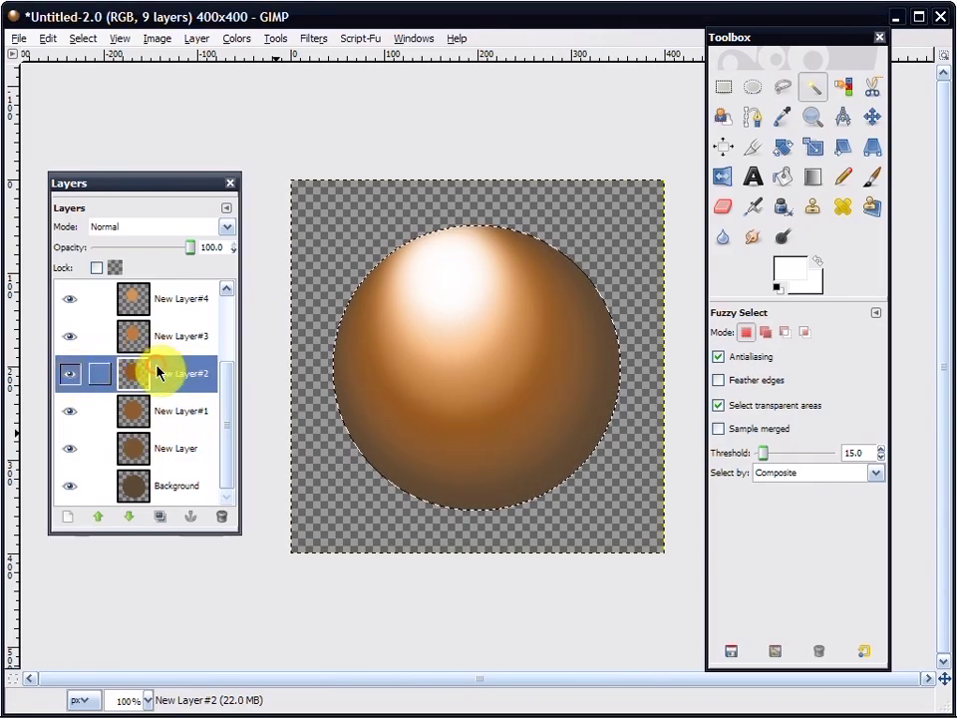
click(236, 40)
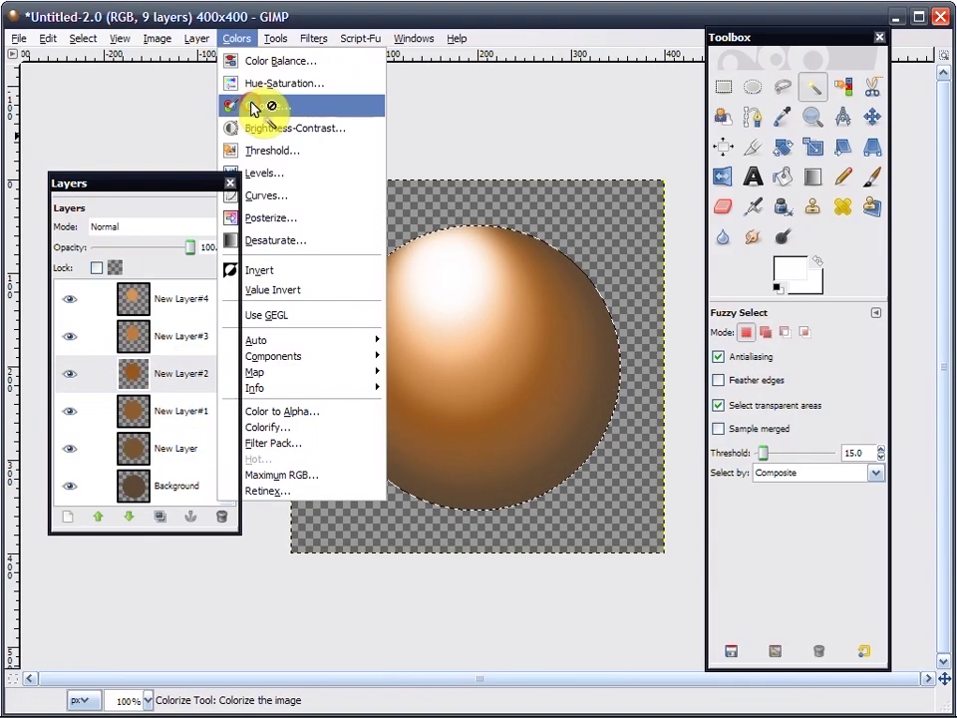
click(254, 104)
drag(793, 399, 699, 398)
mouse_move(793, 437)
mouse_down()
mouse_move(776, 438)
mouse_move(812, 440)
mouse_move(797, 440)
mouse_up()
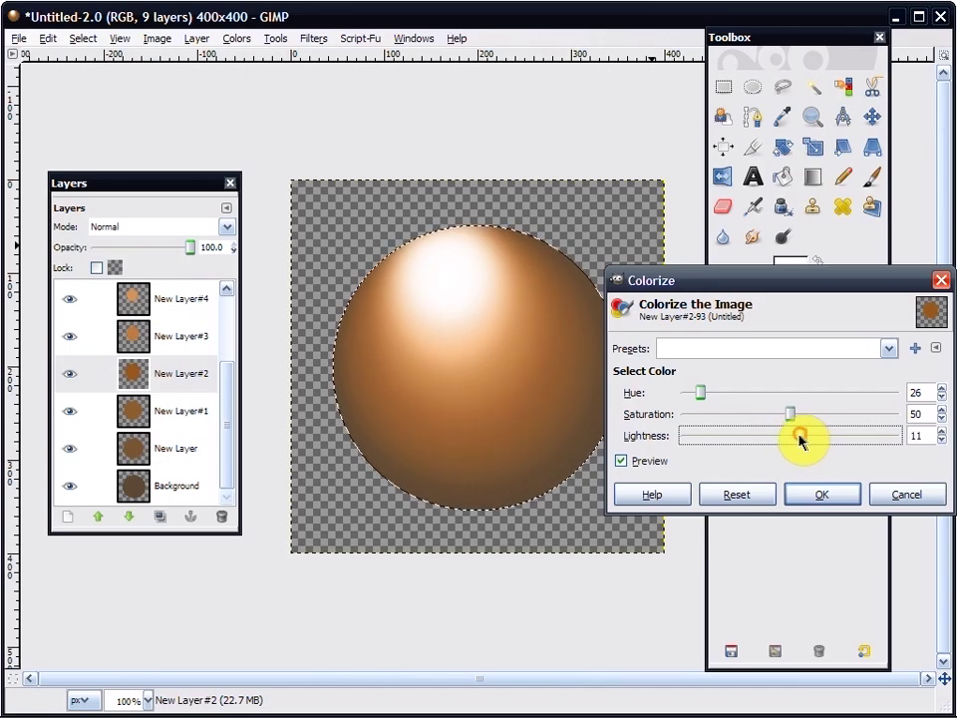
drag(702, 398, 705, 394)
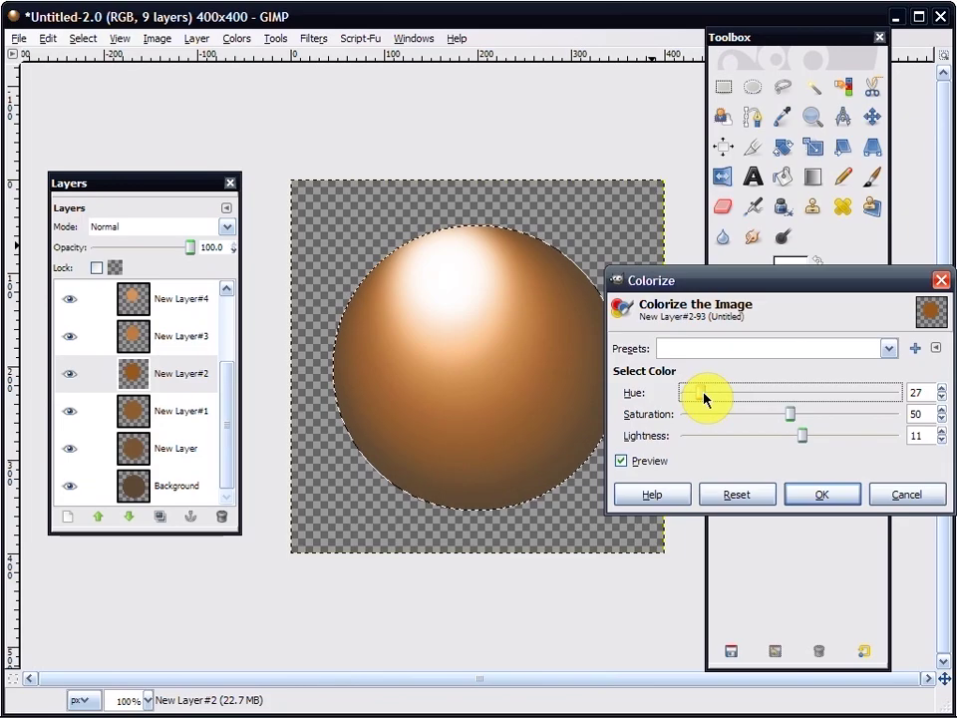
click(816, 499)
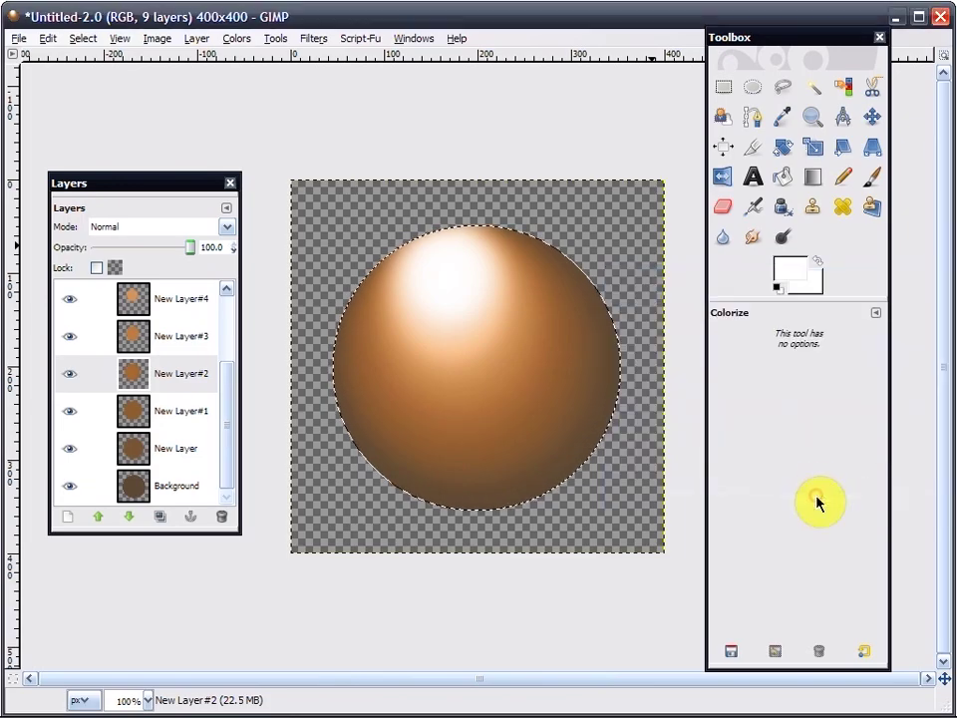
- Remove the circular selection around the sphere using Fuzzy Select on empty canvas
click(783, 88)
click(639, 107)
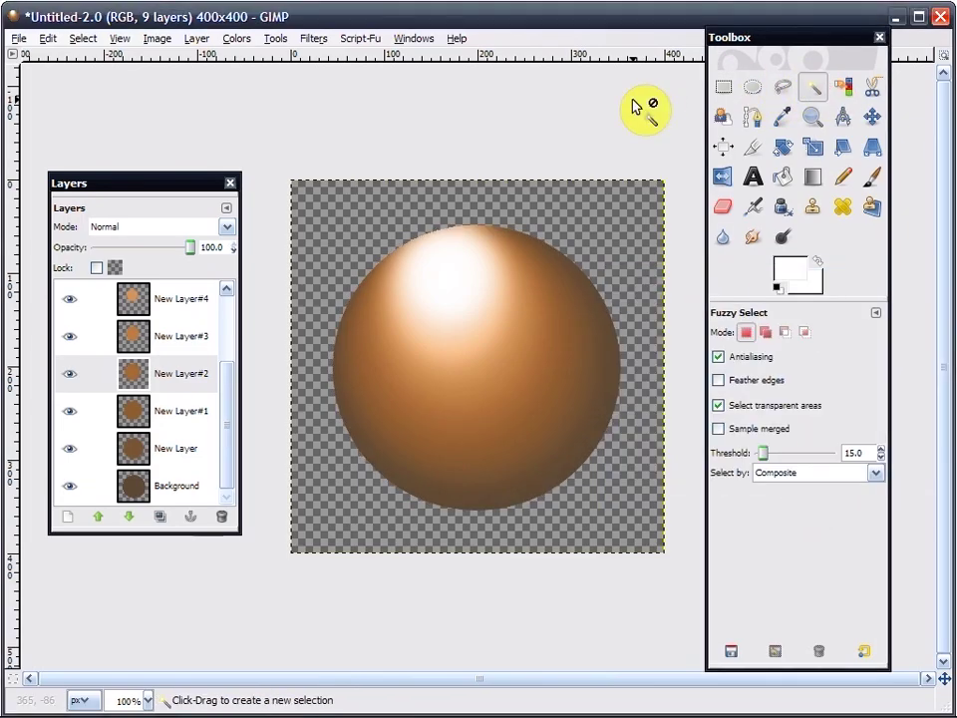